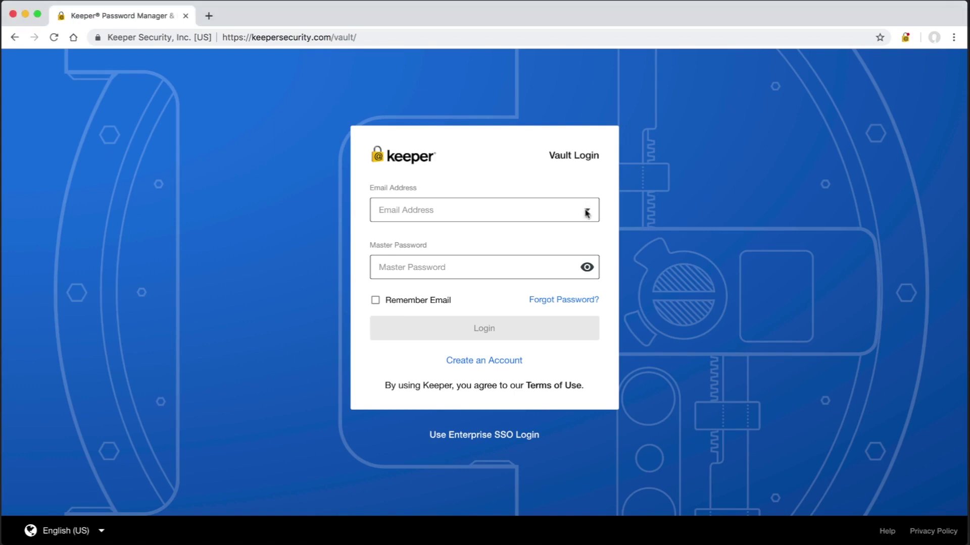
# Log in to the vault with the saved account email and the master password.
pyautogui.click(587, 210)
pyautogui.click(536, 241)
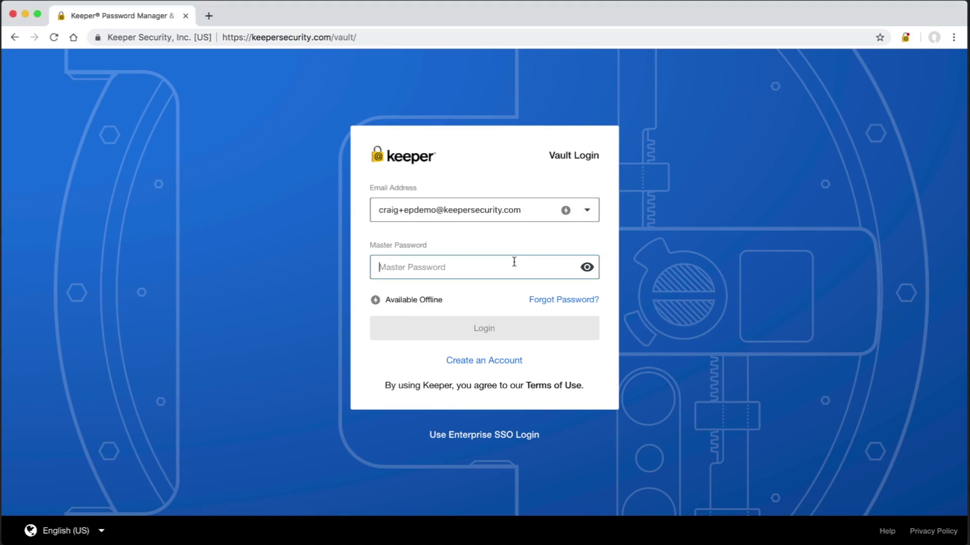
pyautogui.write('••••••••••')
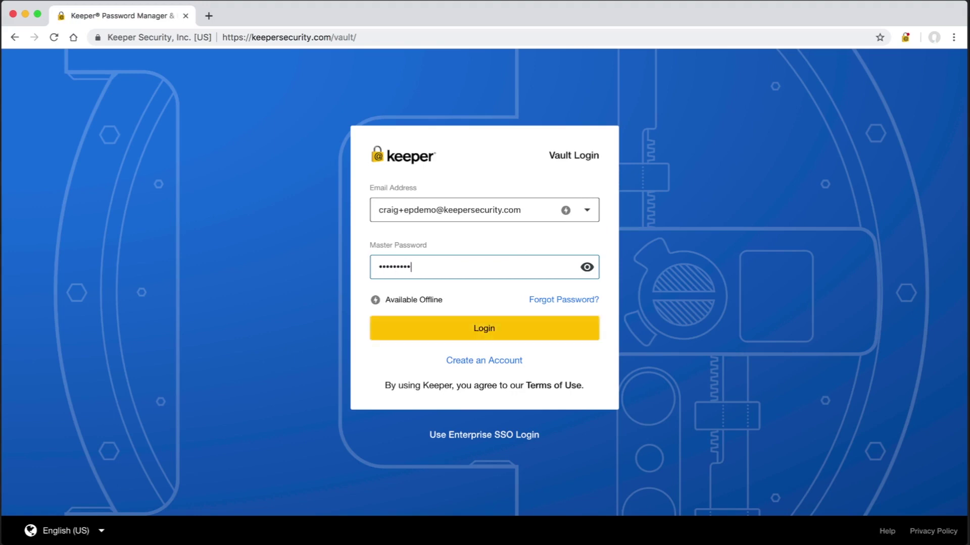
pyautogui.write('•••••')
pyautogui.click(517, 330)
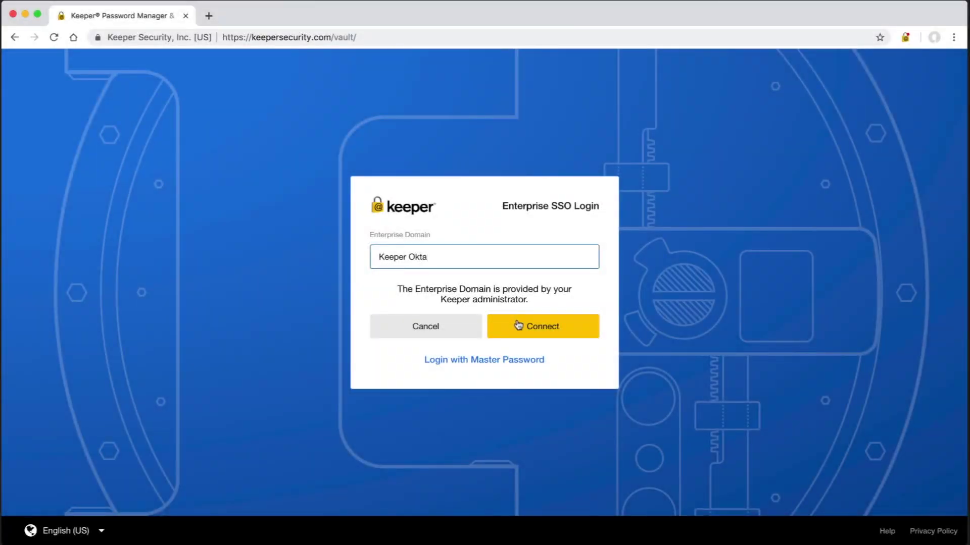
# Connect to Keeper Okta and sign in with the Okta email and password, with Remember me on.
pyautogui.click(519, 325)
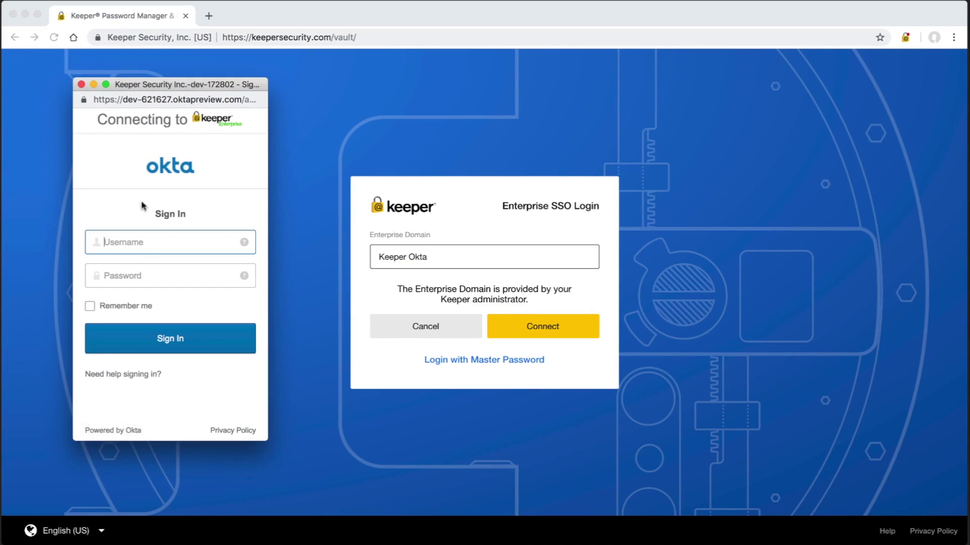
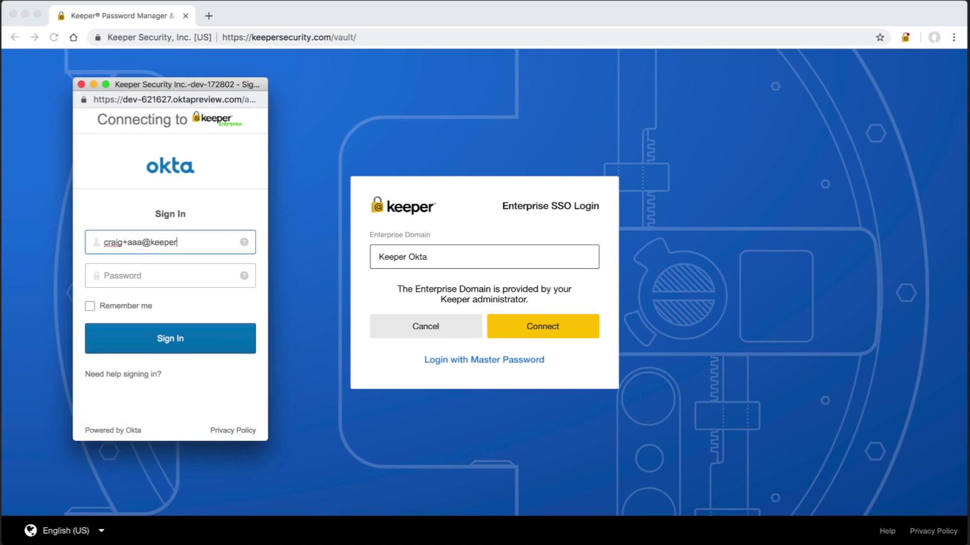
pyautogui.press('Tab')
pyautogui.write('•••••••••••••••')
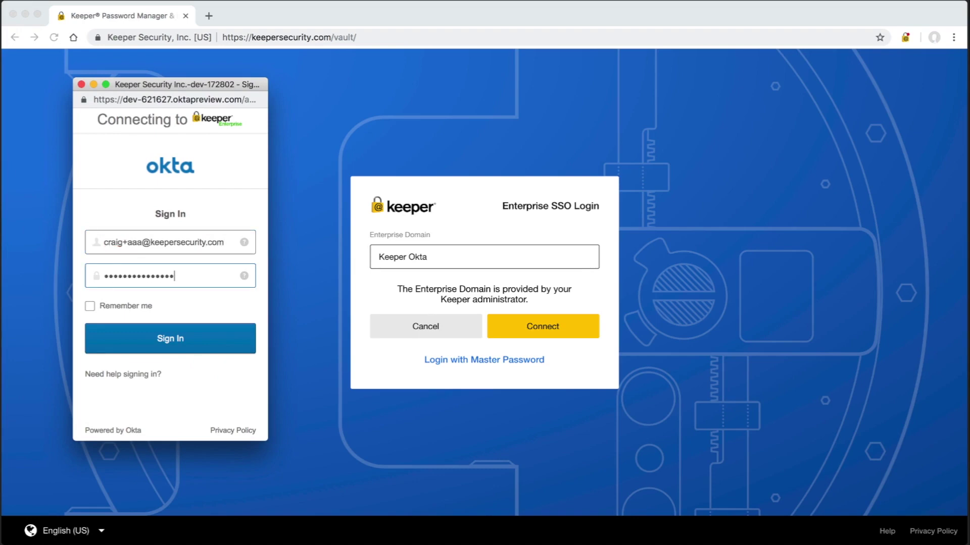
pyautogui.click(90, 306)
pyautogui.click(147, 336)
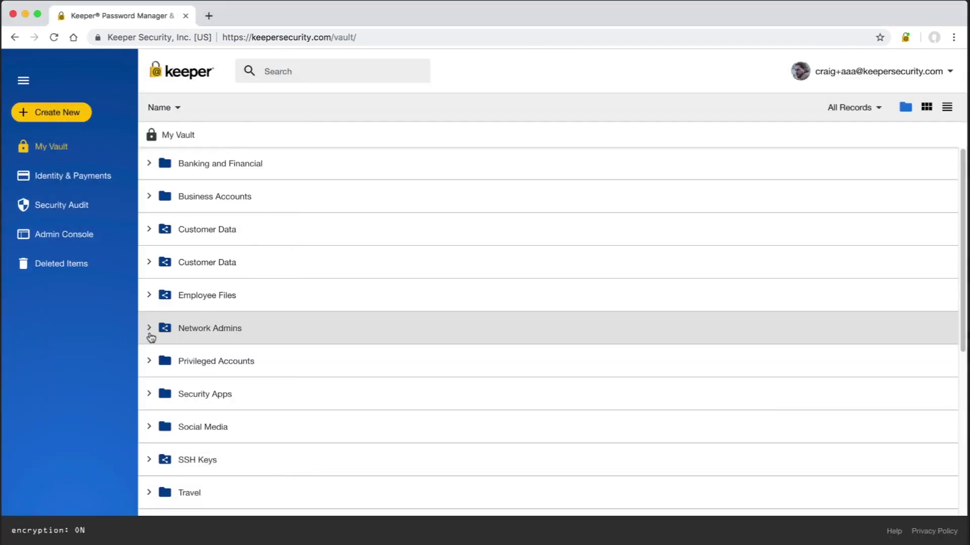
# Sign in to Okta with the password and launch the Keeper SSO Connect app.
pyautogui.write('•••••••••••')
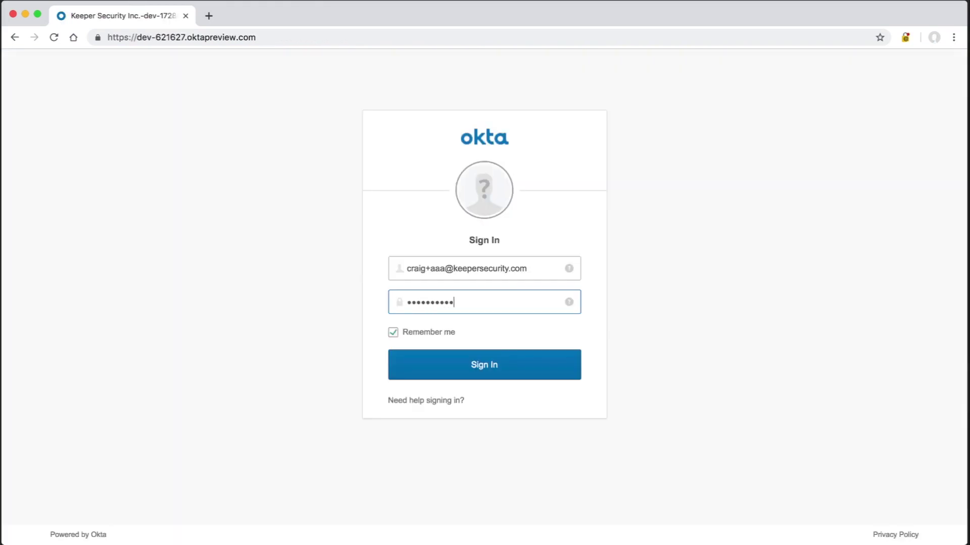
pyautogui.write('••••')
pyautogui.click(464, 359)
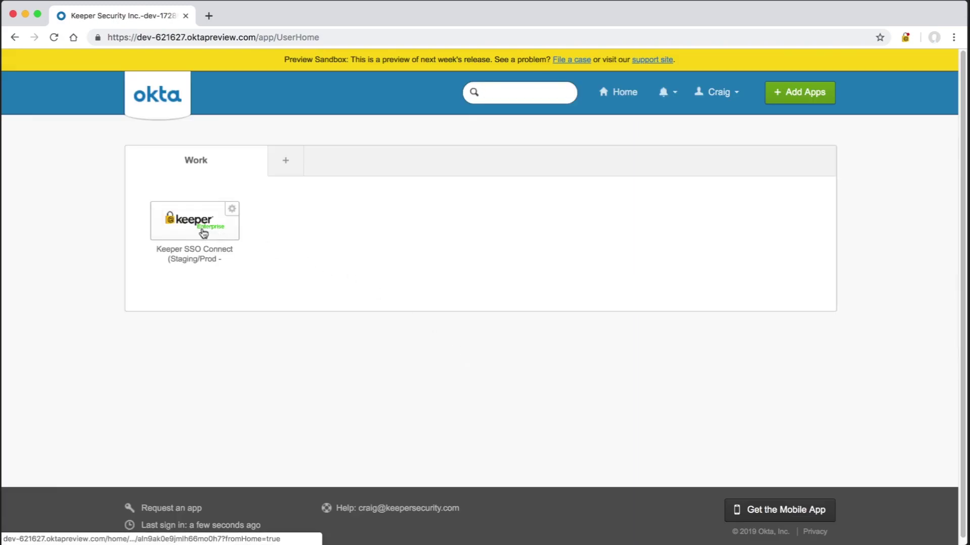
pyautogui.click(203, 233)
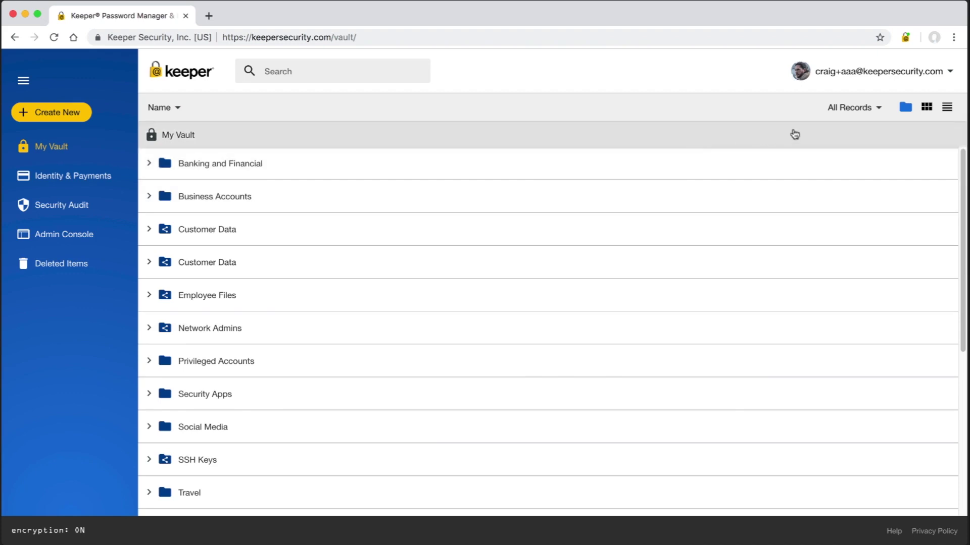
# Fill the Chase login with the suggested company email and generate a 43-character password.
pyautogui.click(927, 108)
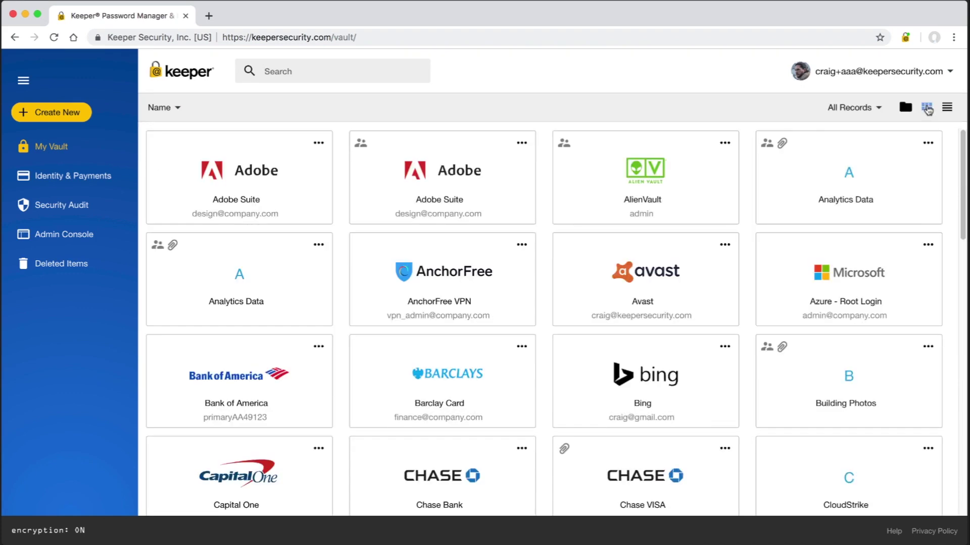
pyautogui.click(905, 107)
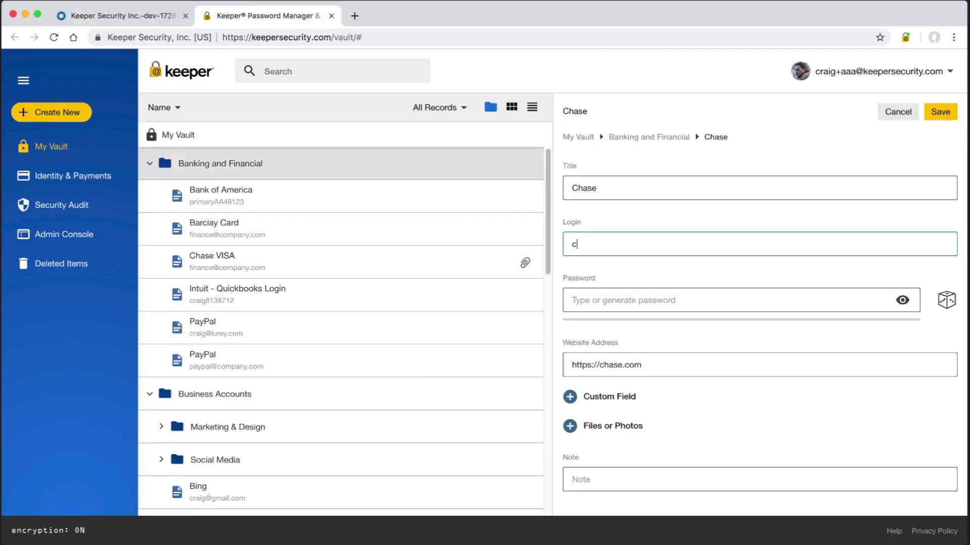
pyautogui.write('raig@')
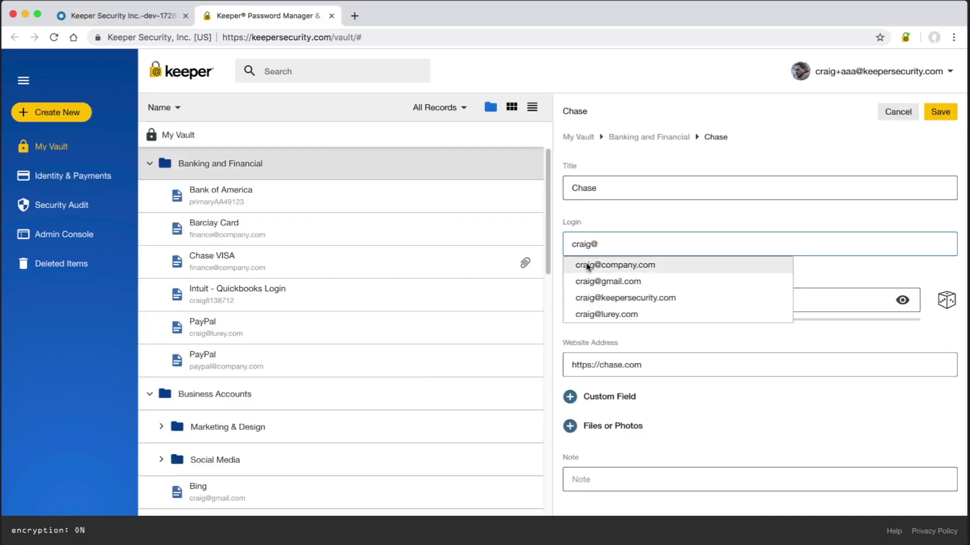
pyautogui.click(647, 263)
pyautogui.click(946, 300)
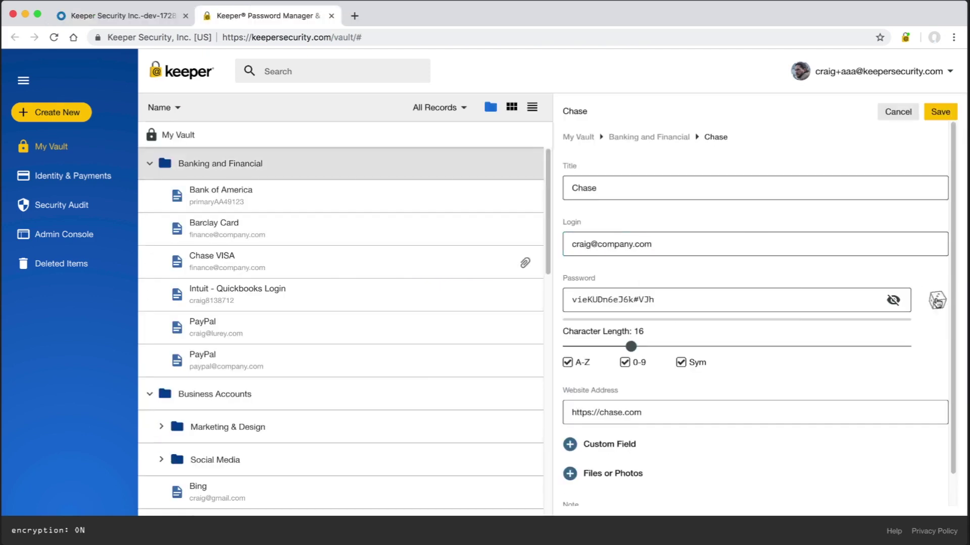
pyautogui.moveTo(642, 352); pyautogui.dragTo(842, 347)
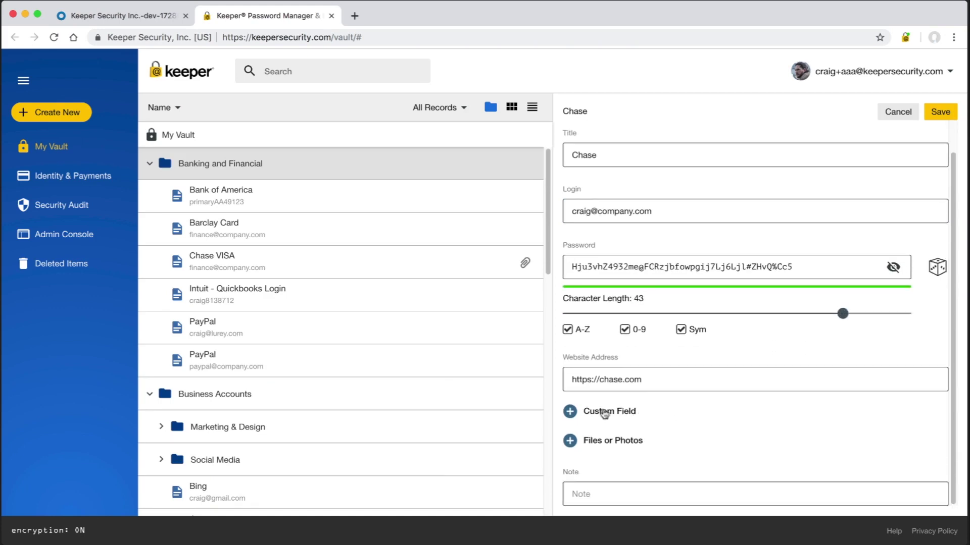
# Add an Account Number custom field and attach chase_statement_march2019.pdf, then save the Chase record.
pyautogui.click(602, 410)
pyautogui.write('Account Number')
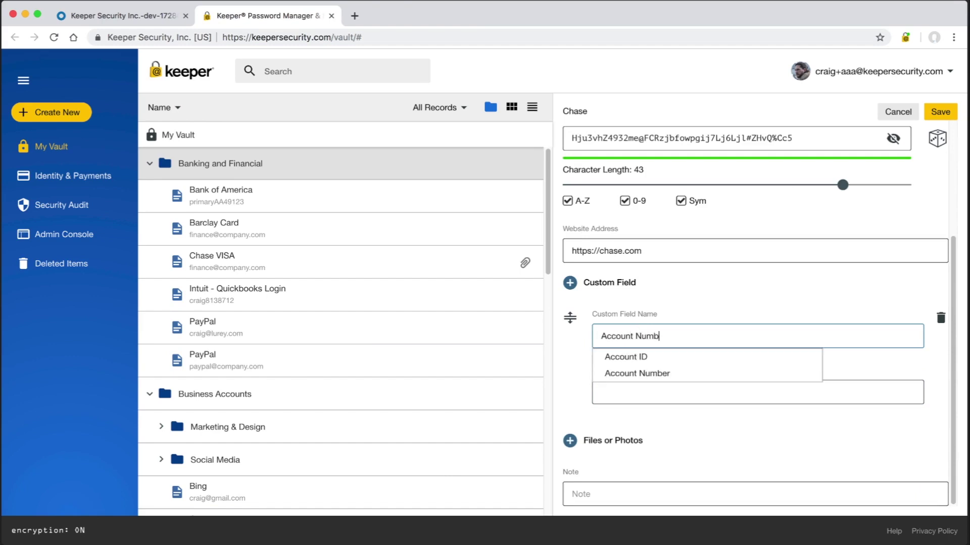
pyautogui.press('Tab')
pyautogui.write('123456789')
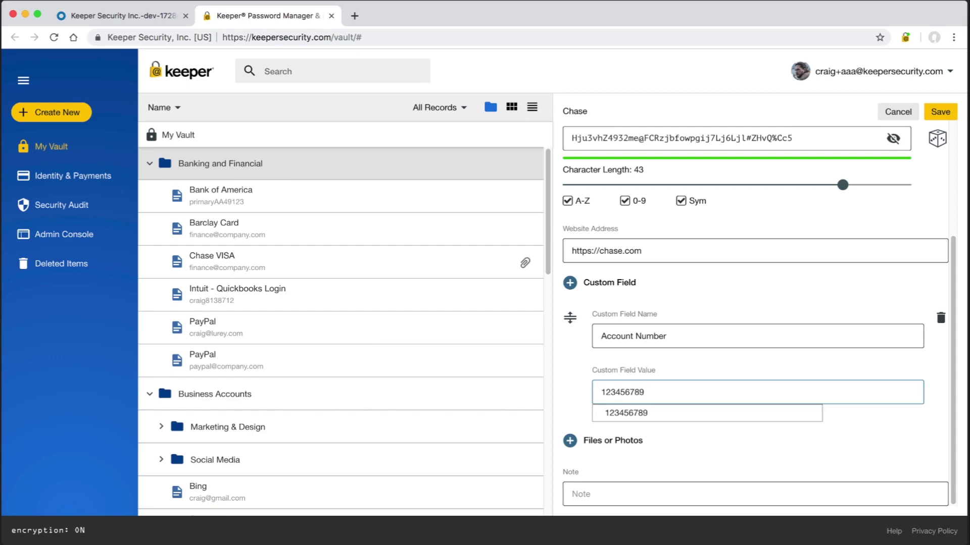
pyautogui.press('Tab')
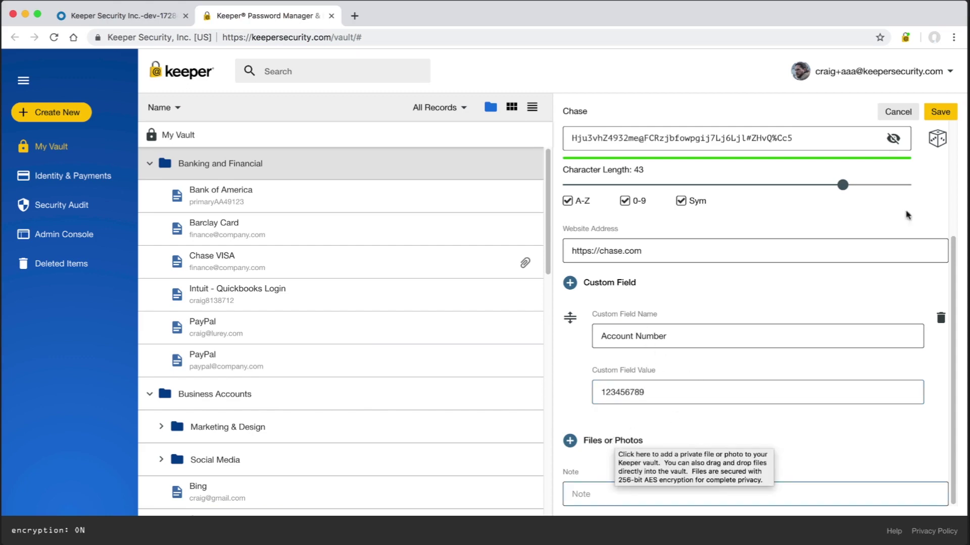
pyautogui.moveTo(967, 188); pyautogui.dragTo(709, 277)
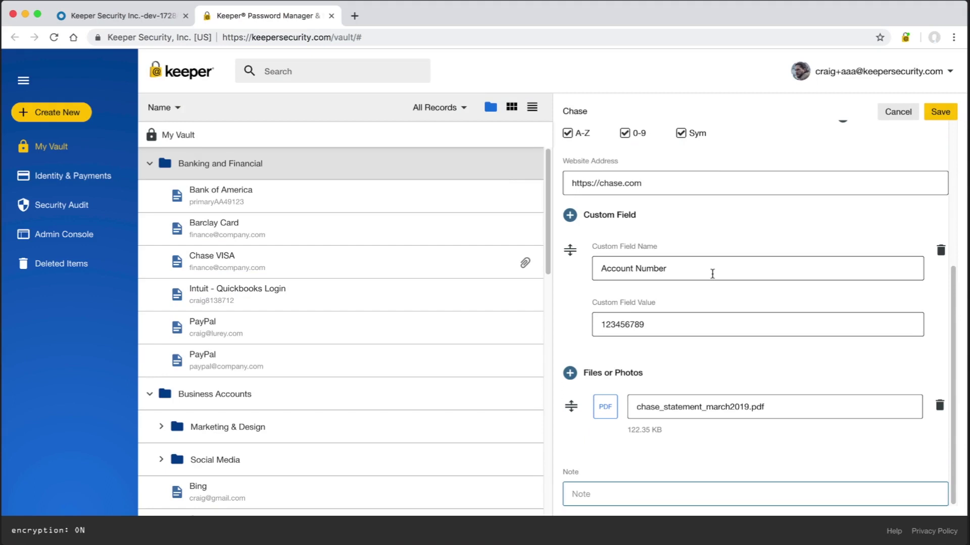
pyautogui.click(935, 116)
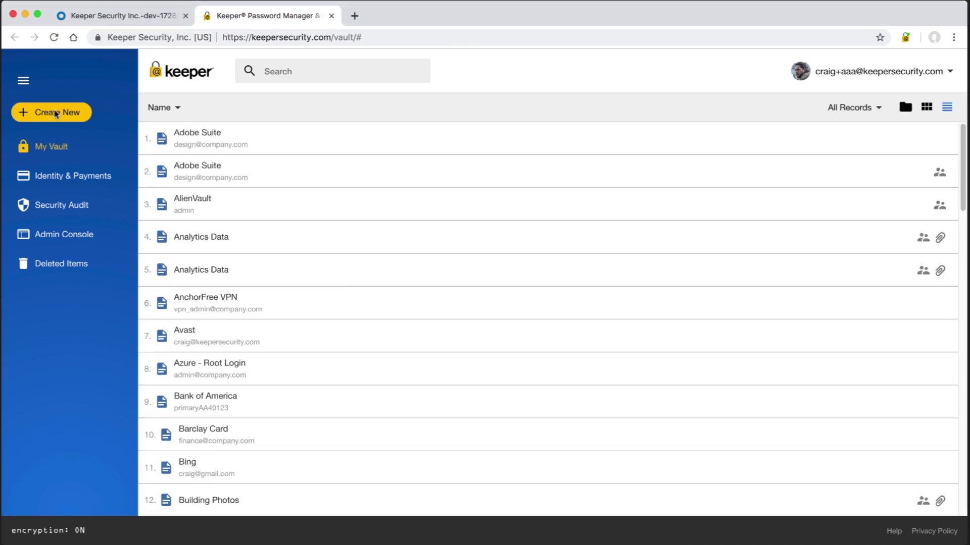
# Create a record titled 'Production SSH Key' with a password and sshkey.key attached, then save it.
pyautogui.click(56, 113)
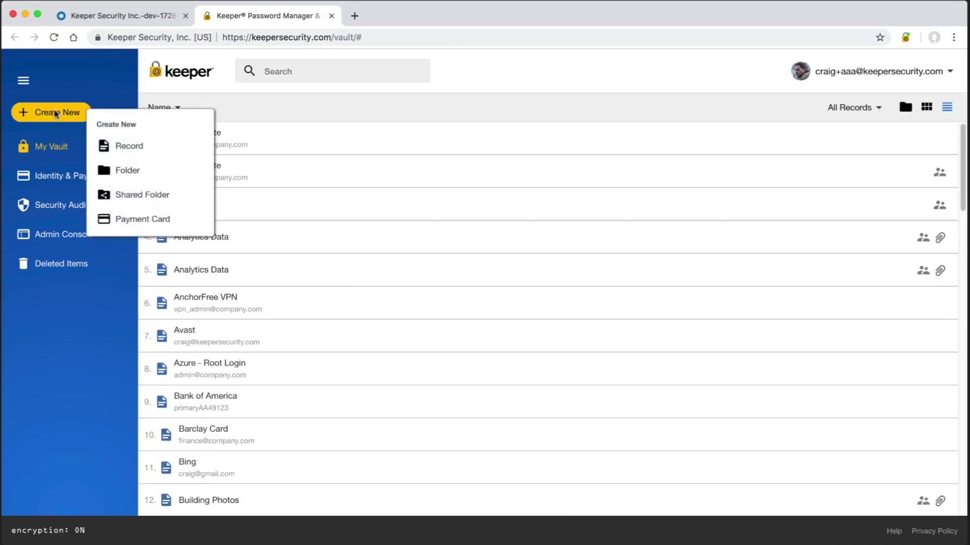
pyautogui.click(139, 149)
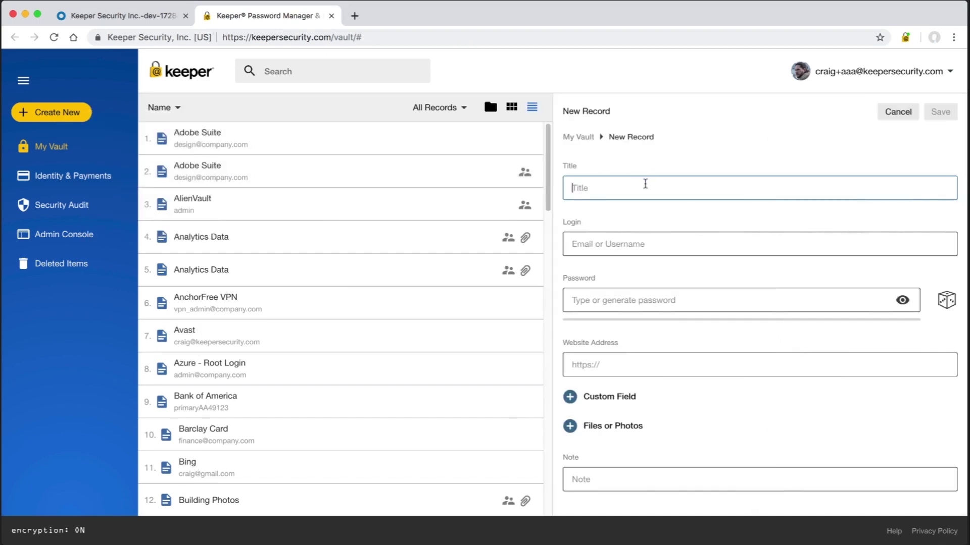
pyautogui.write('Production S')
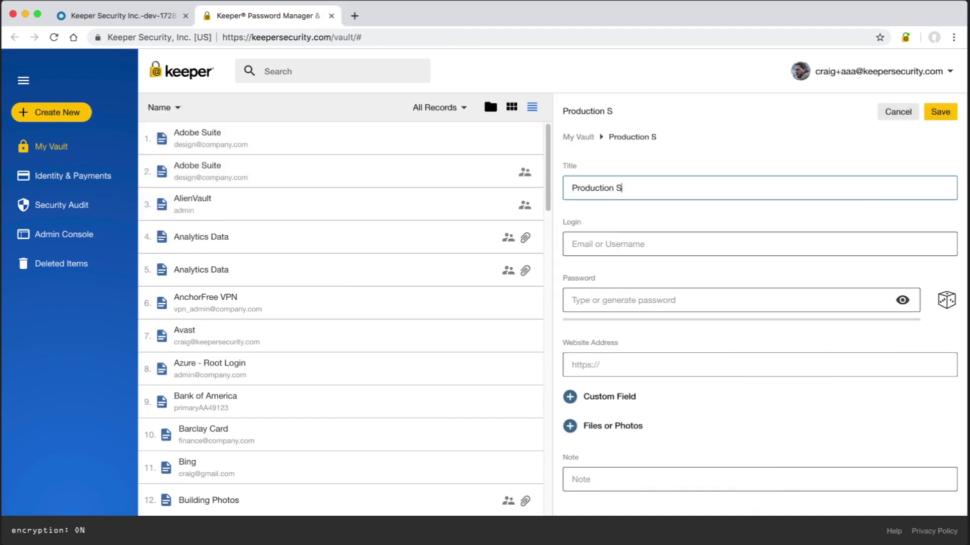
pyautogui.write('SH Key')
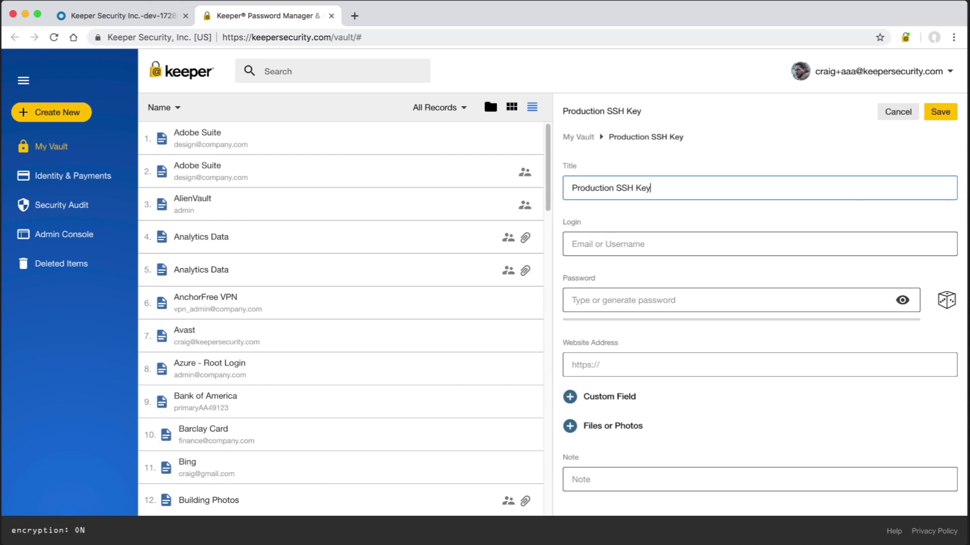
pyautogui.press('super+Tab')
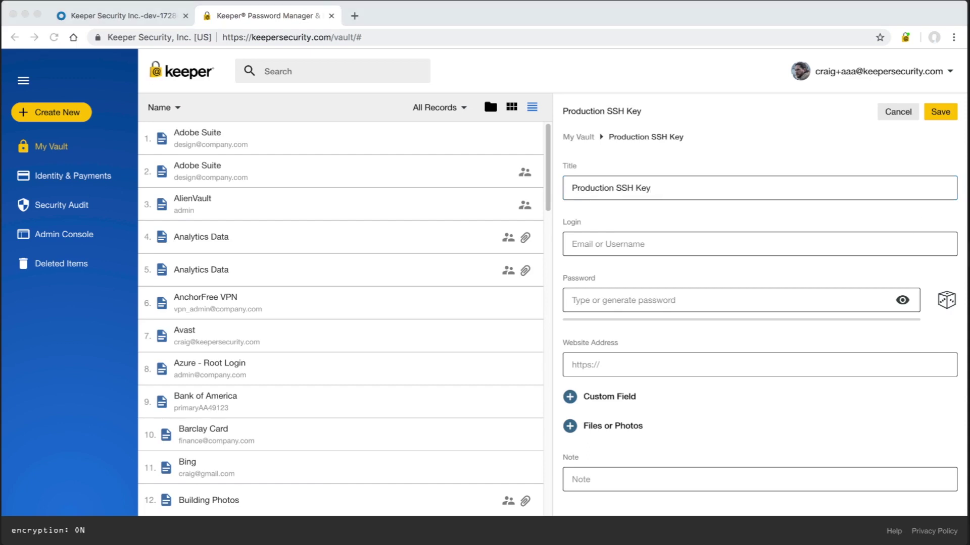
pyautogui.moveTo(814, 518); pyautogui.dragTo(692, 276)
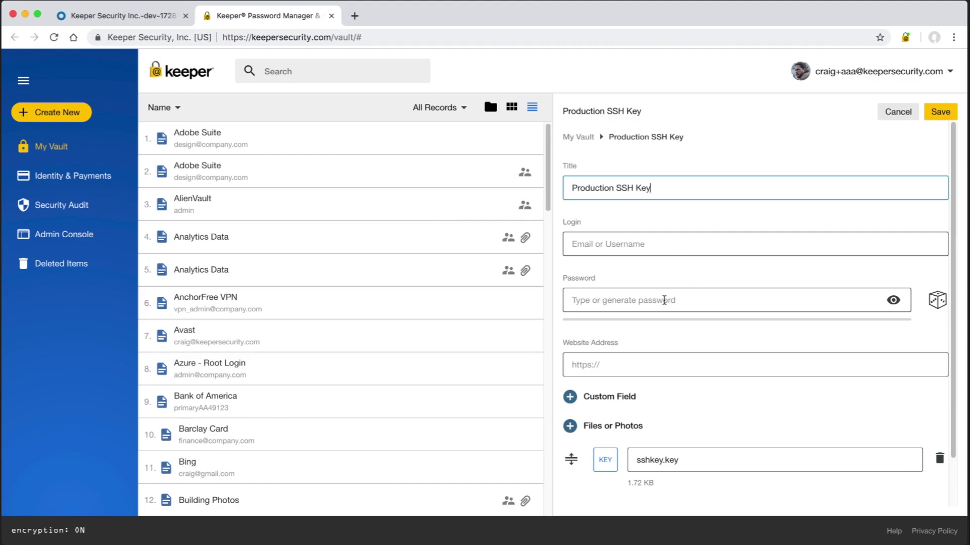
pyautogui.write('•••••••••••••••••••••••••••••')
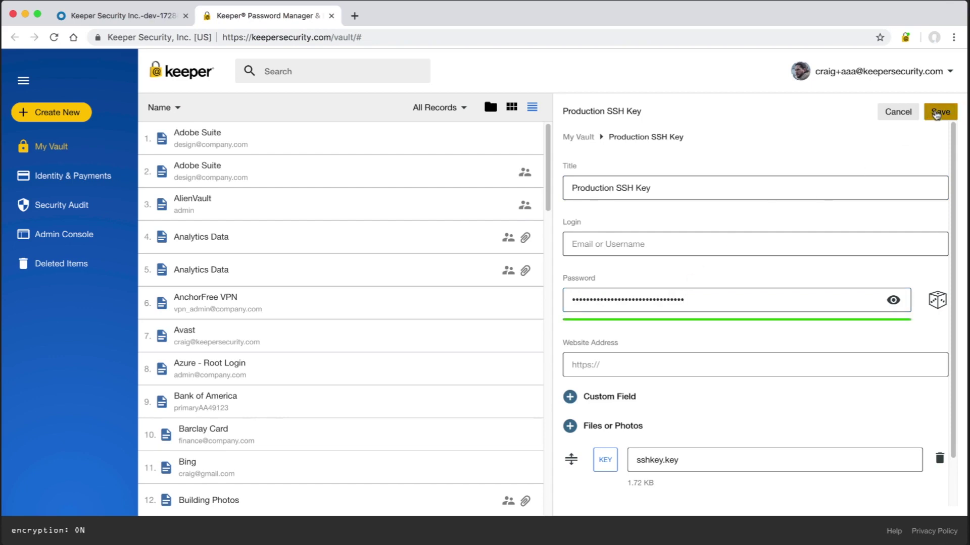
pyautogui.click(936, 113)
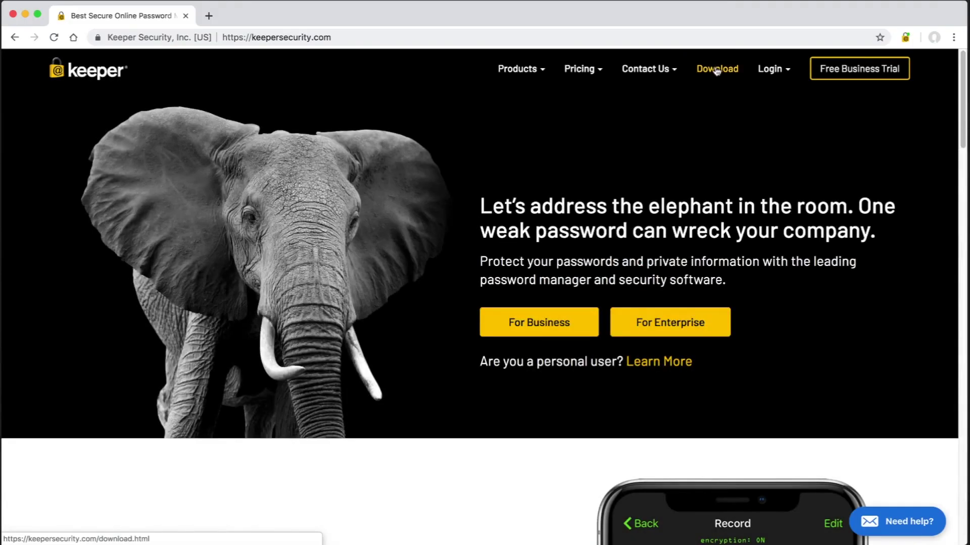
# On Keeper's download page, view the Windows, then the Linux Keeper Desktop App downloads.
pyautogui.click(719, 73)
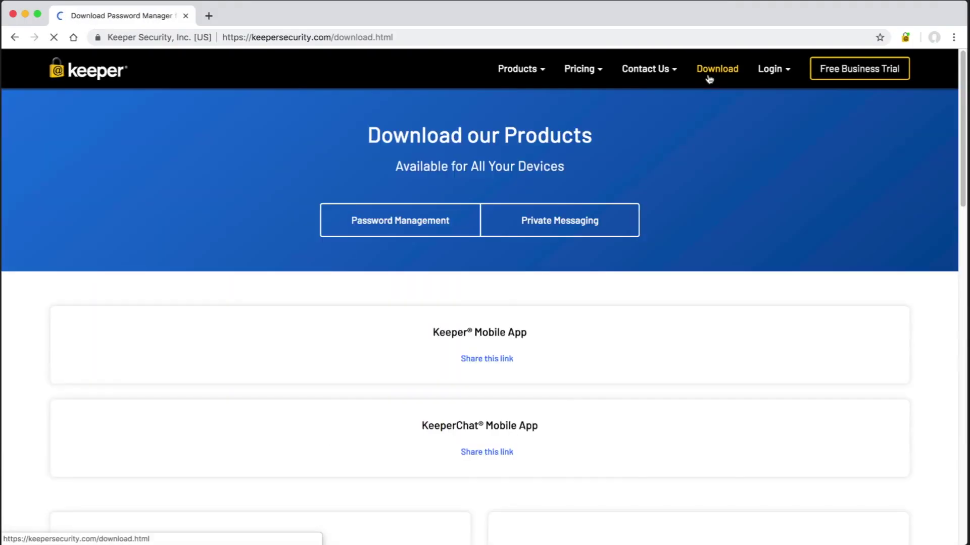
pyautogui.scroll(-3, 698, 137)
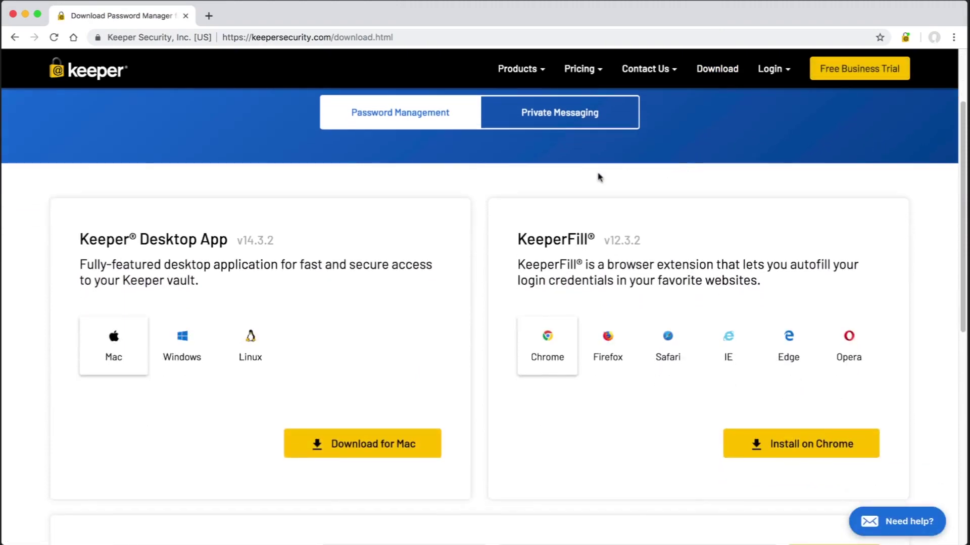
pyautogui.click(191, 343)
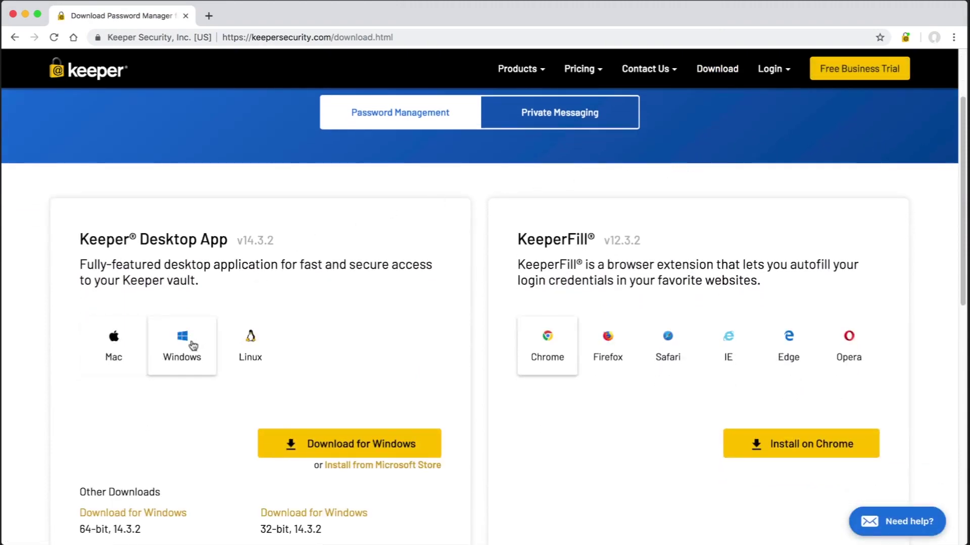
pyautogui.scroll(-1, 201, 348)
pyautogui.scroll(-2, 201, 348)
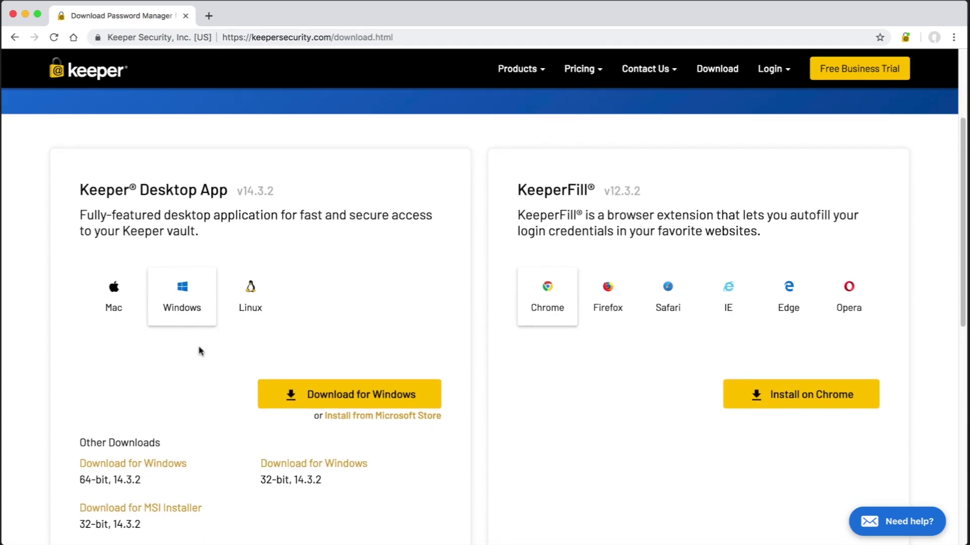
pyautogui.scroll(-1, 200, 352)
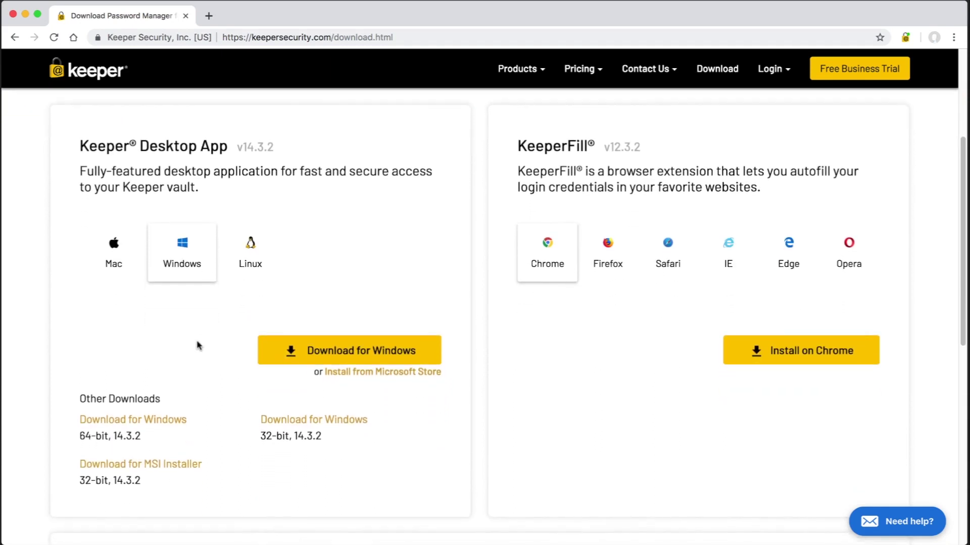
pyautogui.click(258, 263)
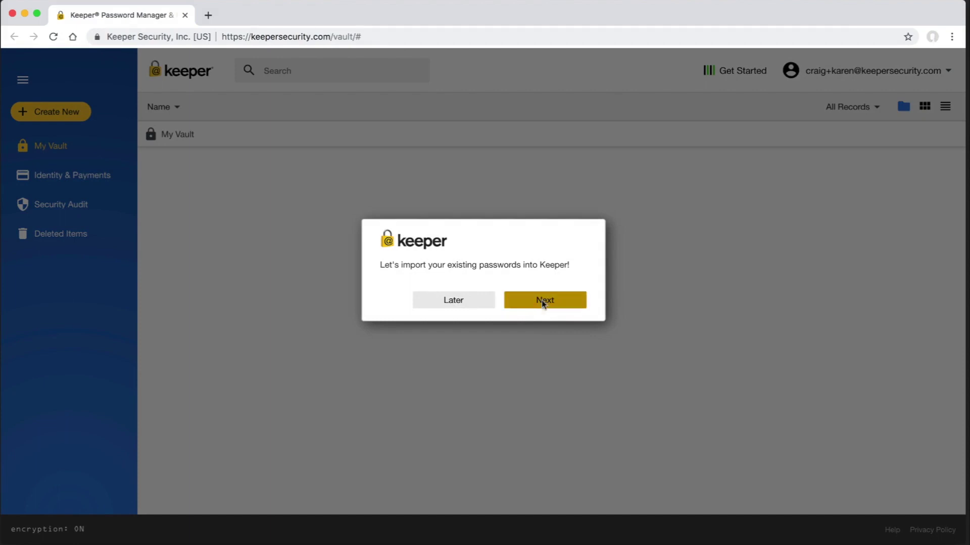
# Run Keeper Import with the pasted import token and add the five found passwords to the vault.
pyautogui.click(542, 303)
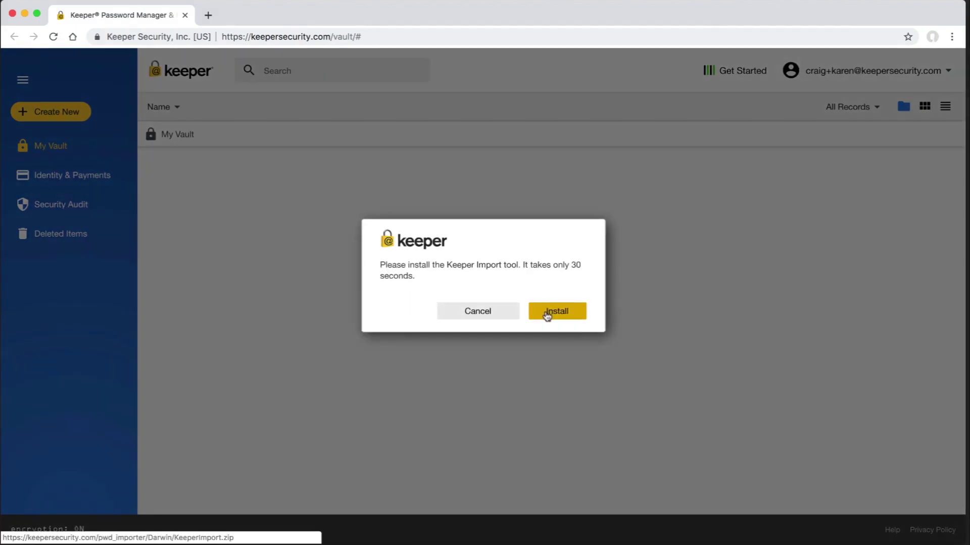
pyautogui.click(543, 305)
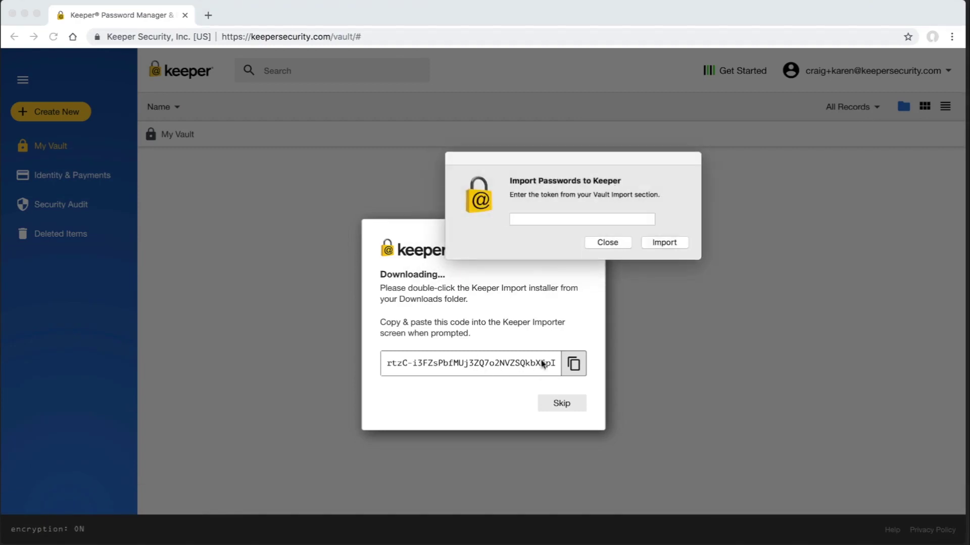
pyautogui.click(548, 364)
pyautogui.click(565, 218)
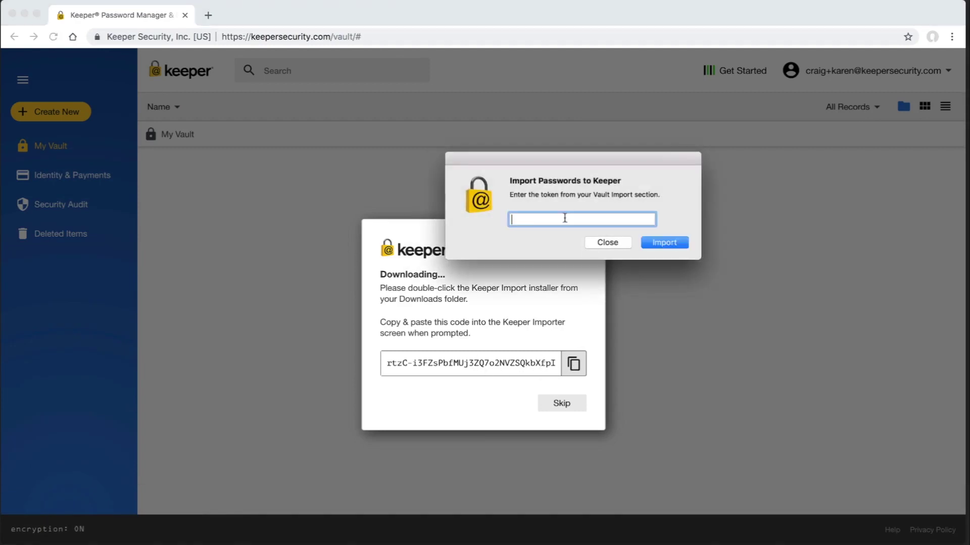
pyautogui.press('super+v')
pyautogui.click(657, 245)
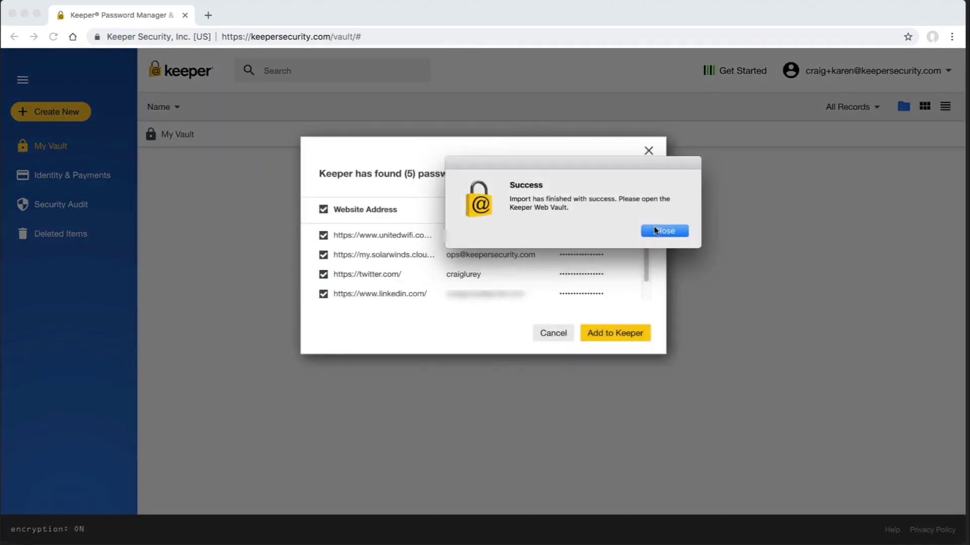
pyautogui.click(657, 234)
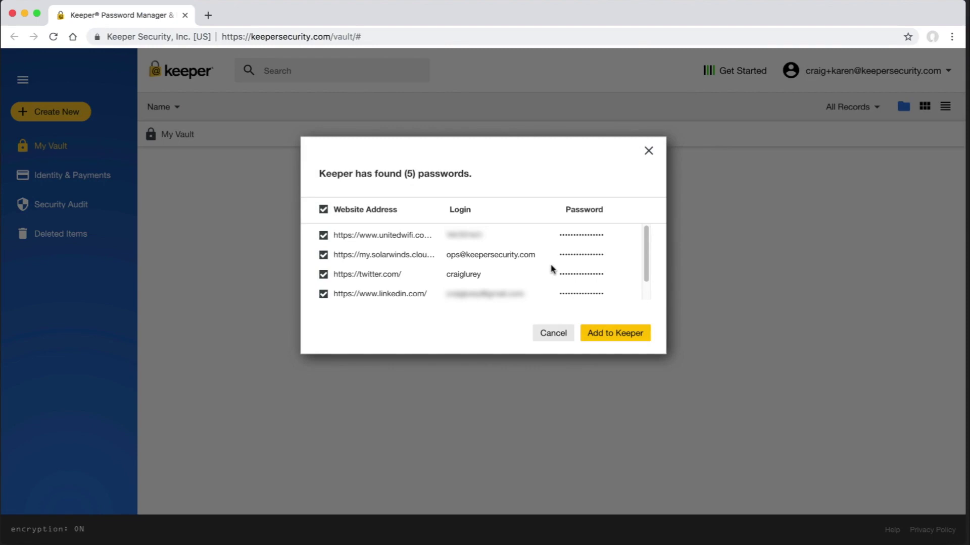
pyautogui.click(619, 334)
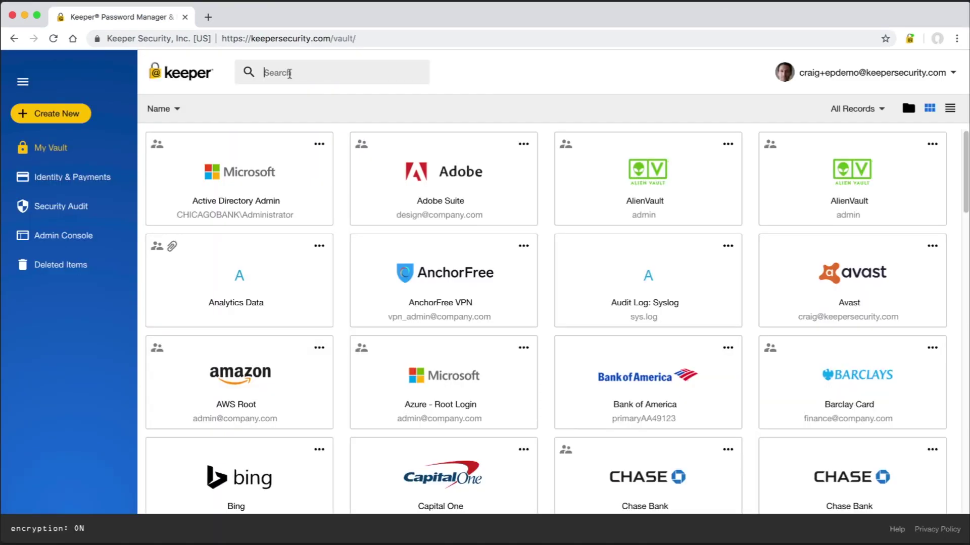
# Search the vault for 'dropbox', open the second Dropbox record and launch its login page.
pyautogui.write('dropbox')
pyautogui.click(399, 162)
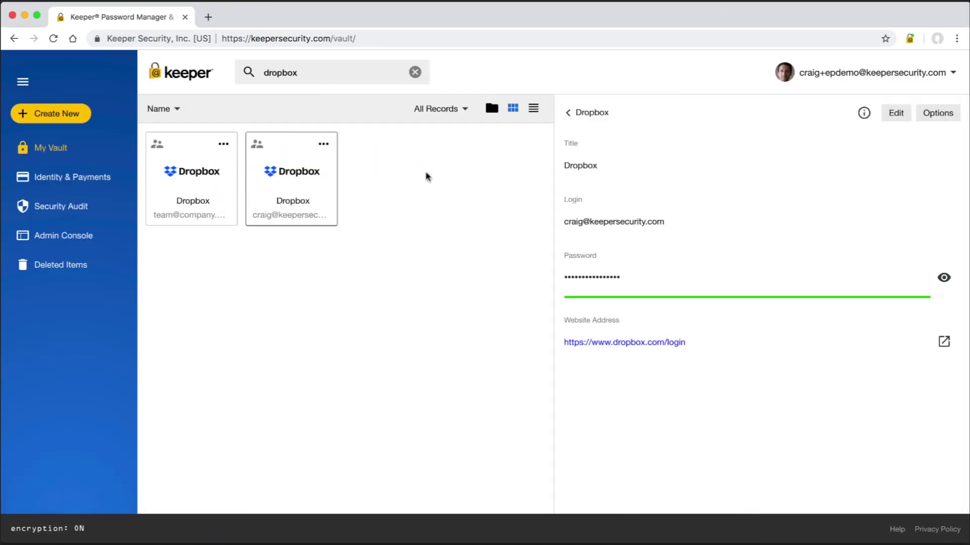
pyautogui.click(944, 342)
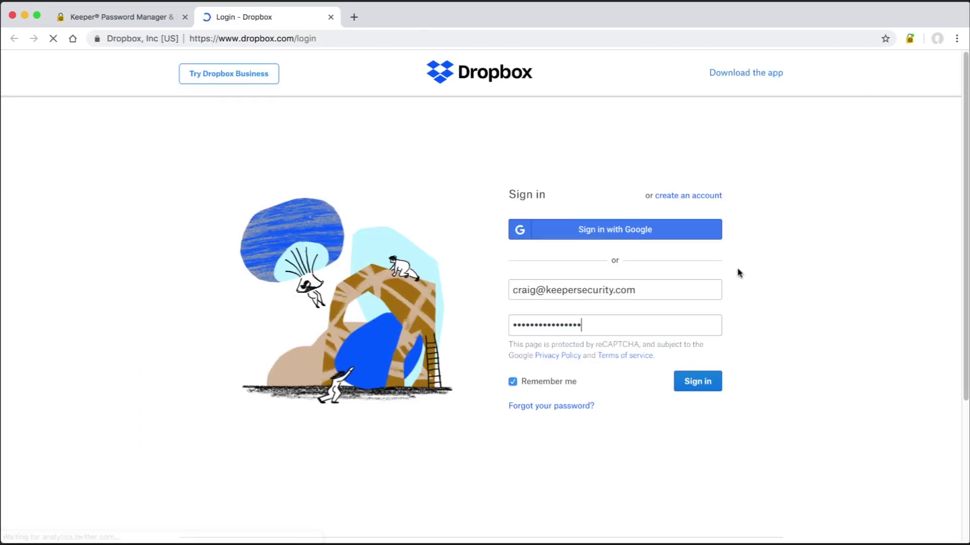
# Autofill the Dropbox email and password from the saved Keeper record and sign in.
pyautogui.click(714, 292)
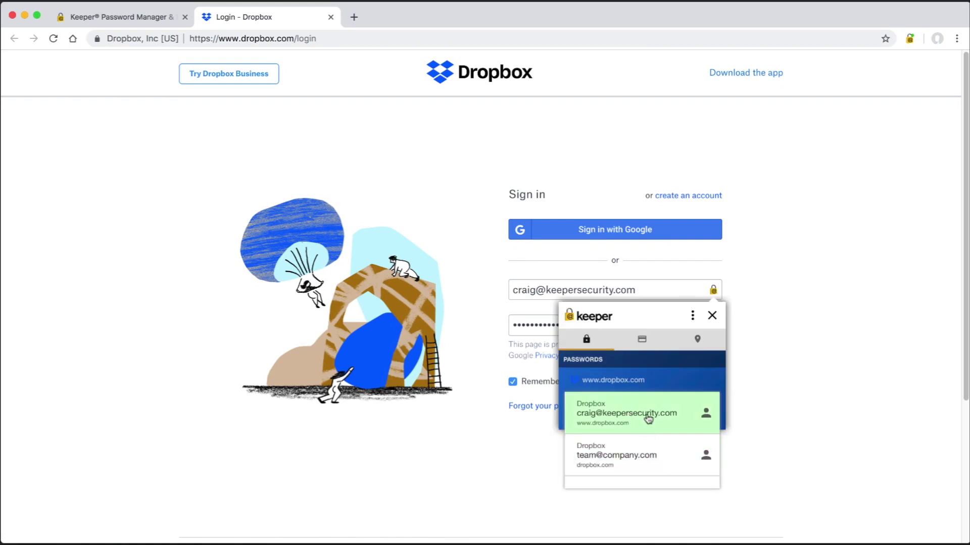
pyautogui.click(648, 418)
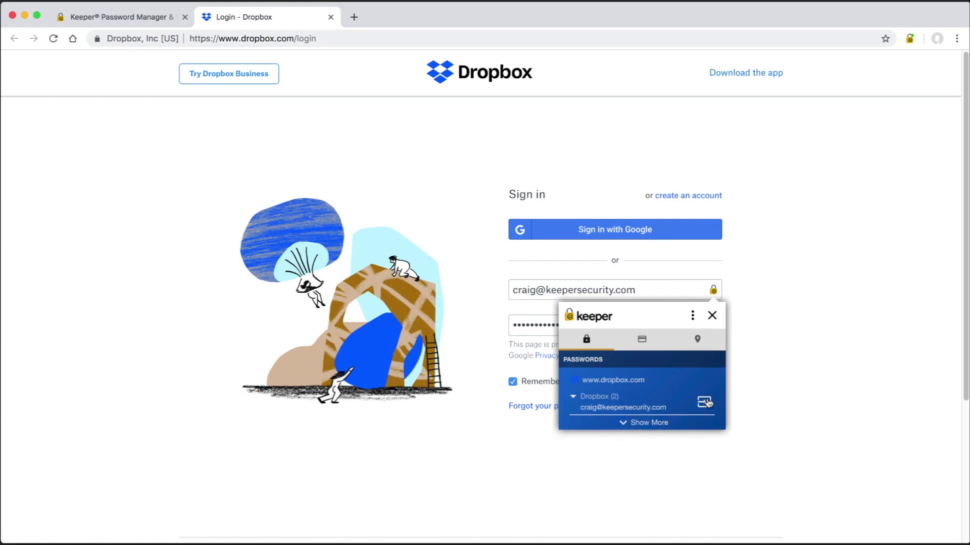
pyautogui.click(707, 400)
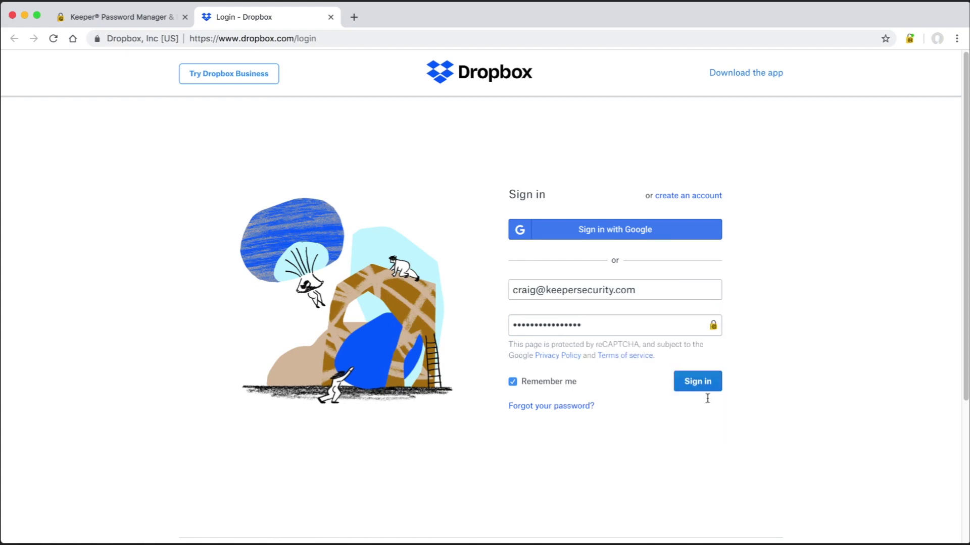
pyautogui.press('Return')
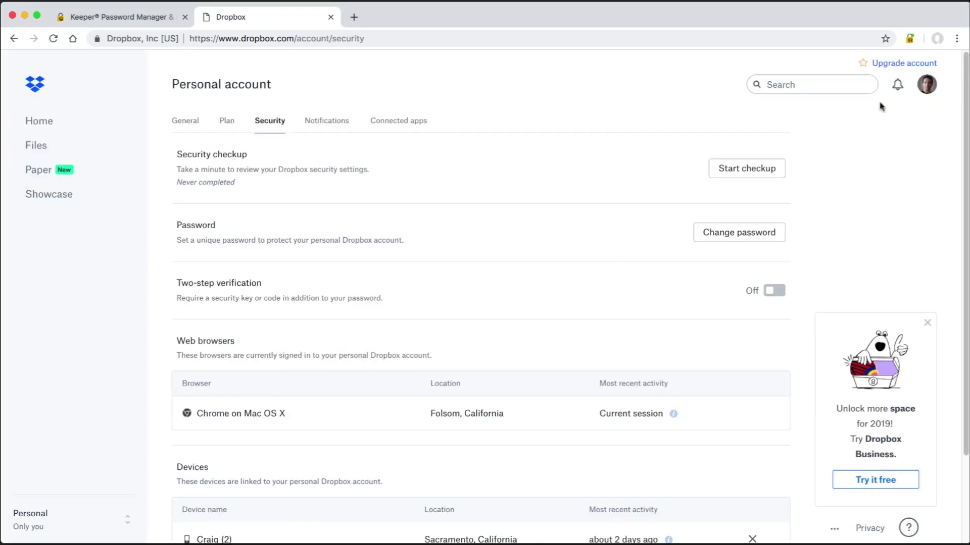
# Open the Keeper extension's Settings, then reveal the Dropbox record's saved password.
pyautogui.click(909, 39)
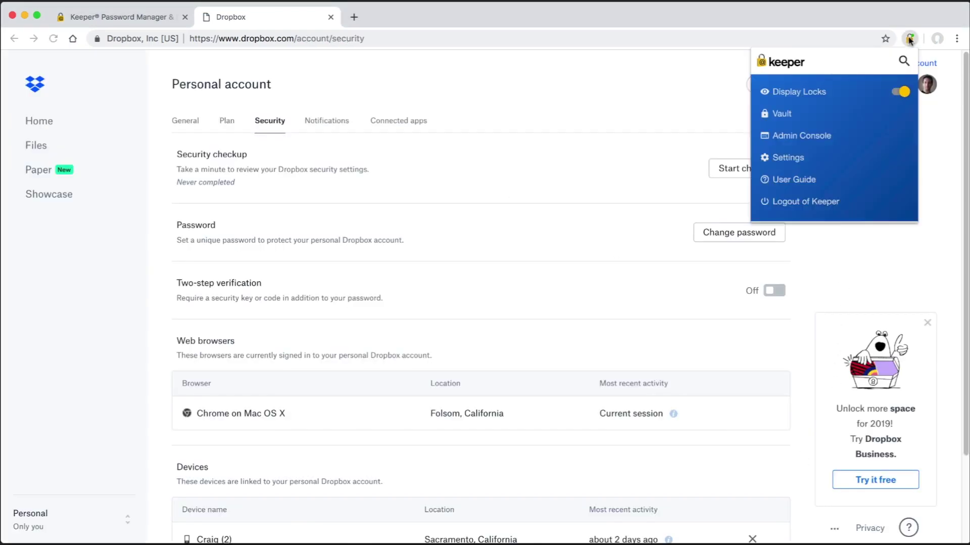
pyautogui.click(792, 159)
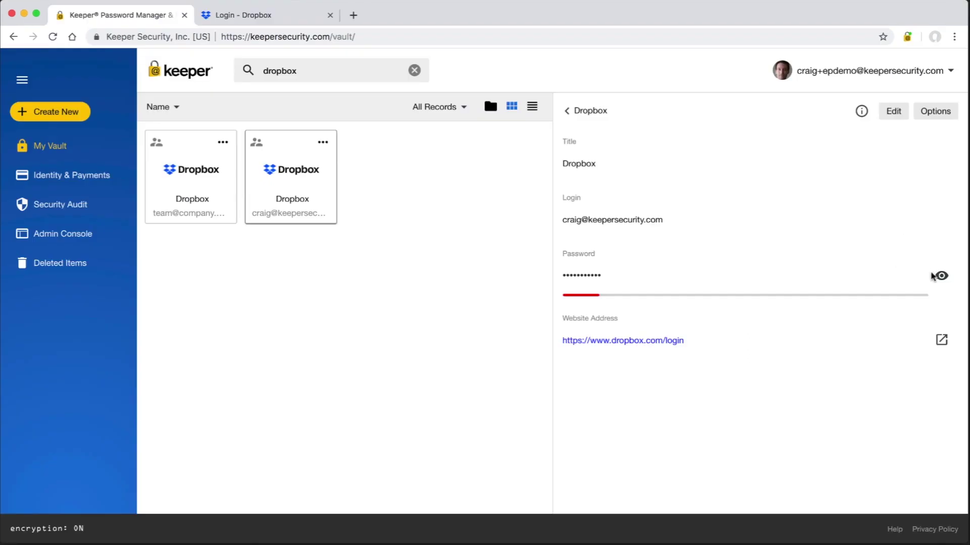
pyautogui.click(940, 277)
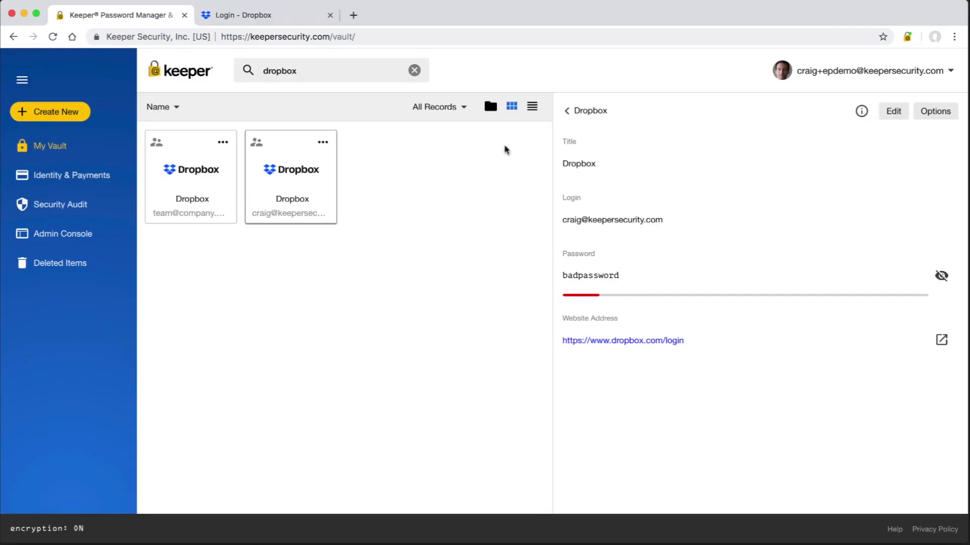
# Sign back in to Dropbox with the autofilled login and start Change password under Security.
pyautogui.click(267, 21)
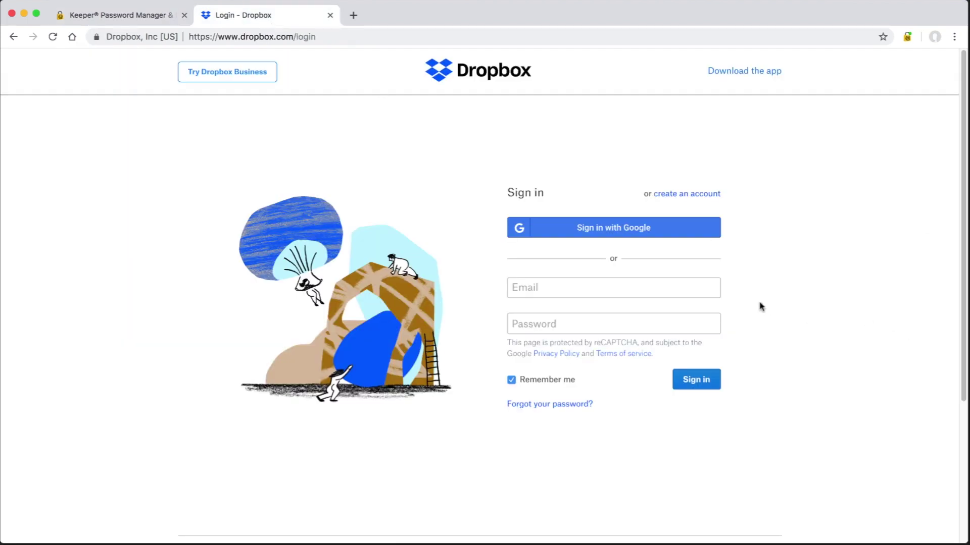
pyautogui.click(712, 292)
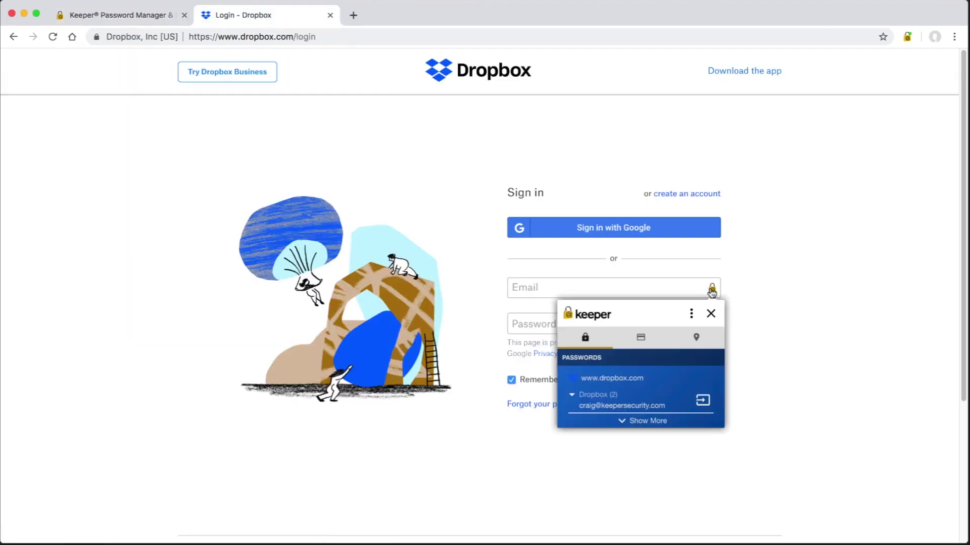
pyautogui.click(704, 401)
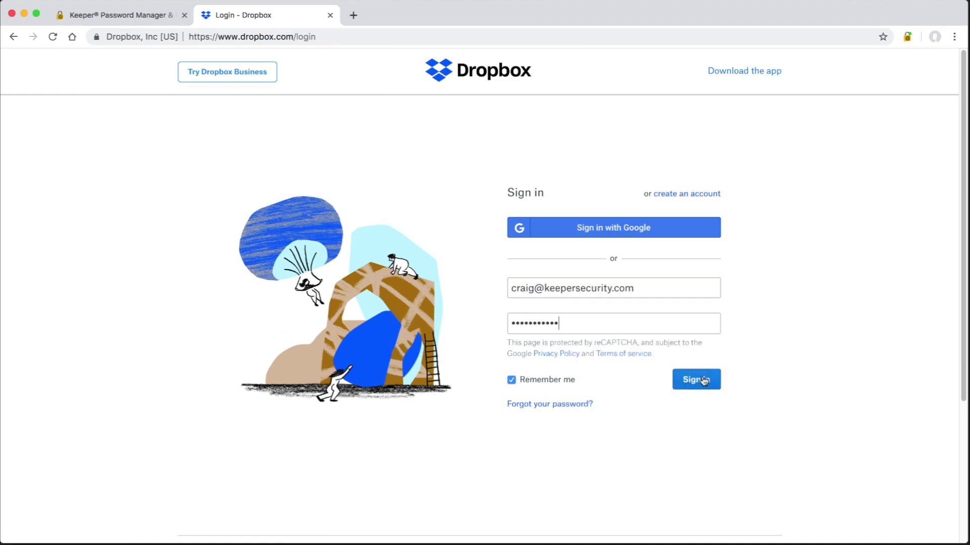
pyautogui.click(703, 381)
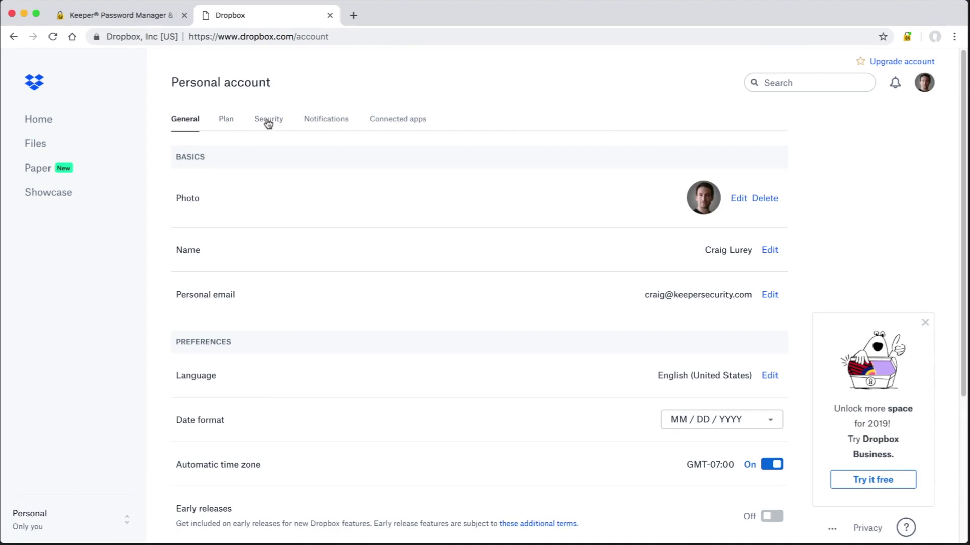
pyautogui.click(268, 120)
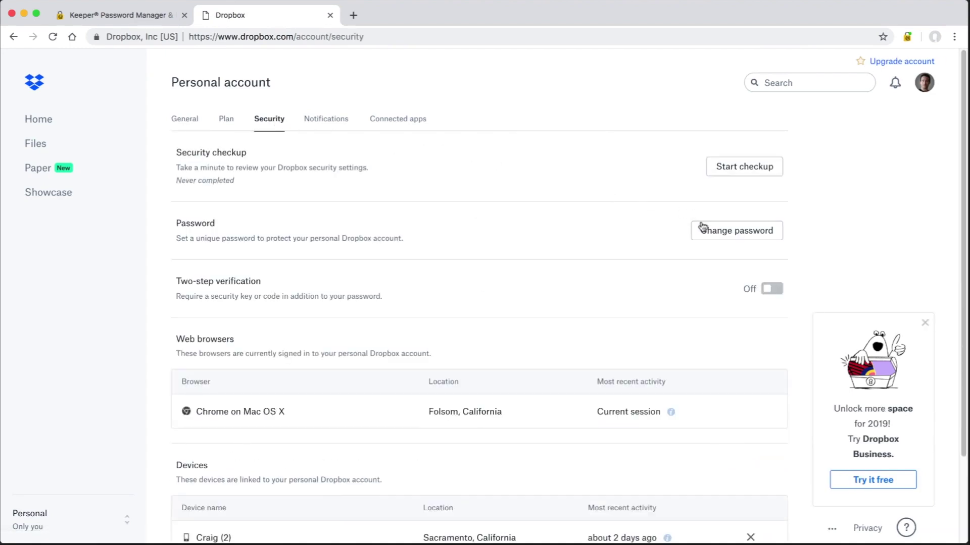
pyautogui.click(726, 234)
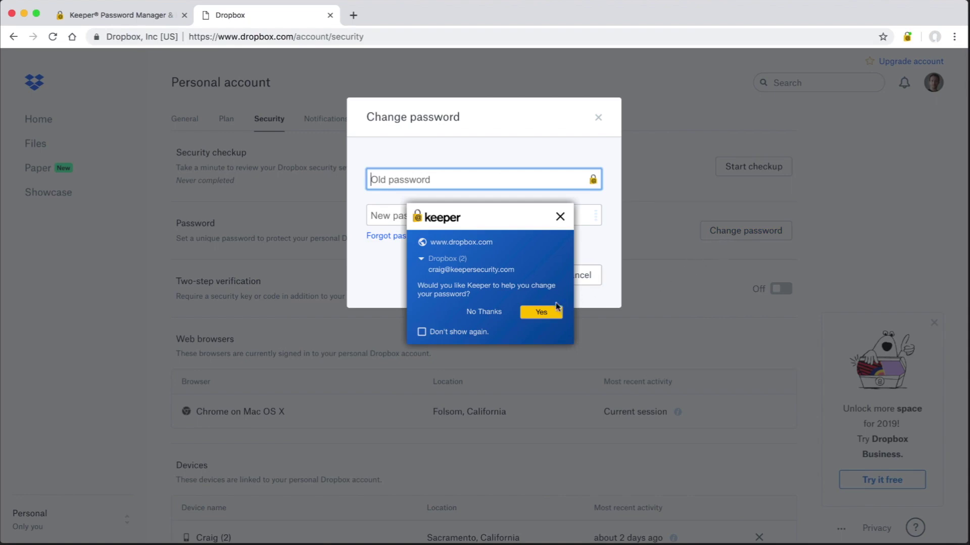
# Fill the current Dropbox password and a generated new one, then save it to the vault.
pyautogui.click(554, 310)
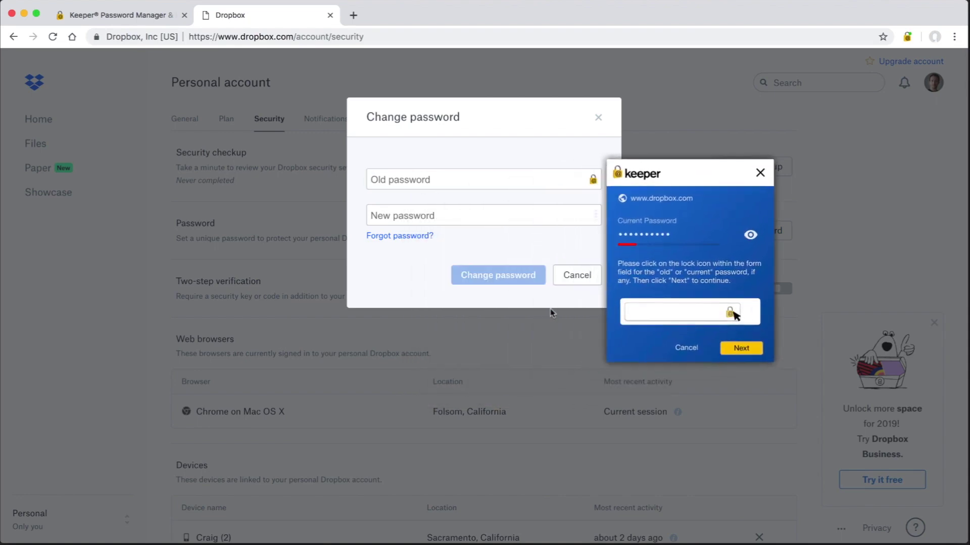
pyautogui.click(594, 182)
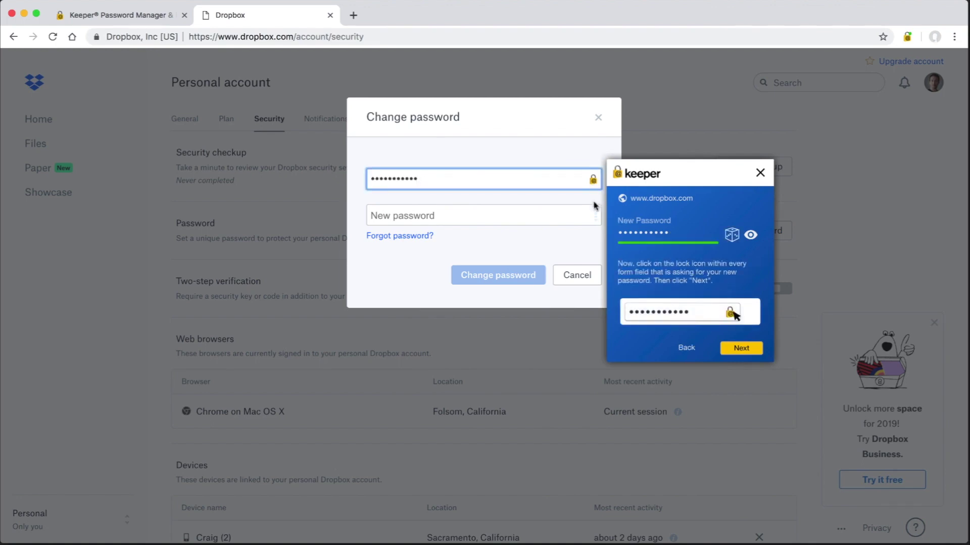
pyautogui.click(593, 218)
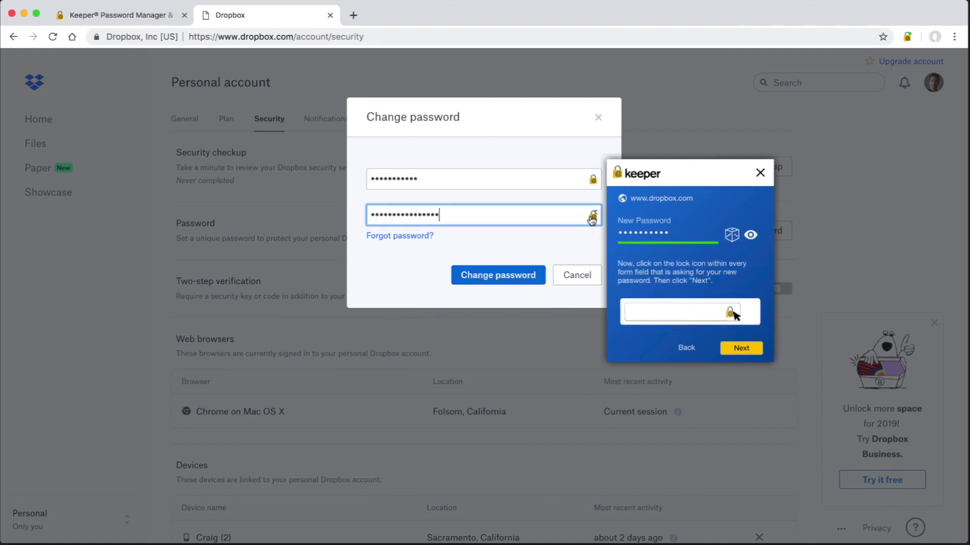
pyautogui.click(734, 349)
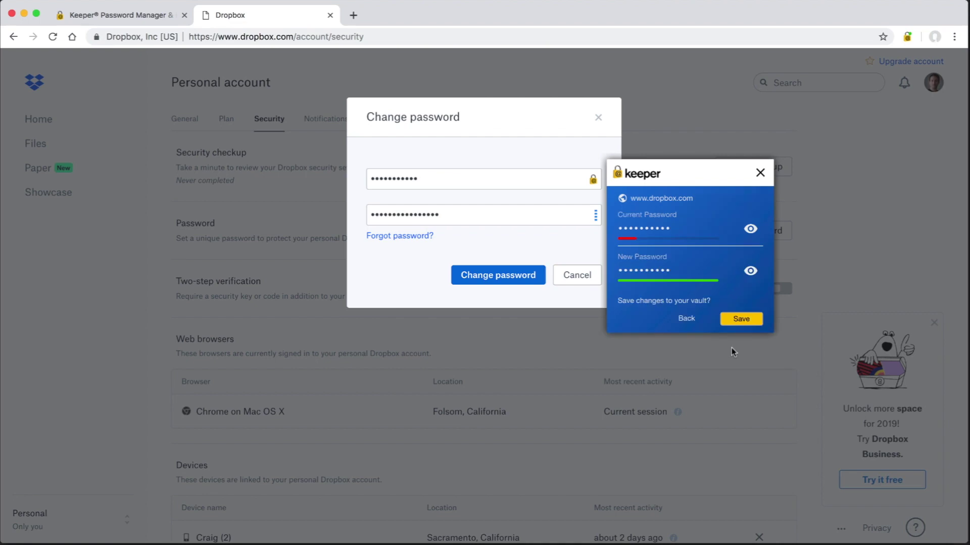
pyautogui.click(740, 319)
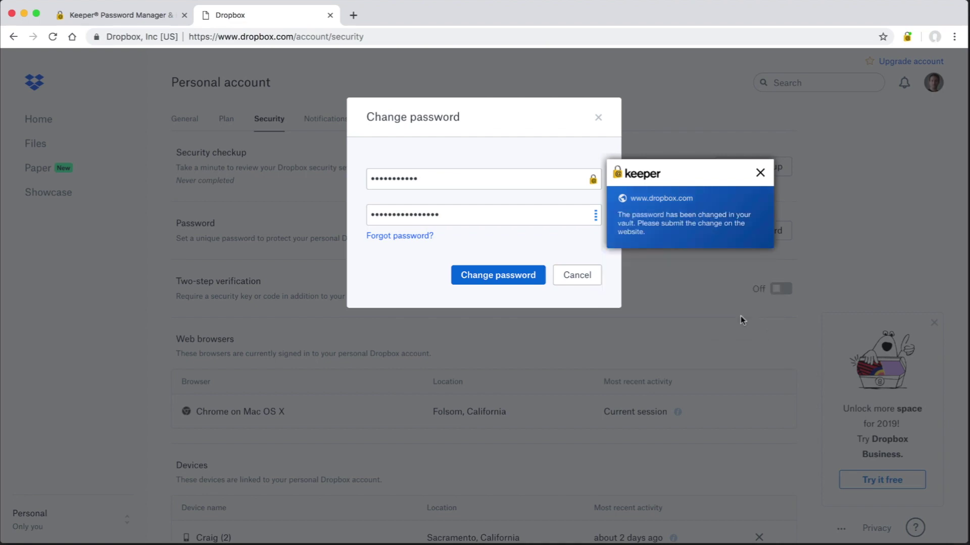
# Submit the password change on Dropbox and confirm it succeeded.
pyautogui.click(483, 277)
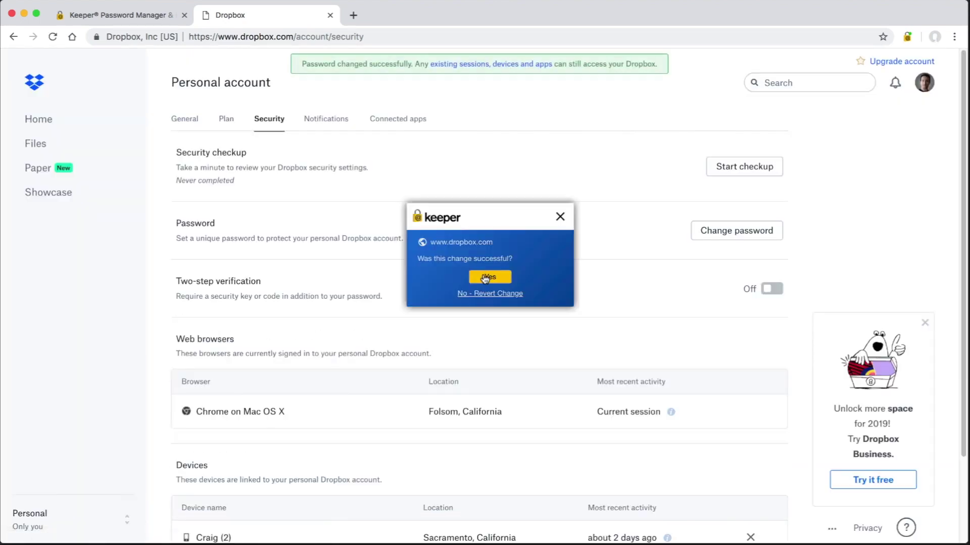
pyautogui.click(485, 278)
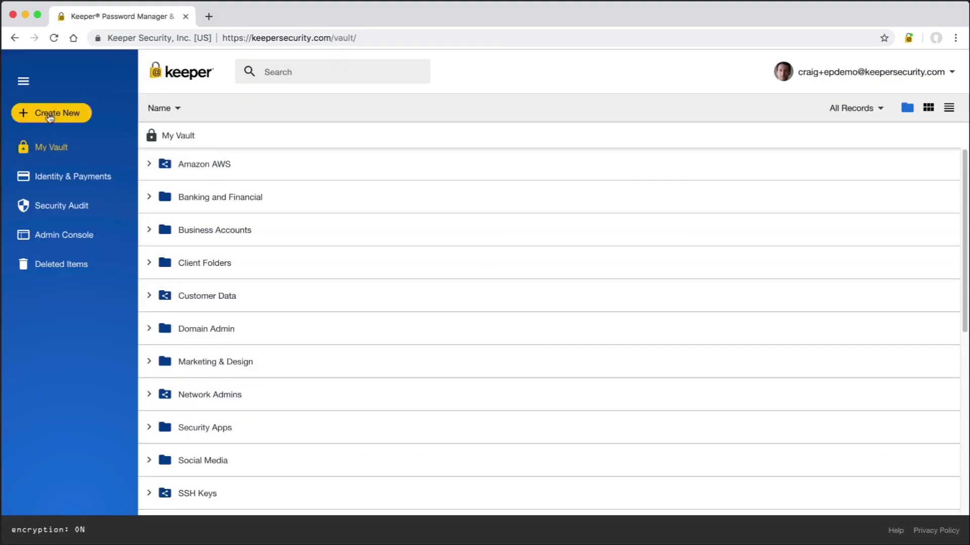
pyautogui.click(50, 113)
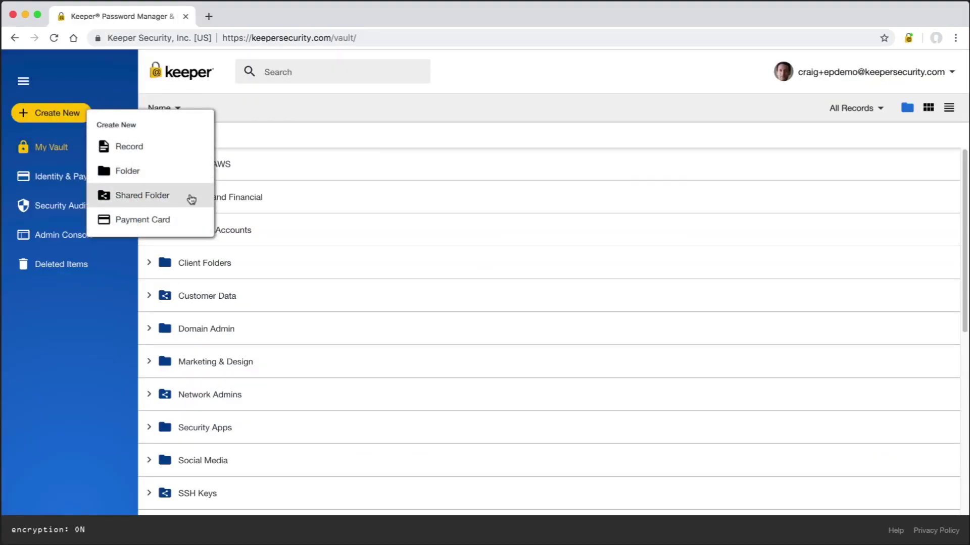
# Create a new shared folder named 'Database Passwords' in My Vault.
pyautogui.click(191, 199)
pyautogui.write('Data')
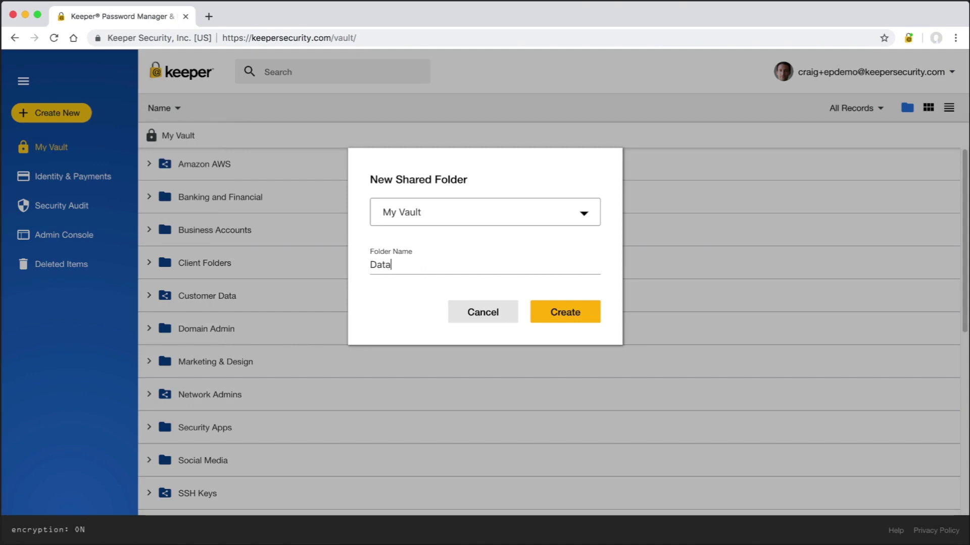
pyautogui.write('base Passwords')
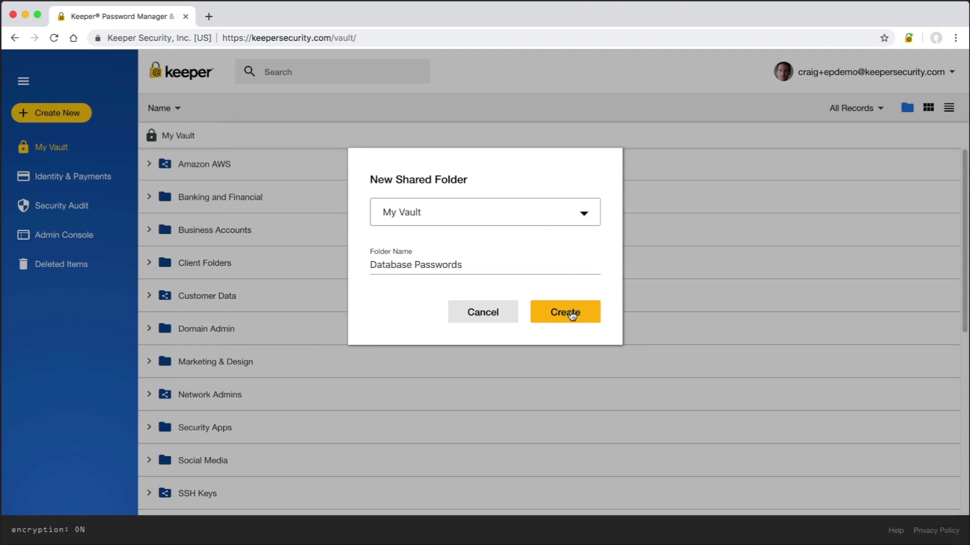
pyautogui.click(572, 315)
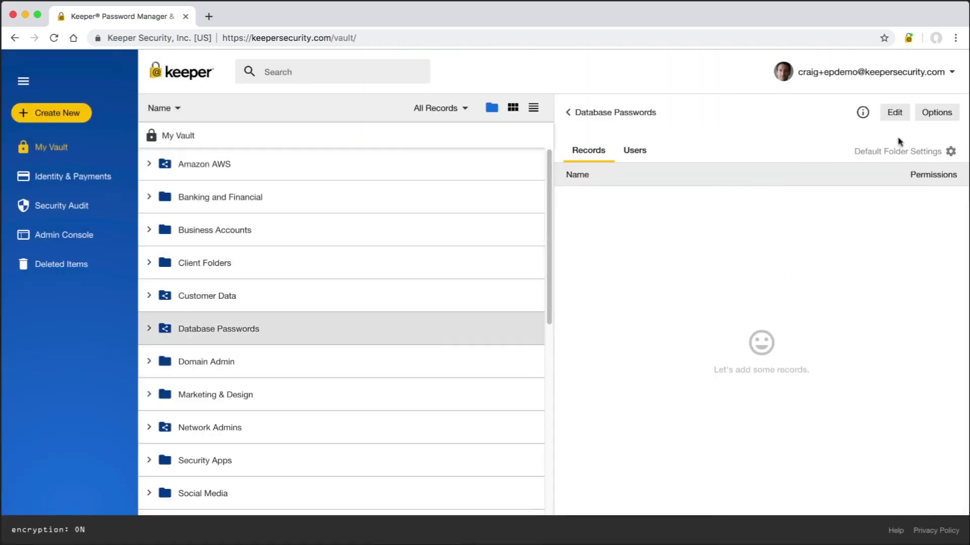
# Add the Development and Production Database (MySQL) records, giving Development Database Can Edit & Share.
pyautogui.click(894, 112)
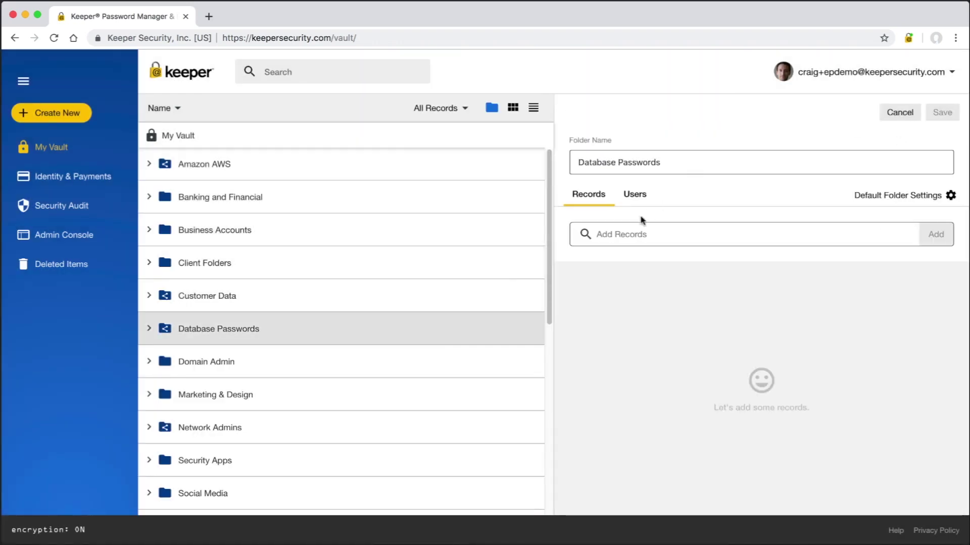
pyautogui.click(631, 234)
pyautogui.write('mysql')
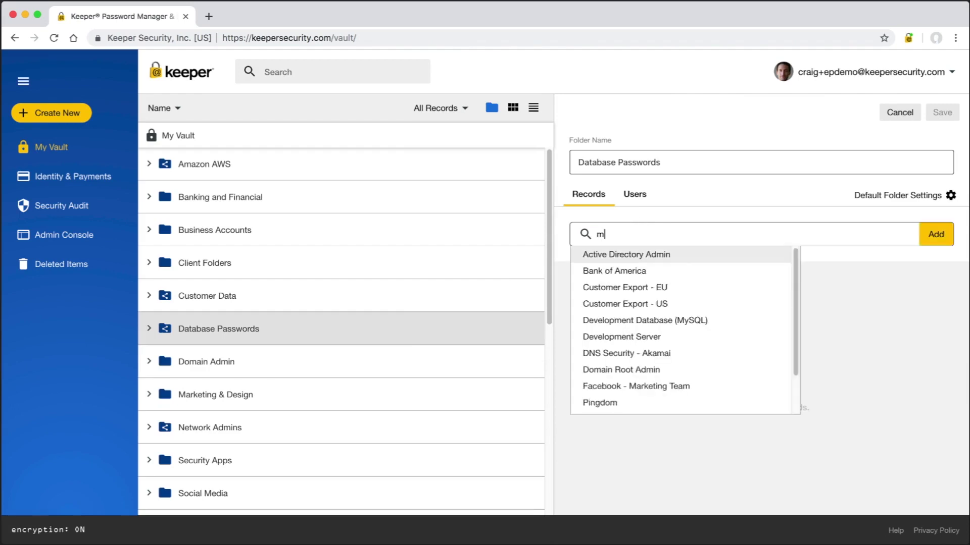
pyautogui.click(628, 256)
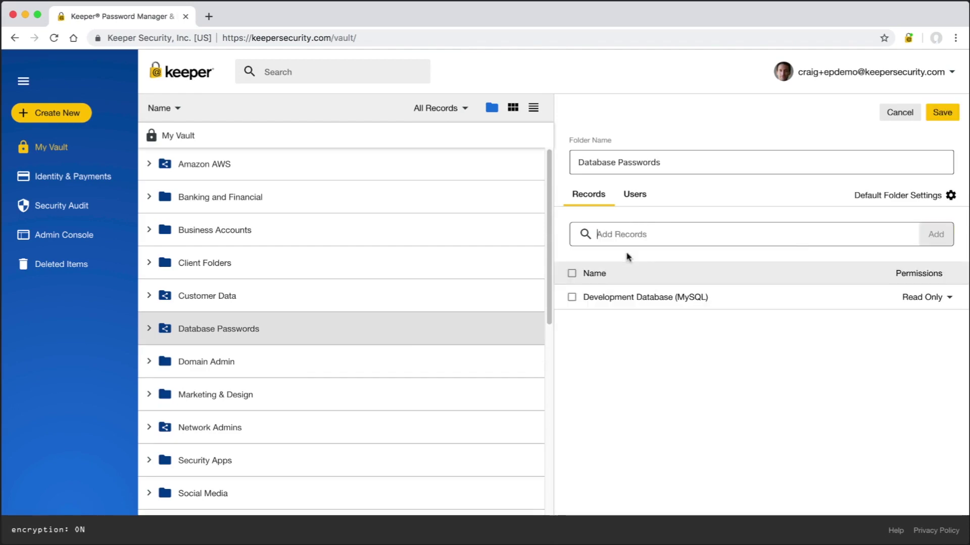
pyautogui.write('mysql')
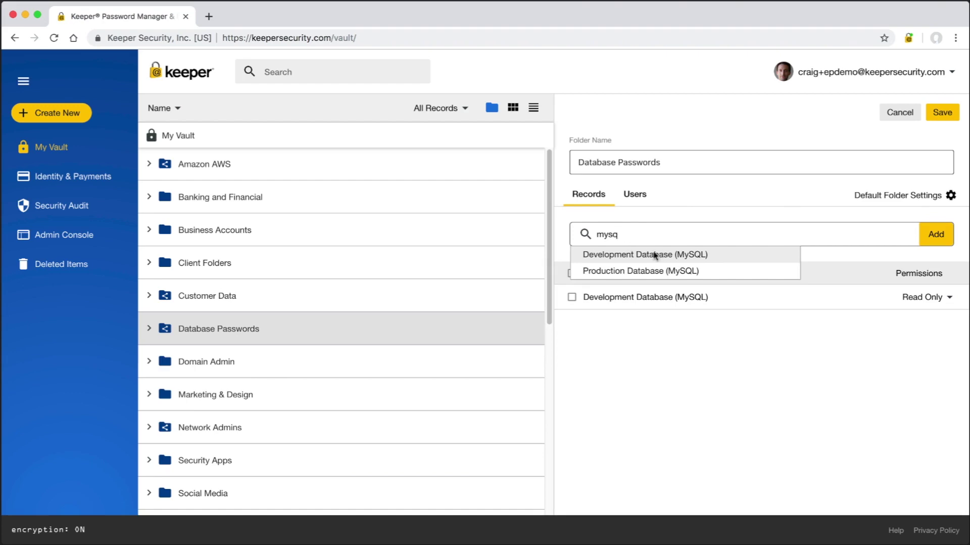
pyautogui.click(643, 272)
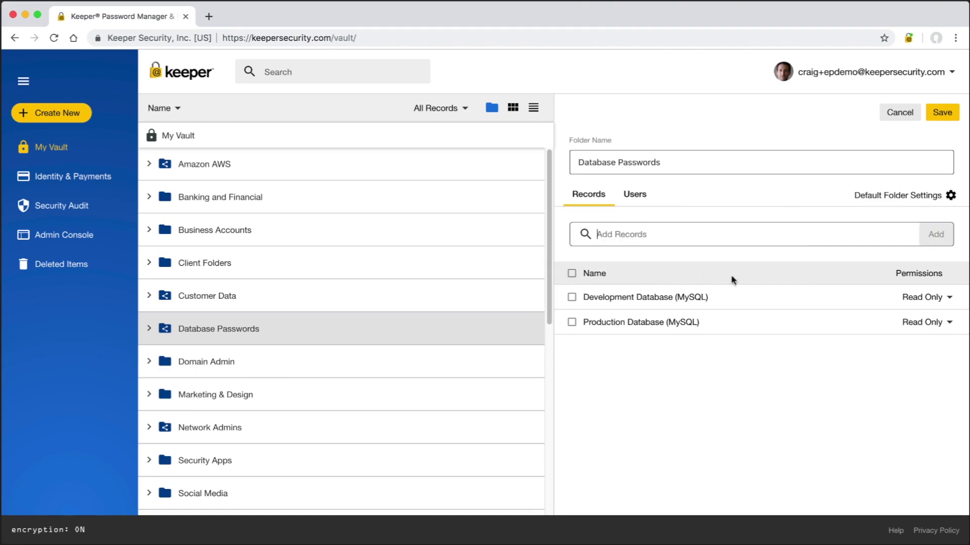
pyautogui.click(912, 300)
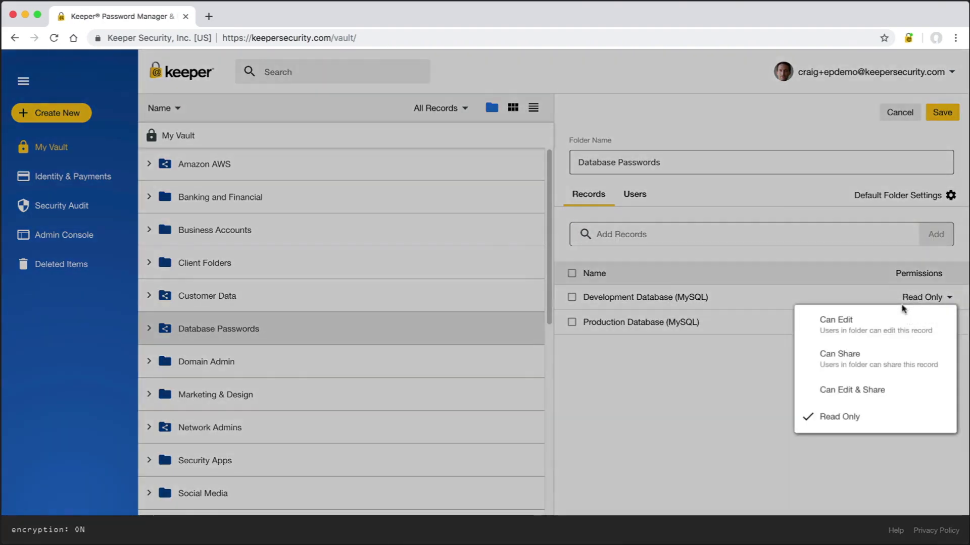
pyautogui.click(901, 397)
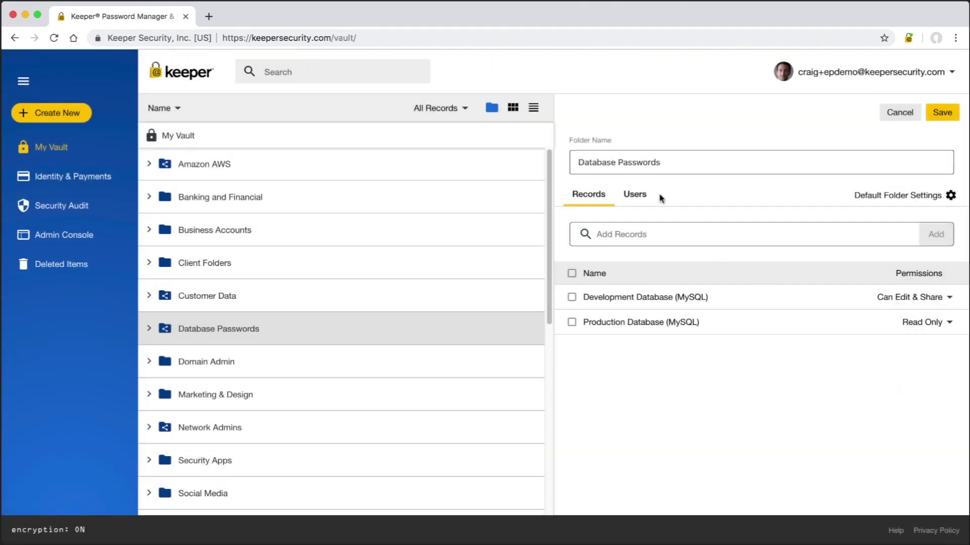
# Add the Linux Admins team to the folder with Can Manage Users & Records permission.
pyautogui.click(641, 196)
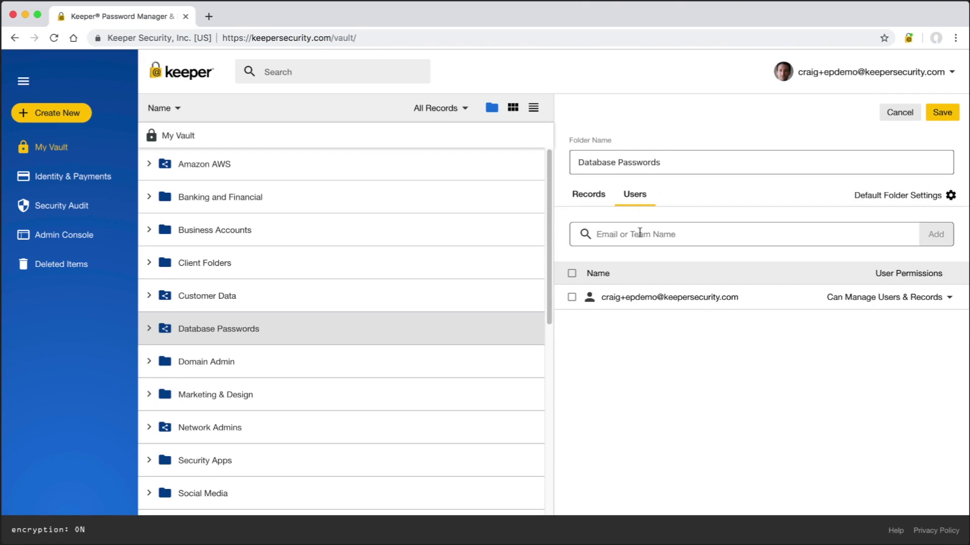
pyautogui.click(639, 233)
pyautogui.write('linux')
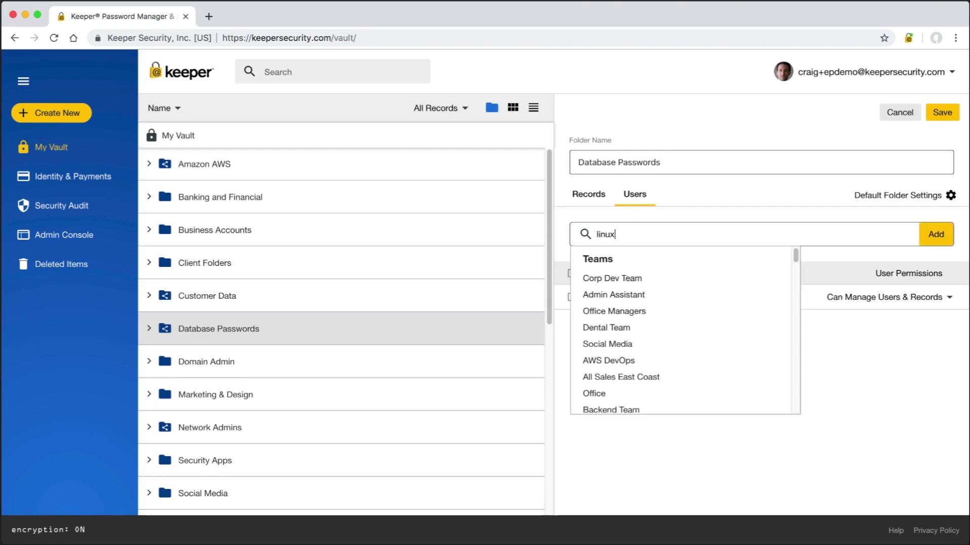
pyautogui.click(661, 299)
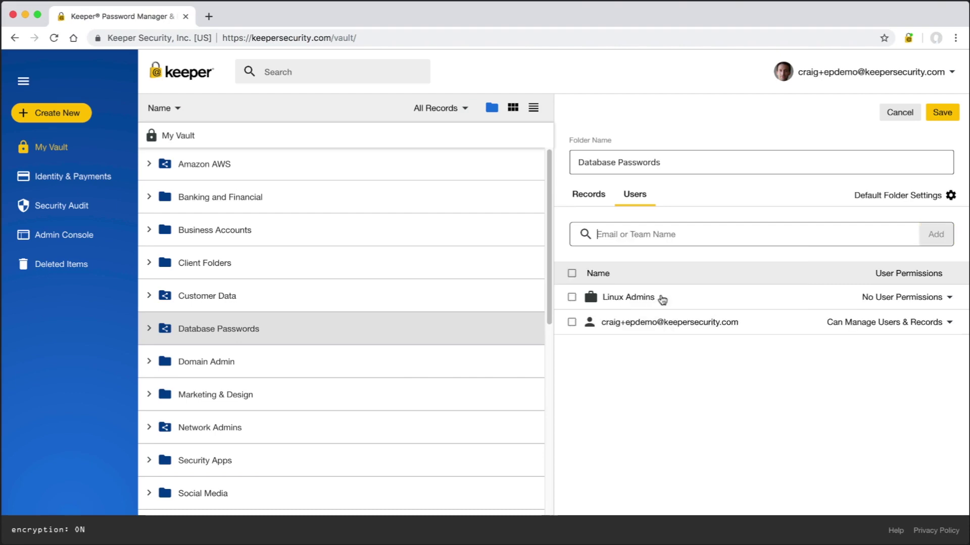
pyautogui.click(879, 298)
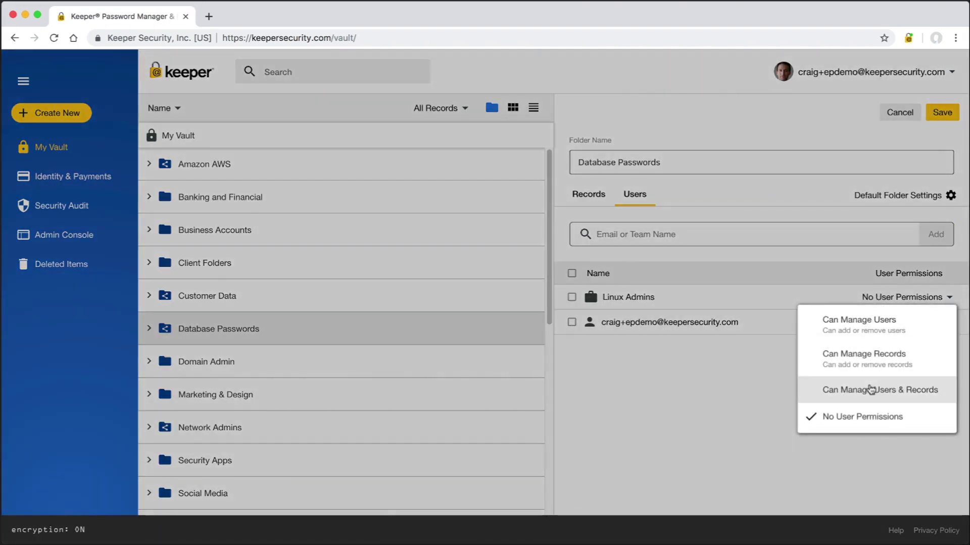
pyautogui.click(869, 389)
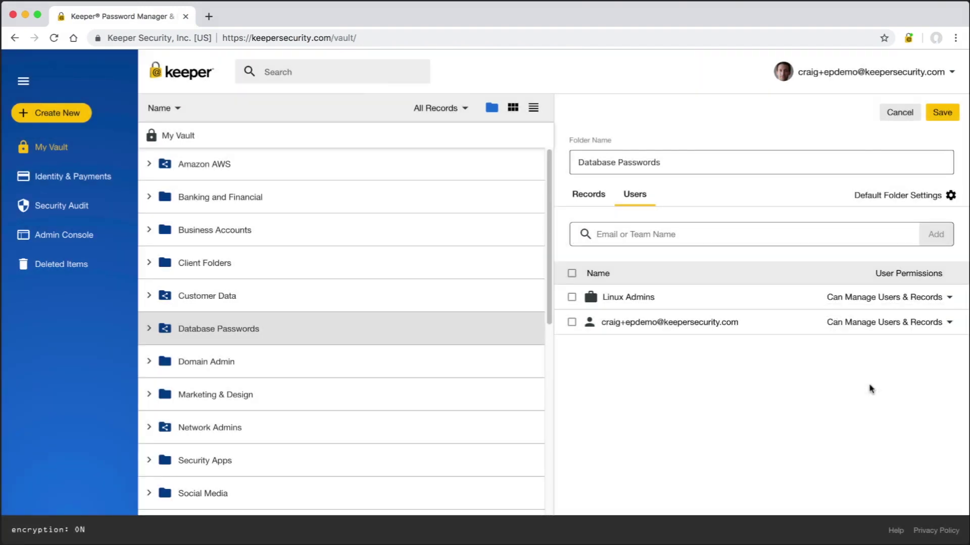
pyautogui.click(885, 197)
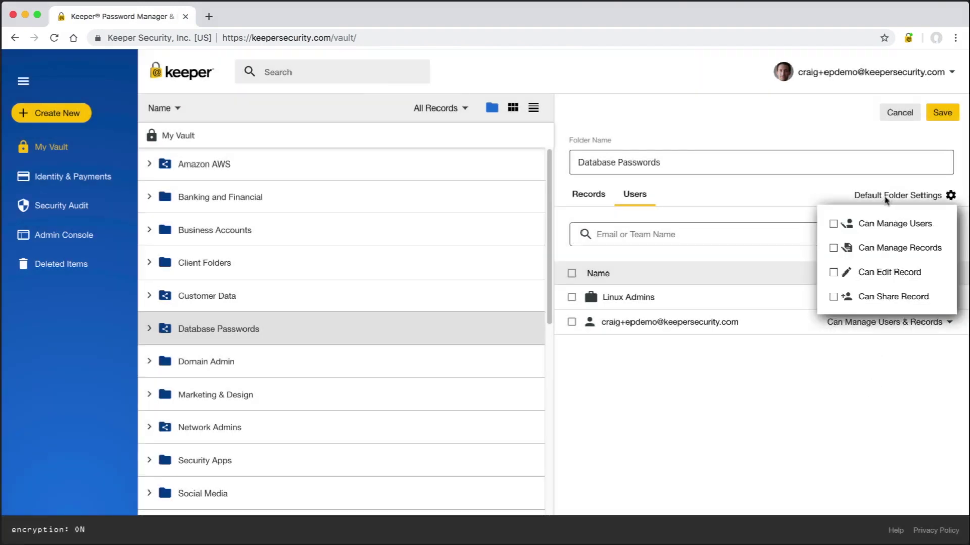
# Tick Can Edit Record and Can Manage Records as default folder settings, then save the folder.
pyautogui.click(832, 273)
pyautogui.click(833, 248)
pyautogui.click(802, 200)
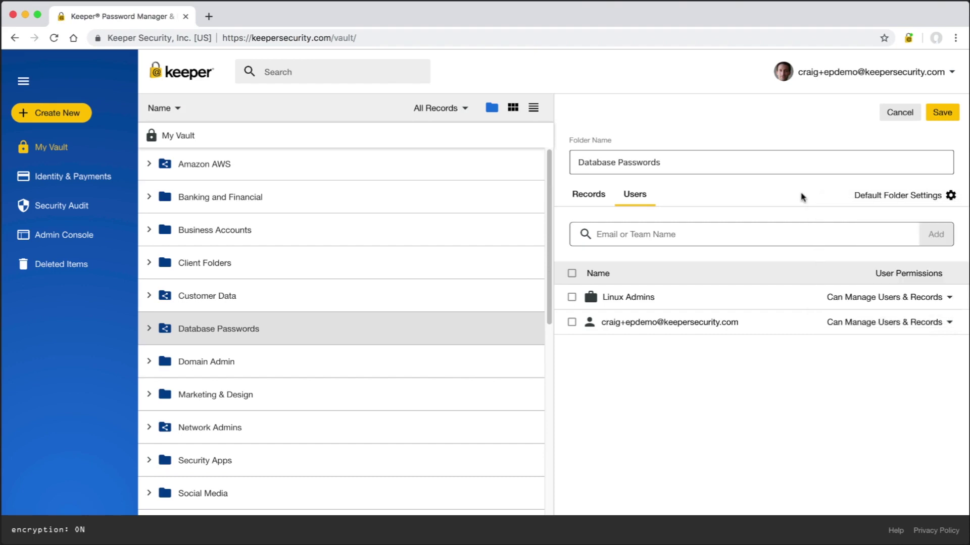
pyautogui.click(943, 113)
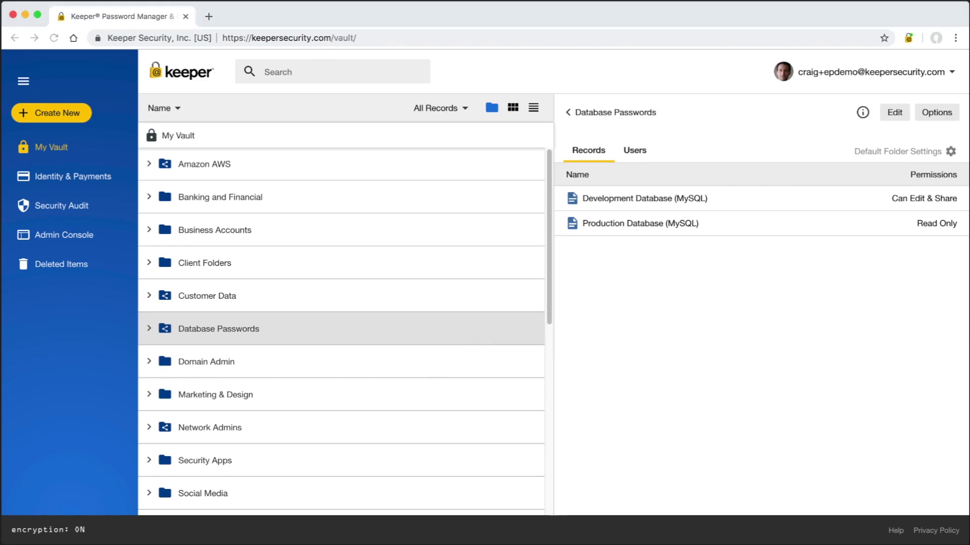
# Review the Production Database (MySQL) record's history, then browse the Deleted Items list.
pyautogui.click(779, 228)
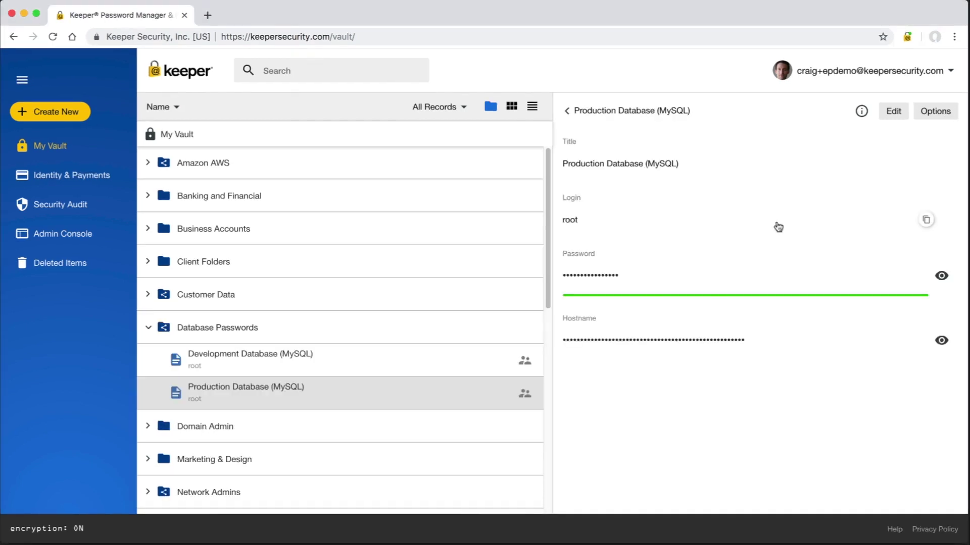
pyautogui.click(936, 110)
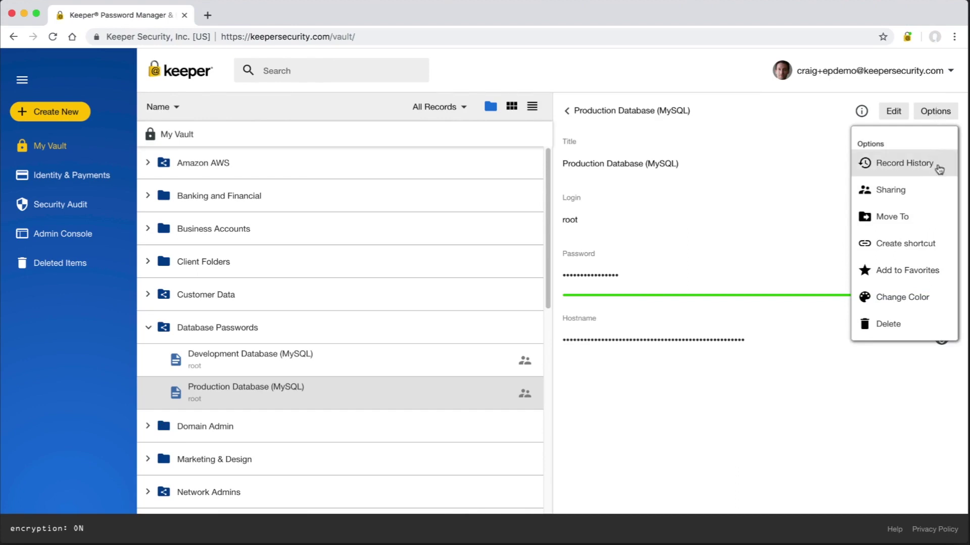
pyautogui.click(939, 169)
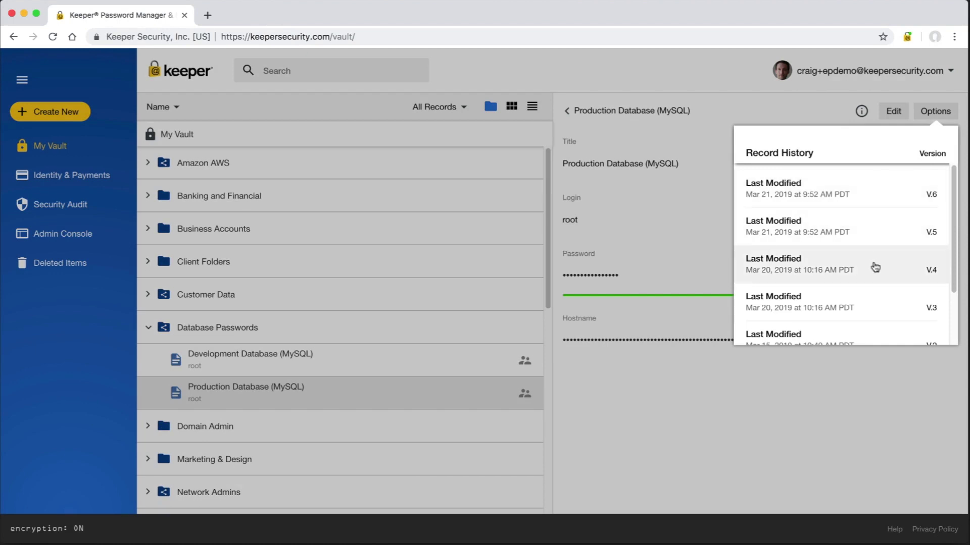
pyautogui.click(489, 66)
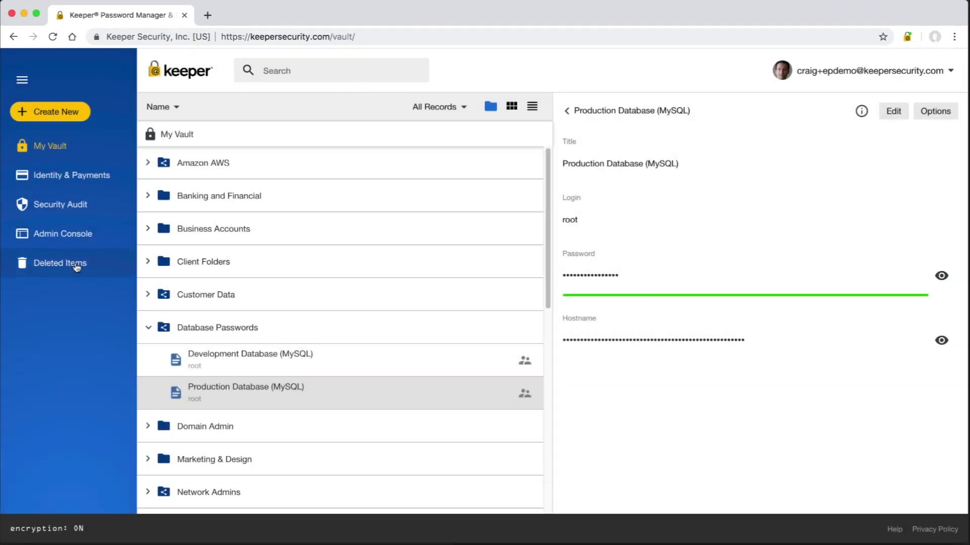
pyautogui.click(96, 266)
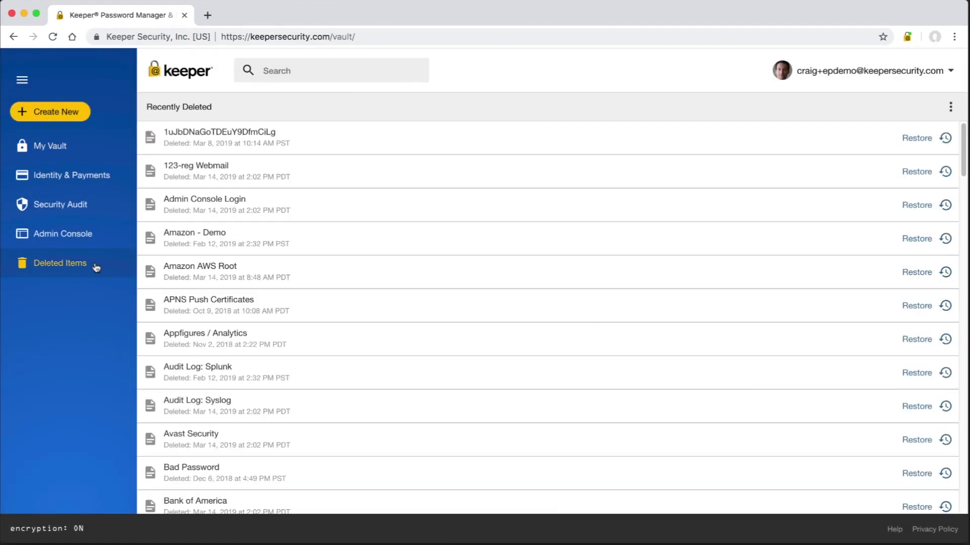
pyautogui.scroll(-2, 238, 264)
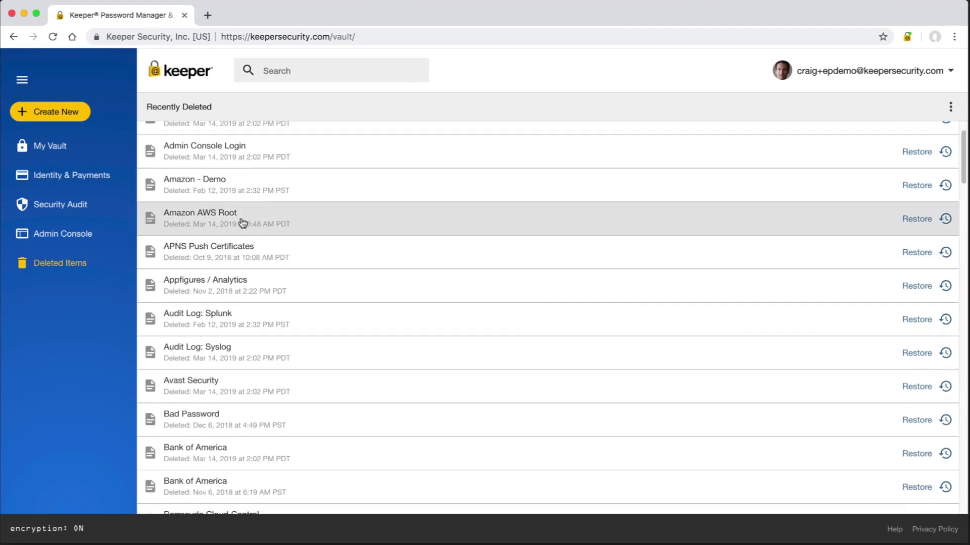
# Switch to the linked personal account from Account settings, then back to the business demo account.
pyautogui.click(828, 71)
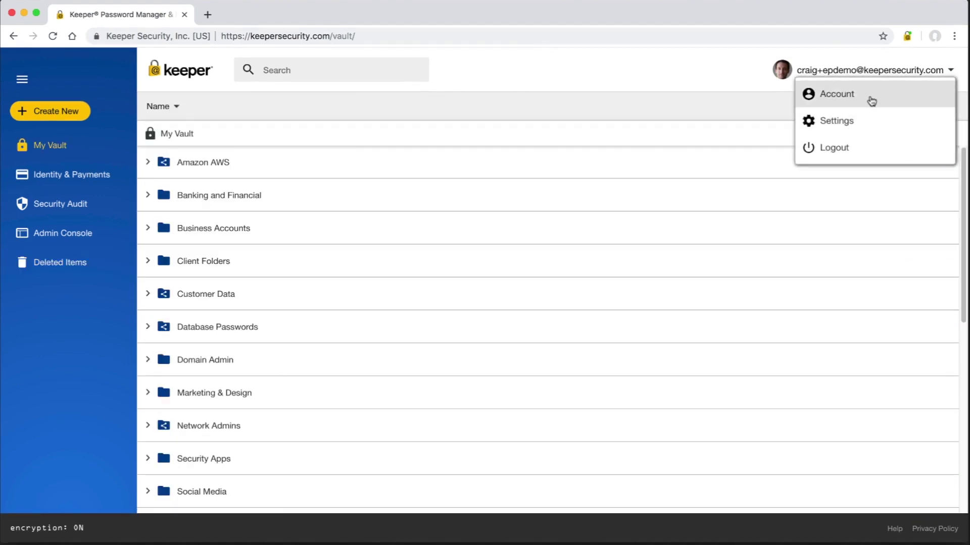
pyautogui.click(871, 100)
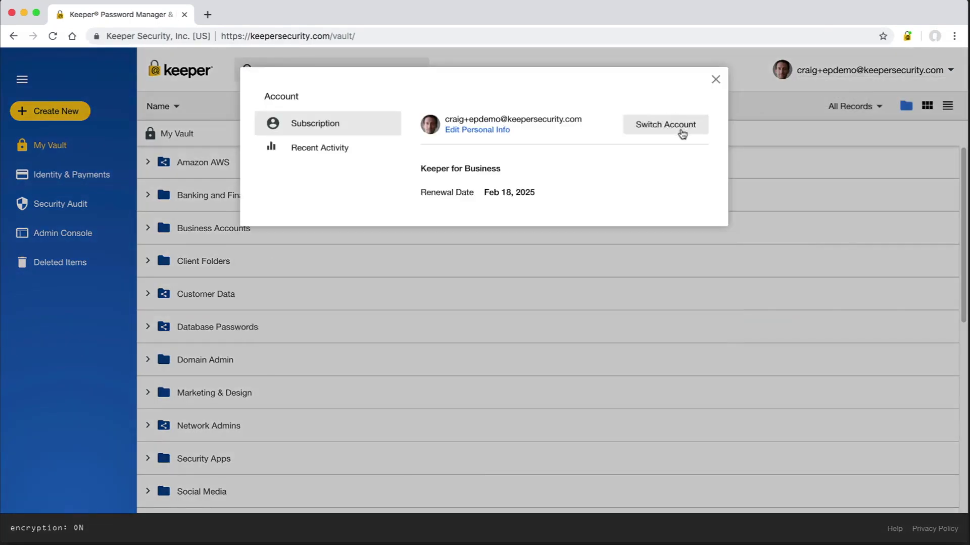
pyautogui.click(665, 125)
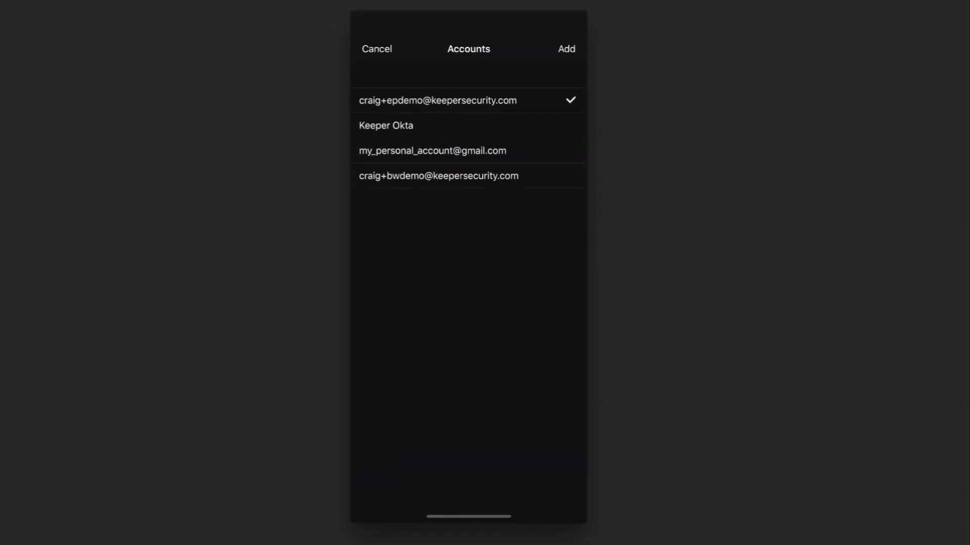
pyautogui.click(433, 150)
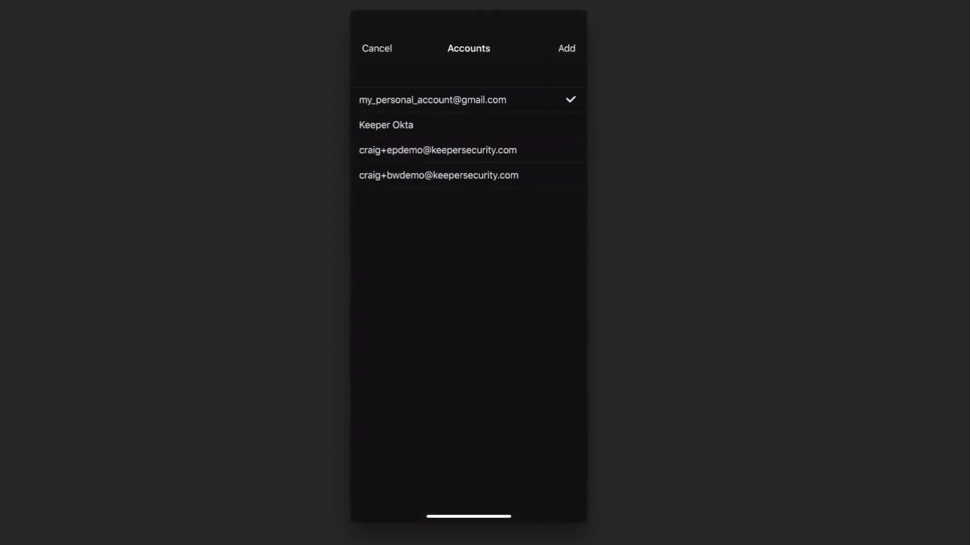
pyautogui.click(437, 150)
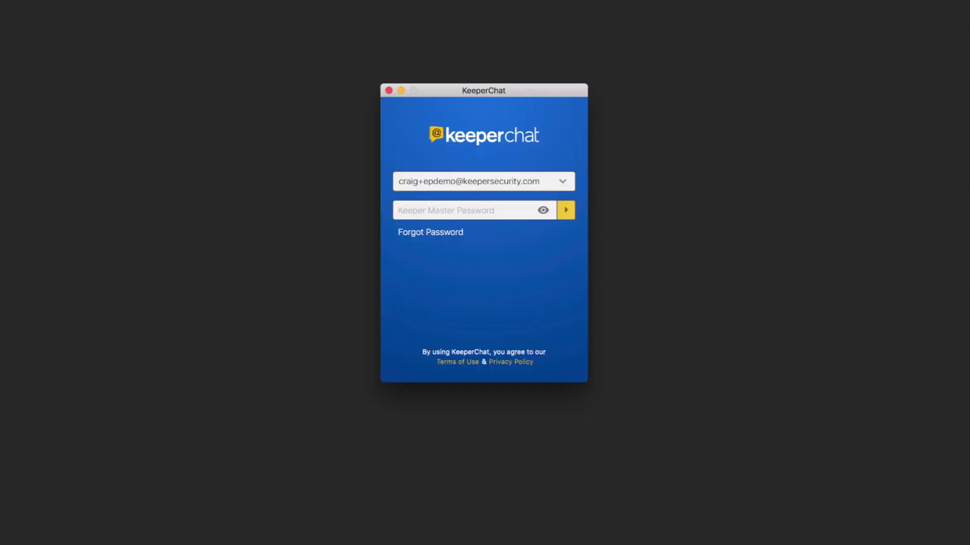
# Sign in to KeeperChat with the master password and the two-factor verification code.
pyautogui.press('Return')
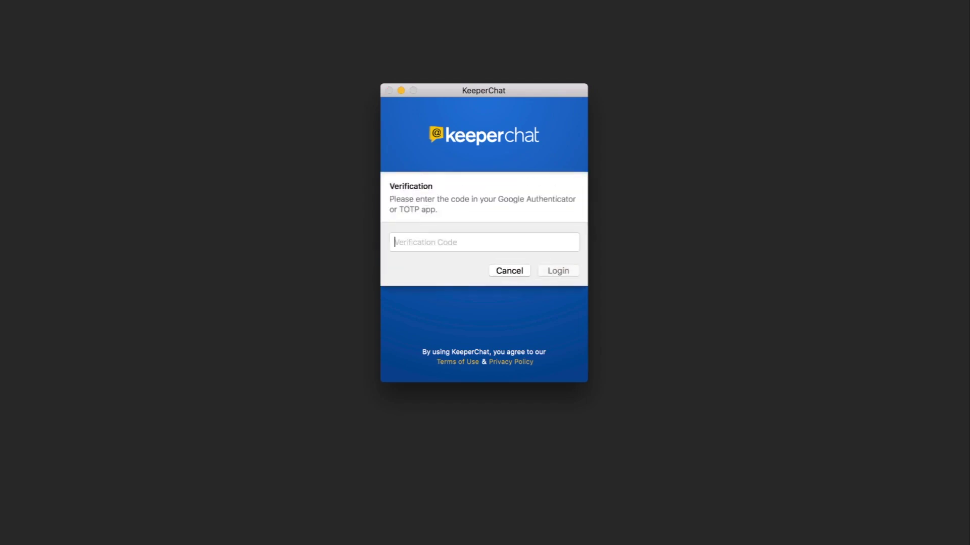
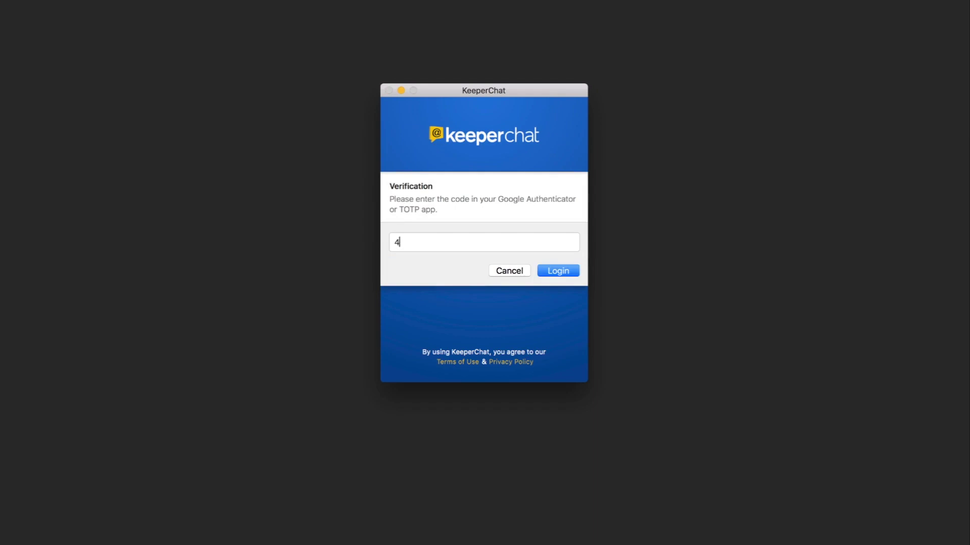
pyautogui.press('Return')
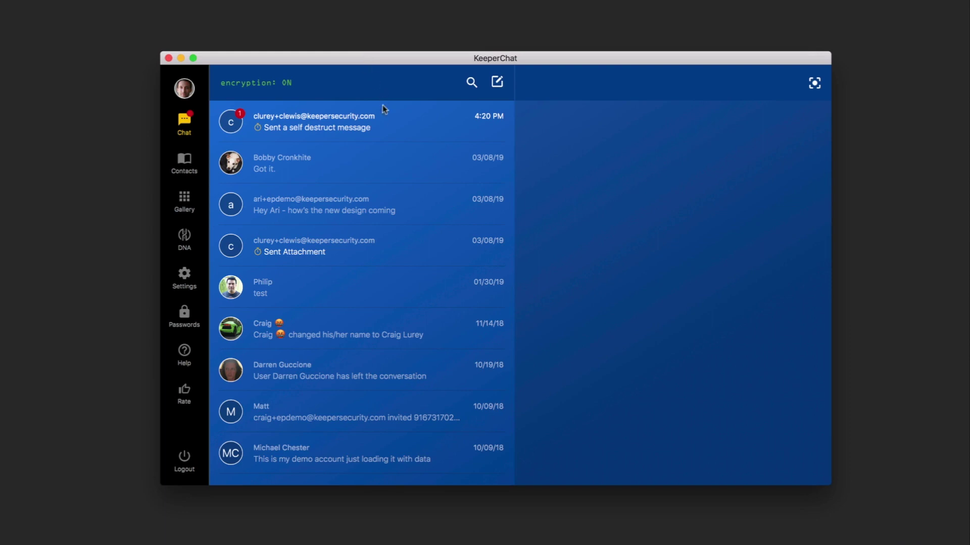
# Reveal the self-destructing message in the newest conversation and reply 'Got it.'.
pyautogui.click(383, 127)
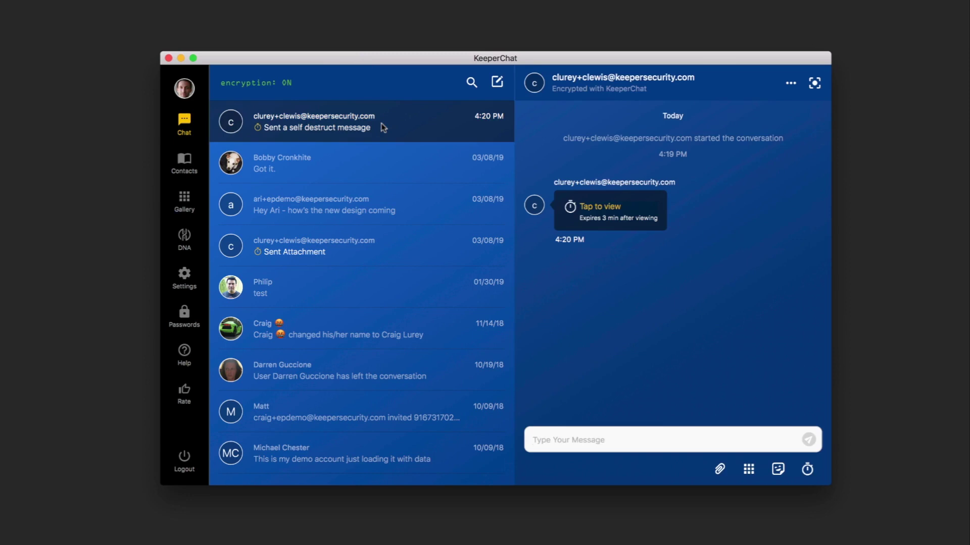
pyautogui.click(626, 208)
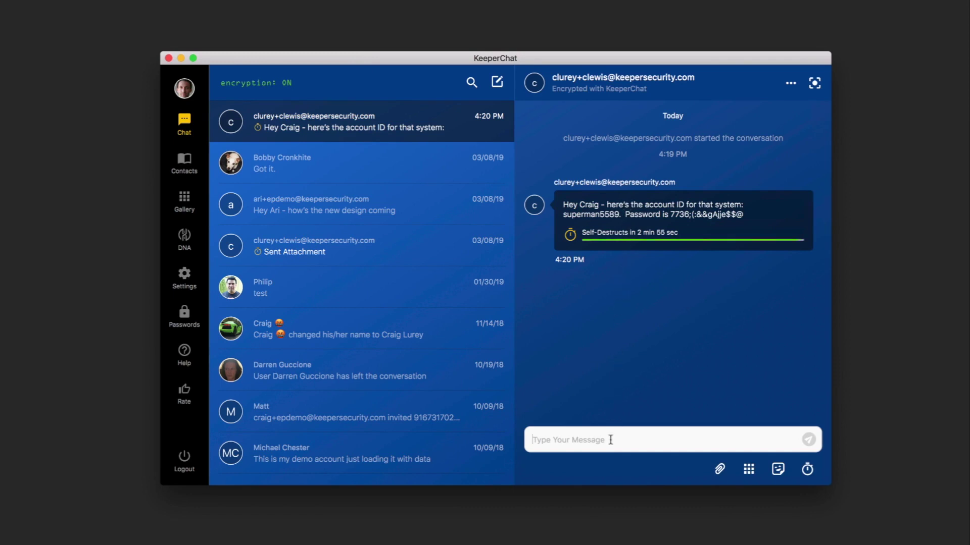
pyautogui.write('Got it.')
pyautogui.press('Return')
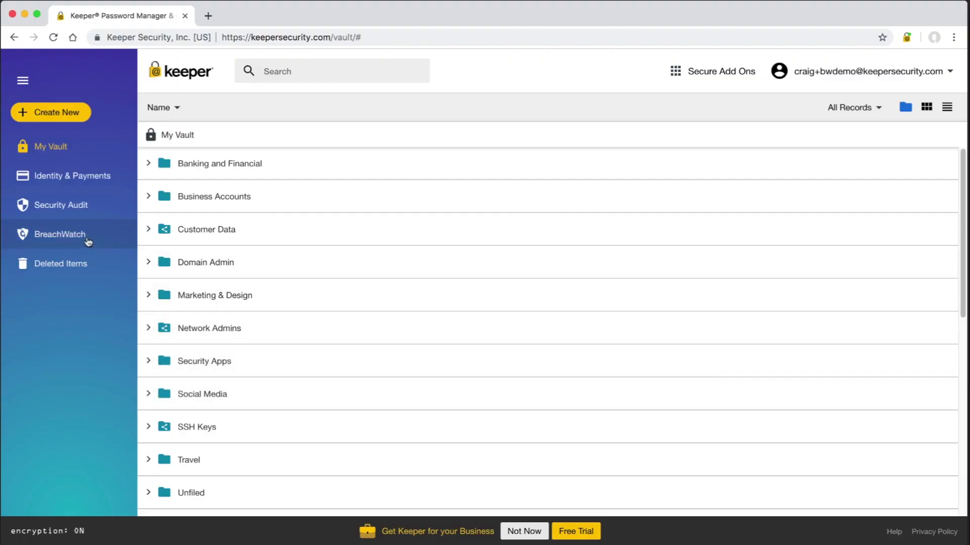
# Open the Bank of America record in BreachWatch and review, then dismiss, its Resolve instructions.
pyautogui.click(89, 242)
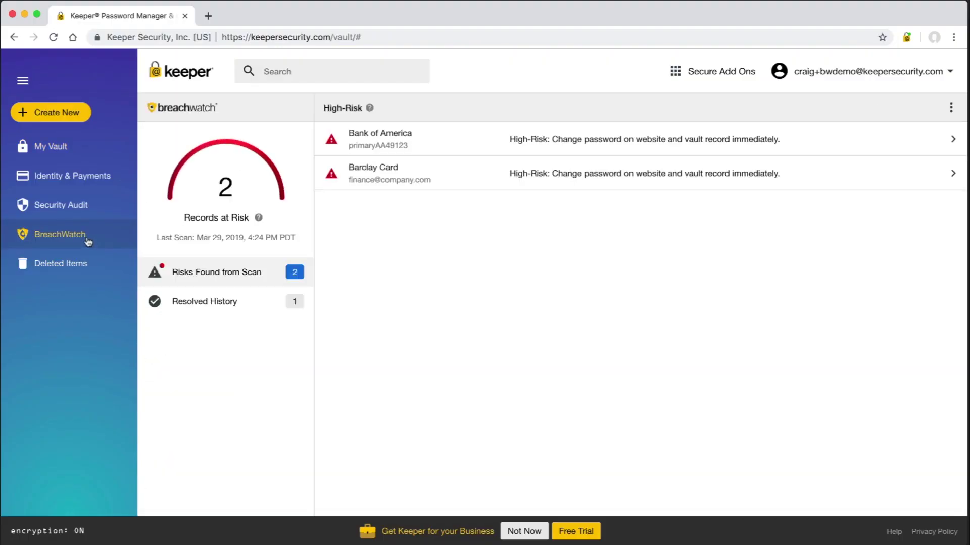
pyautogui.click(421, 148)
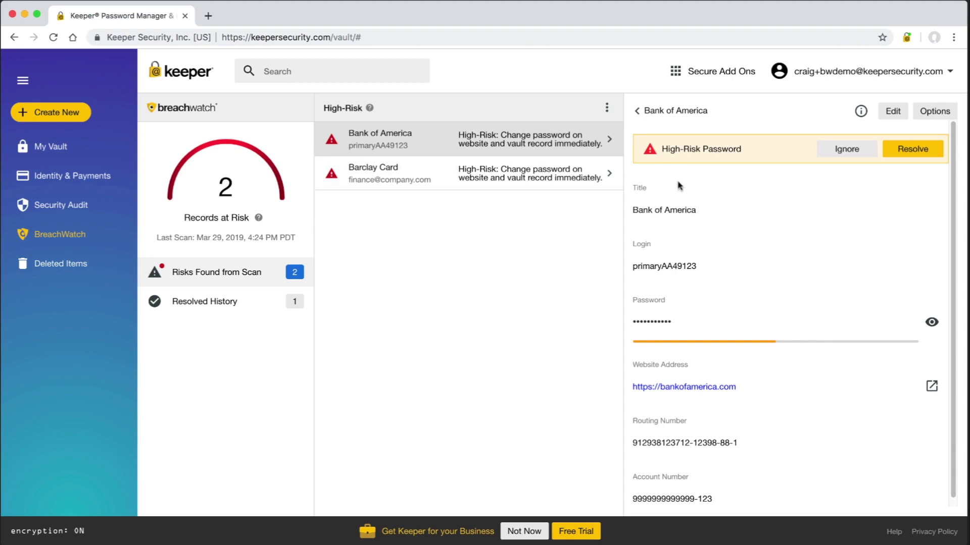
pyautogui.click(909, 151)
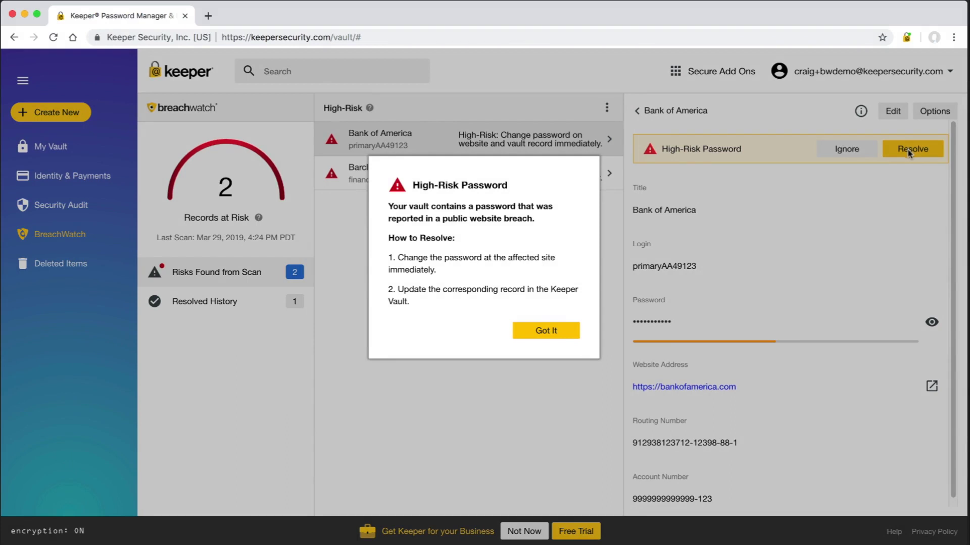
pyautogui.click(540, 330)
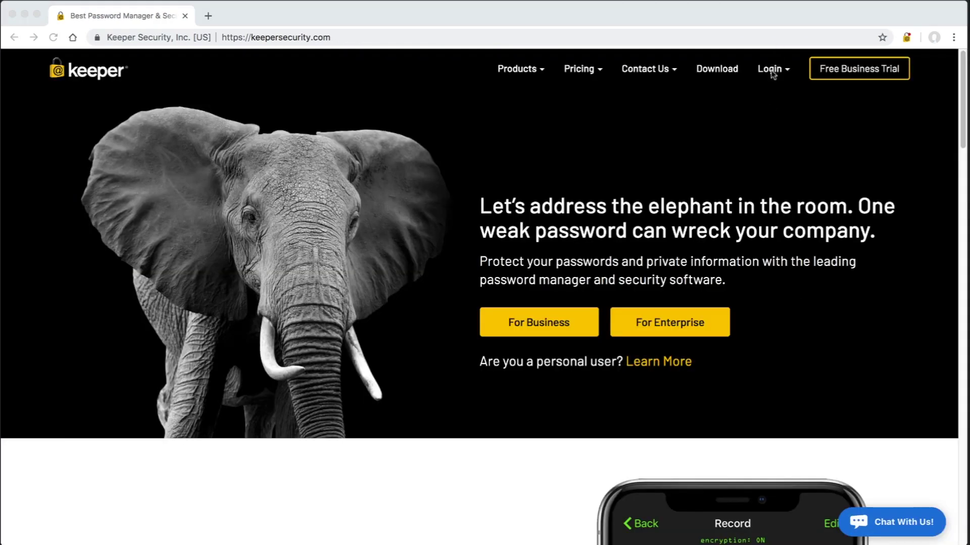
pyautogui.moveTo(770, 70)
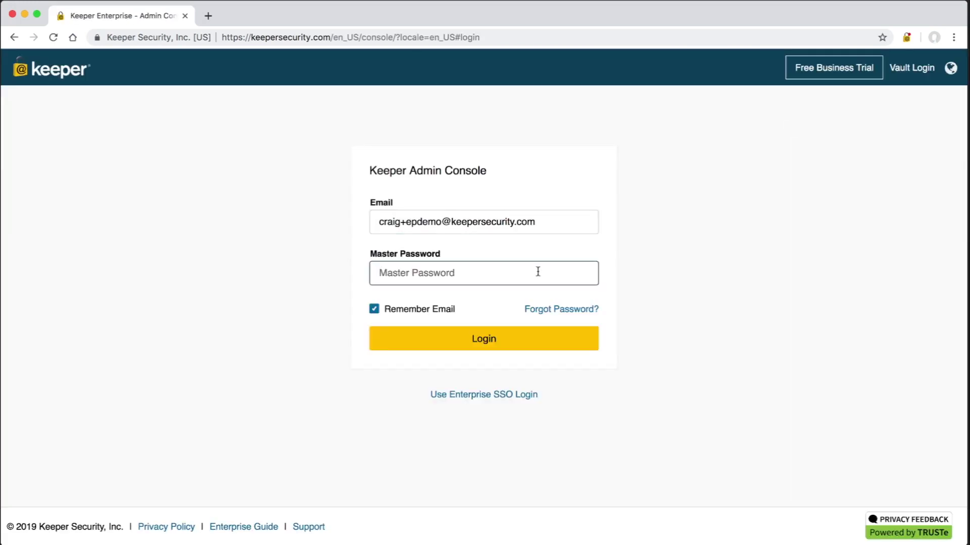
# Sign in to the Admin Console and add user 'Demo User' with their e-mail address.
pyautogui.write('•••••••••••••••')
pyautogui.press('Return')
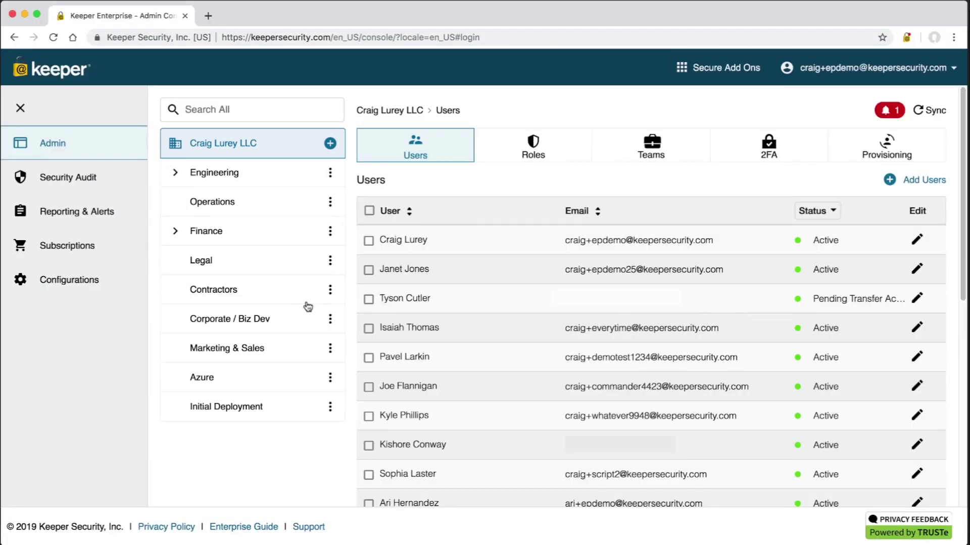
pyautogui.click(890, 180)
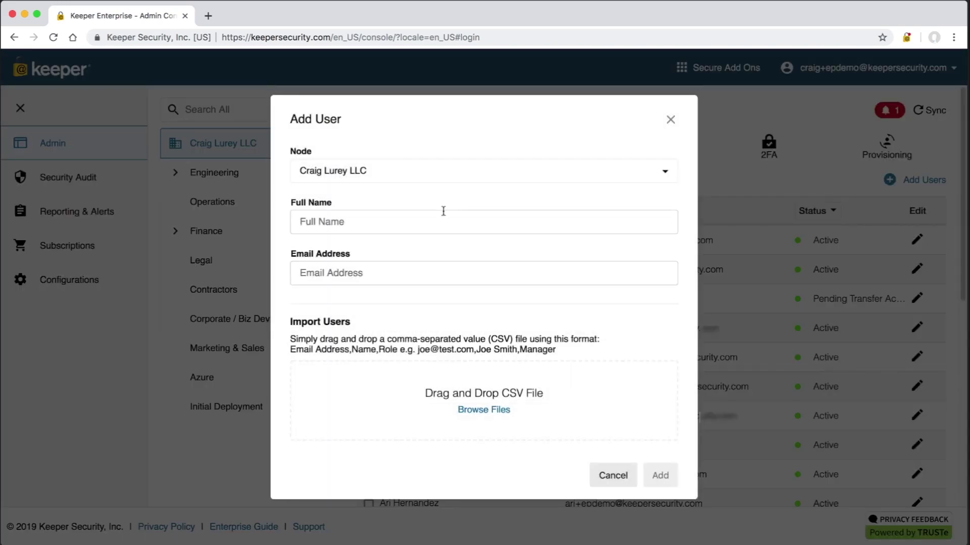
pyautogui.click(442, 221)
pyautogui.write('Demo User')
pyautogui.press('Tab')
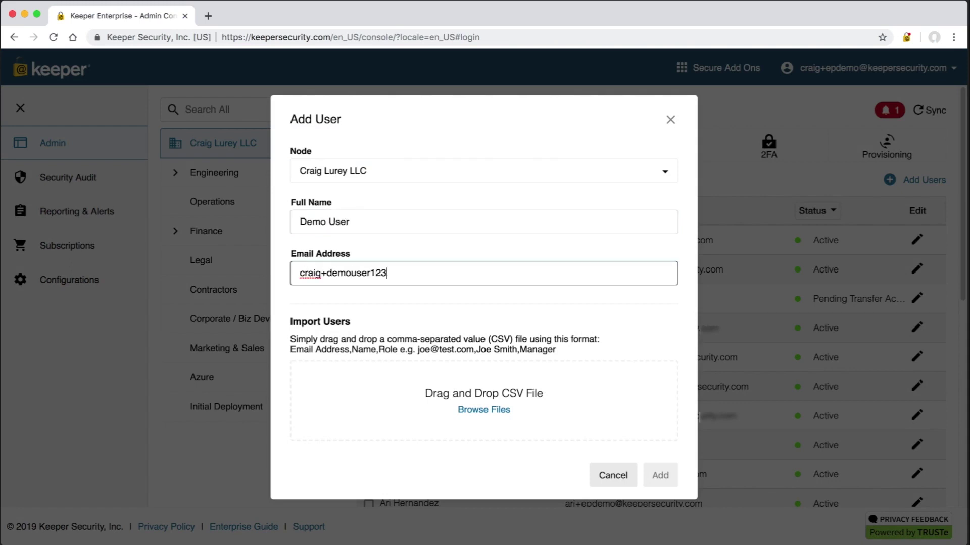
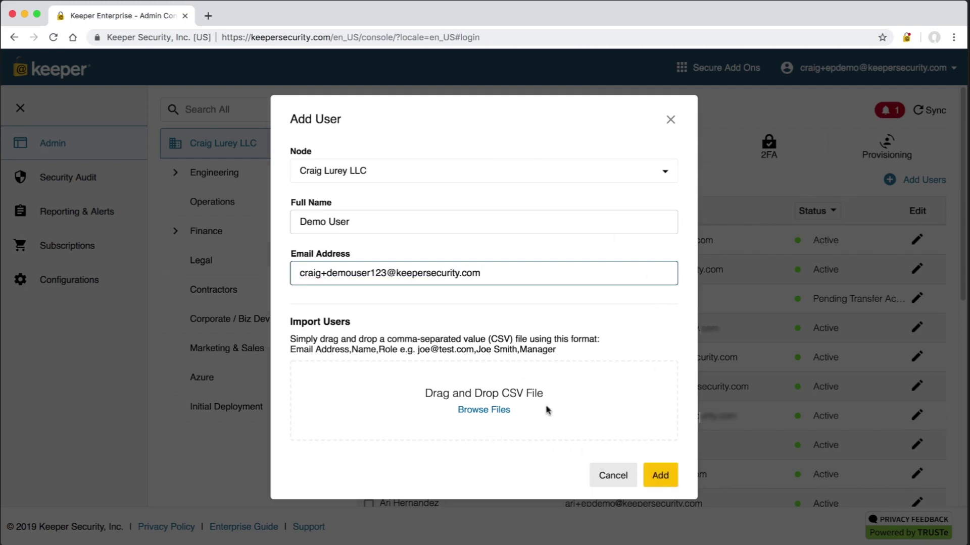
pyautogui.click(660, 474)
# Complete the invitation's Create Account form: master password, security question 'Something only I know', and answer.
pyautogui.press('super+Tab')
pyautogui.moveTo(523, 510); pyautogui.dragTo(522, 76)
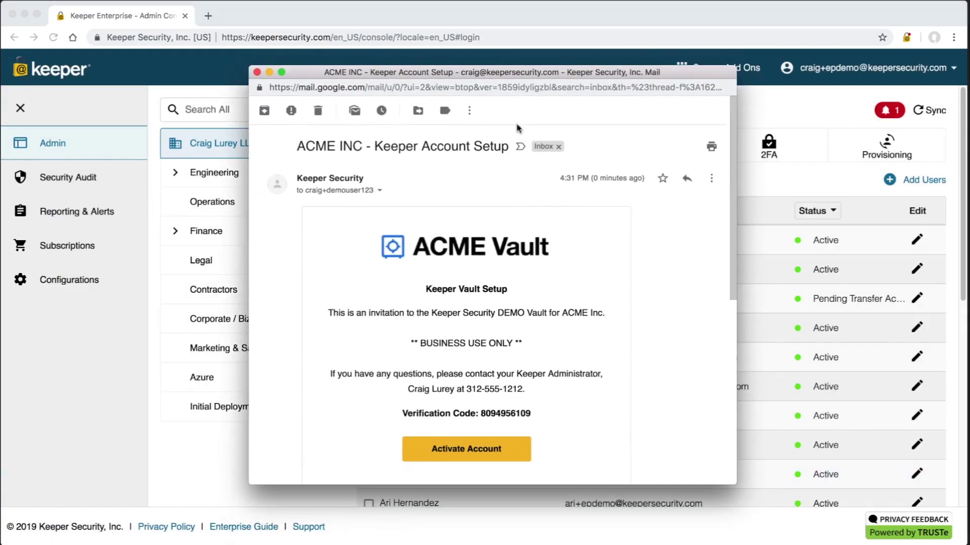
pyautogui.scroll(-4, 516, 196)
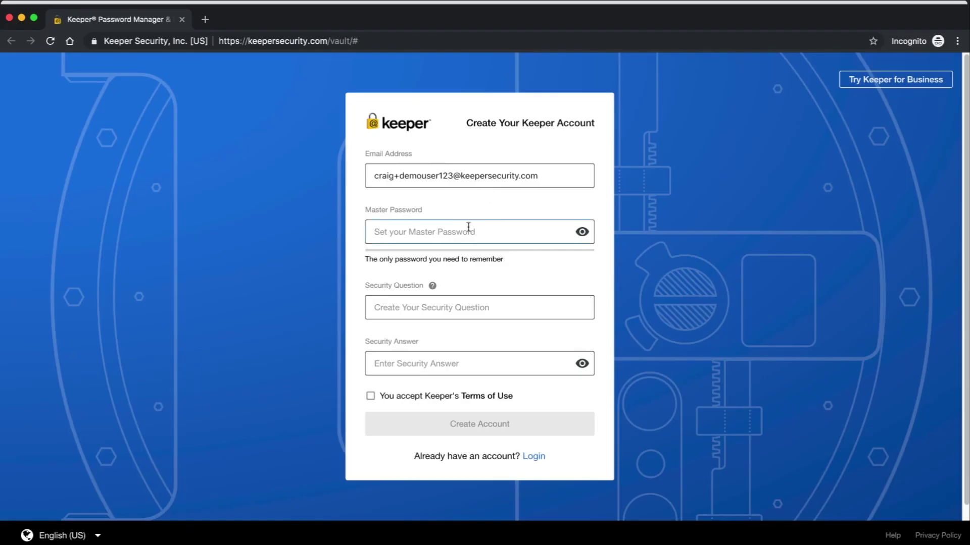
pyautogui.write('•••••••••••••••')
pyautogui.press('Tab')
pyautogui.write('Something only I know')
pyautogui.press('Tab')
pyautogui.write('•••••••••••••••••••••••••••')
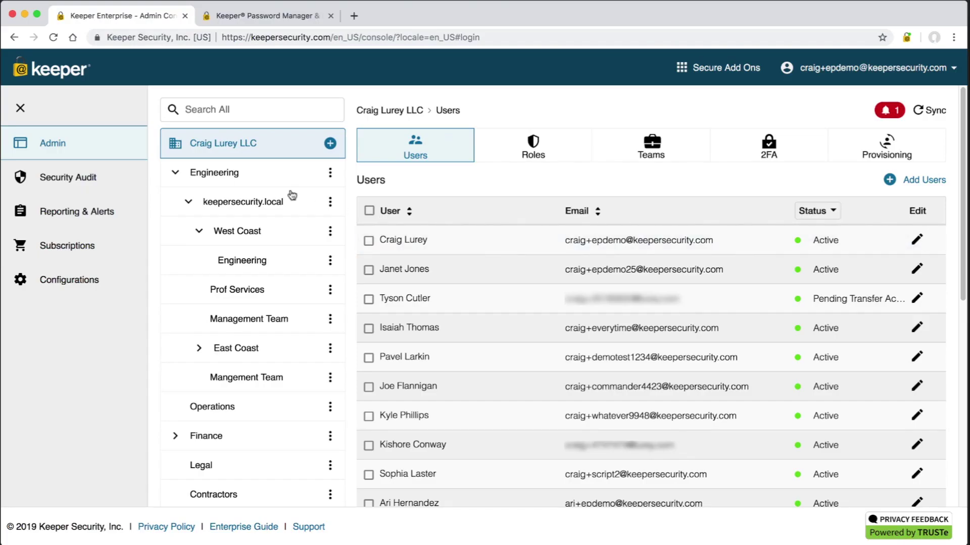
# Select the nested Engineering node under West Coast and view its Provisioning setup.
pyautogui.click(247, 264)
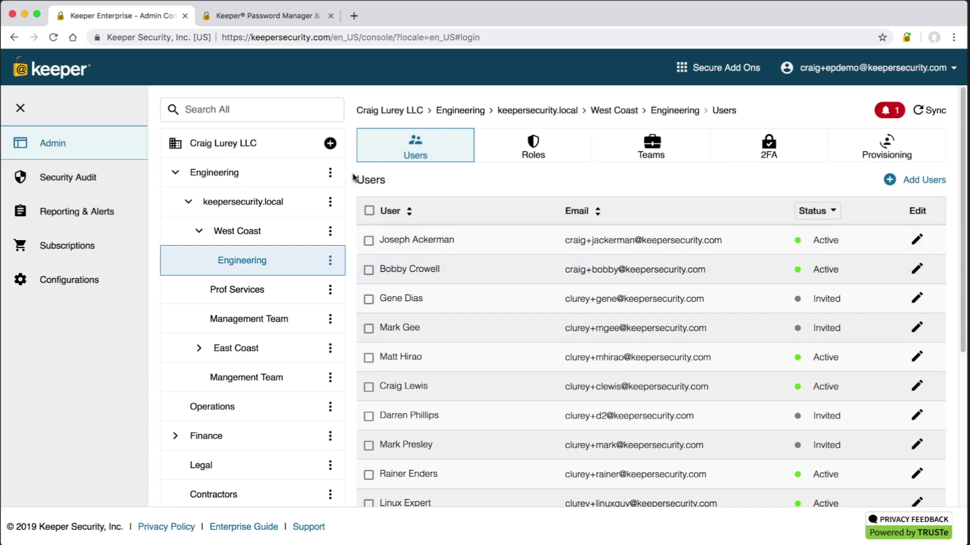
pyautogui.click(855, 152)
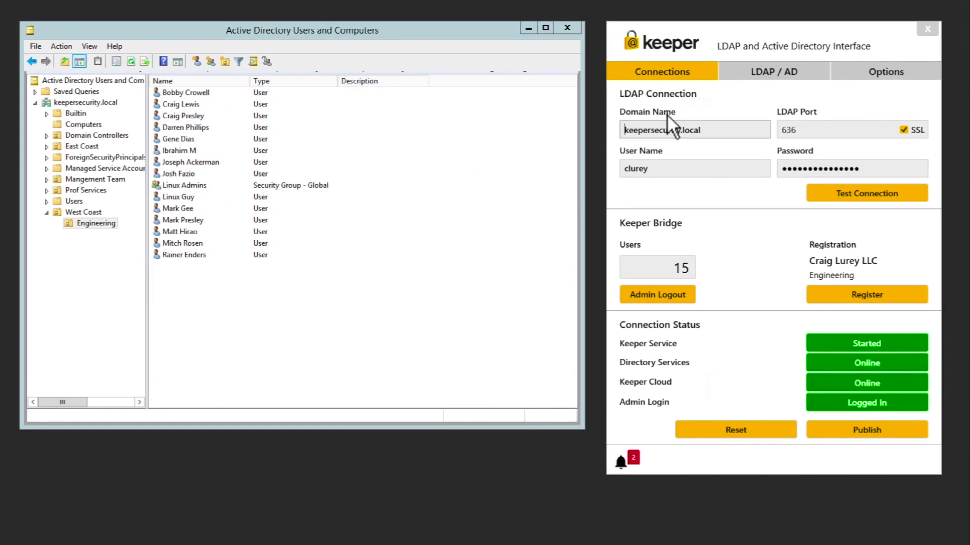
# In Keeper Bridge, review the LDAP node, team and user filters, connections, then service options.
pyautogui.click(778, 68)
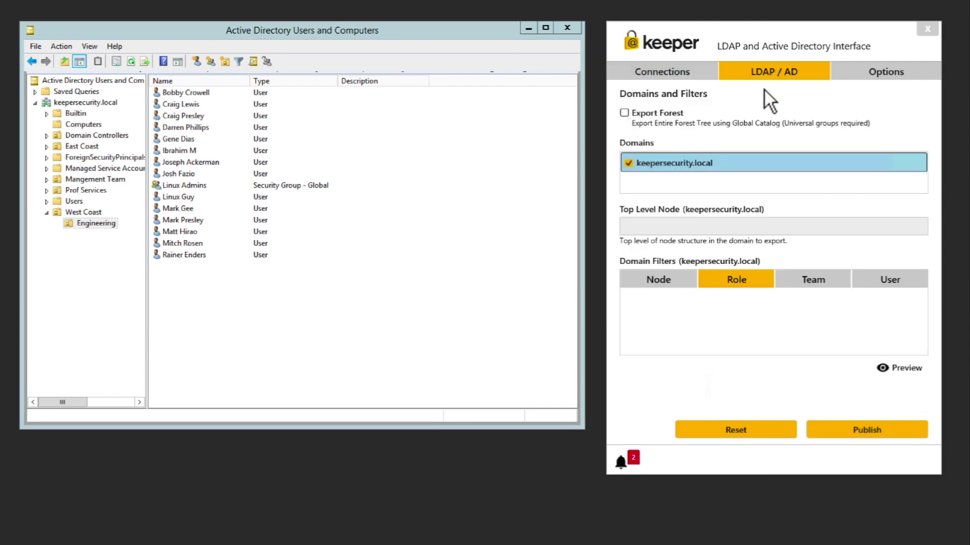
pyautogui.click(681, 277)
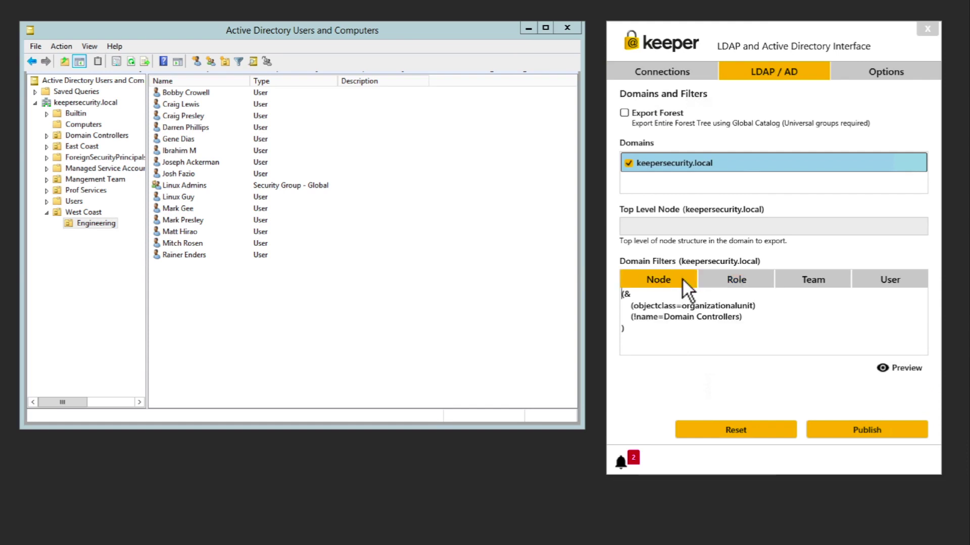
pyautogui.click(801, 277)
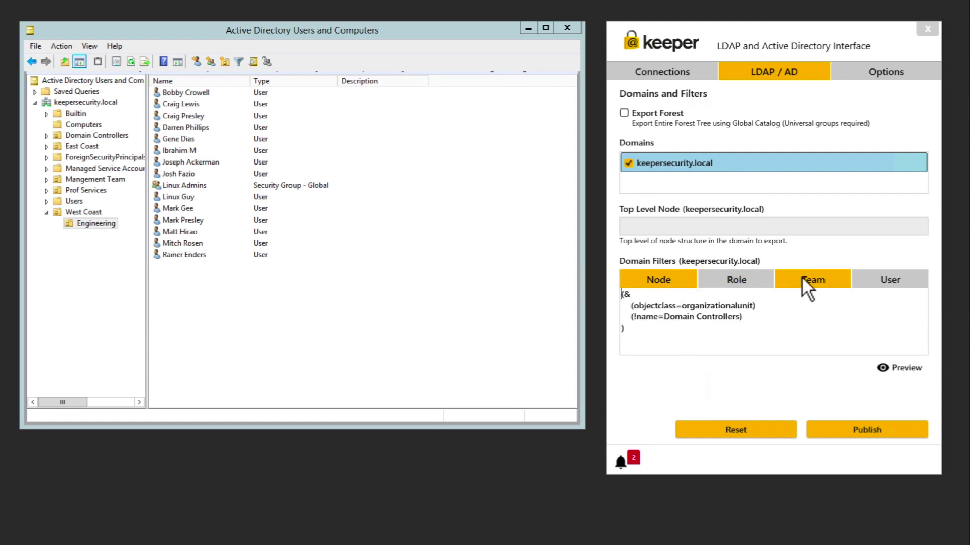
pyautogui.click(889, 278)
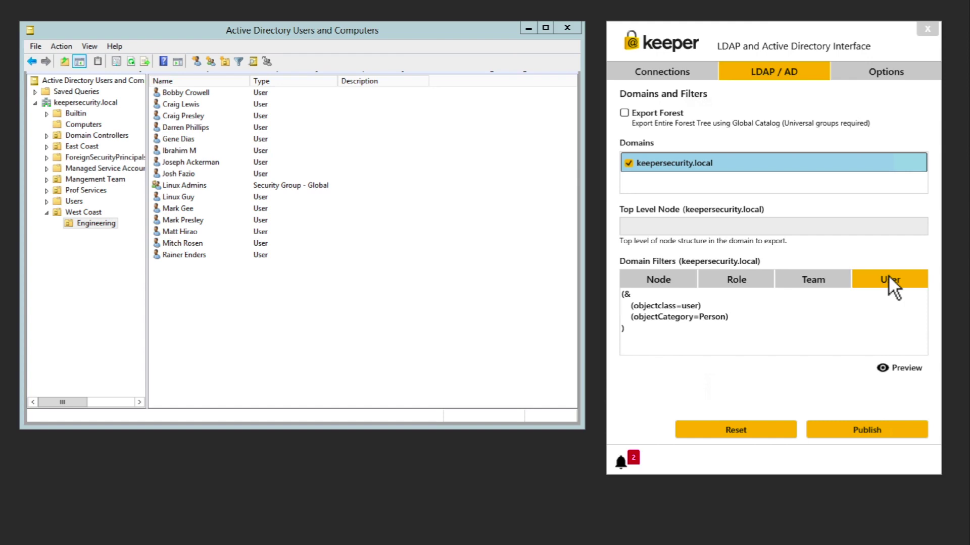
pyautogui.click(661, 71)
pyautogui.click(875, 69)
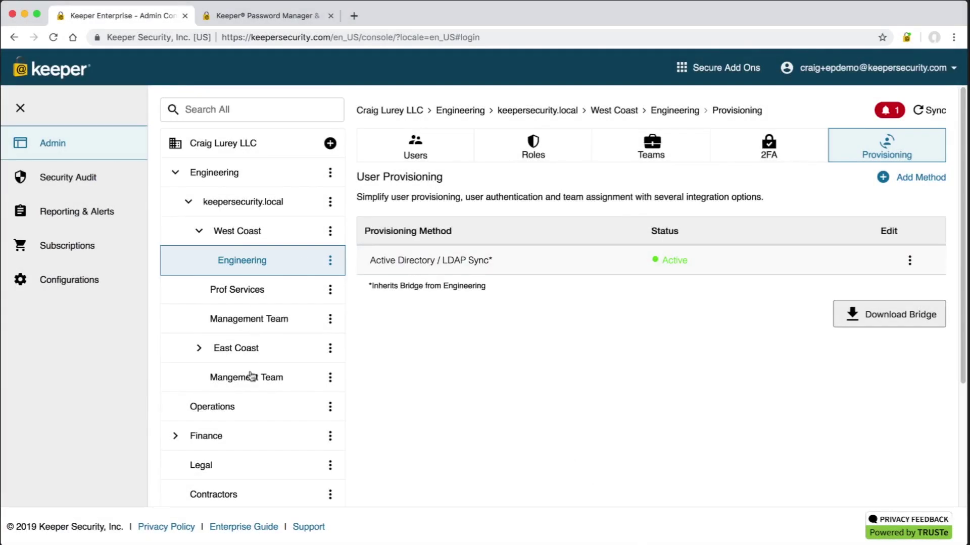
# Show the Operations node's SAML 2.0 provisioning and enter the Okta account username.
pyautogui.click(245, 411)
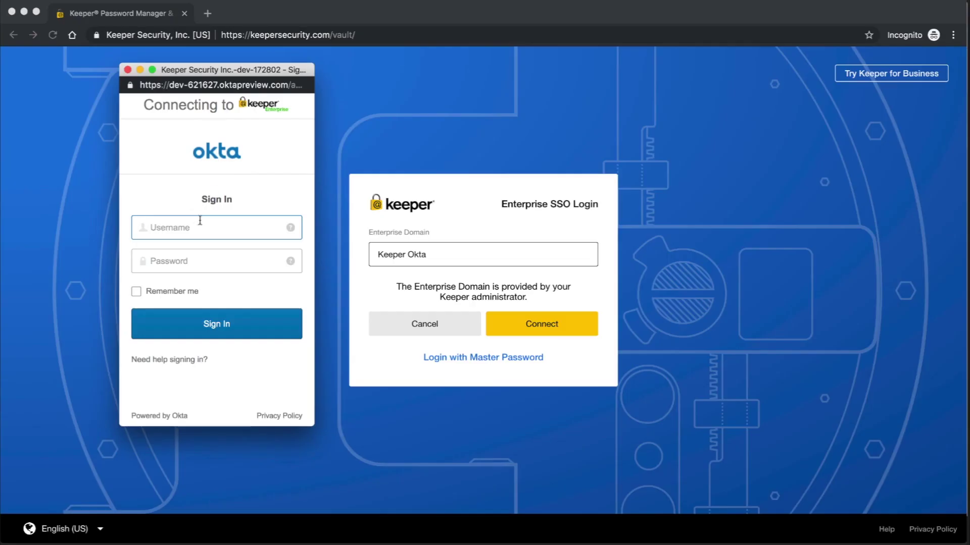
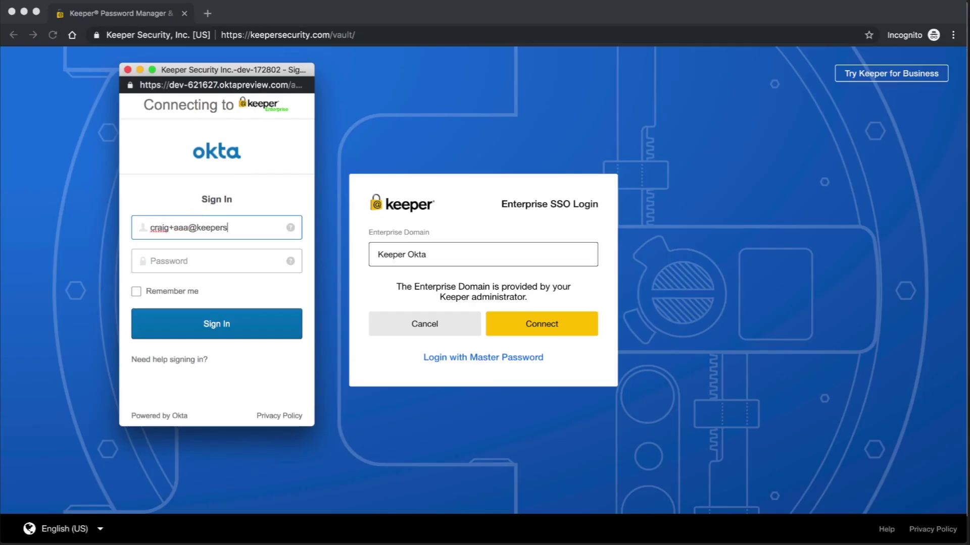
# Enter the Okta account password and sign in through Keeper Okta SSO.
pyautogui.press('Tab')
pyautogui.write('••••••••••••••')
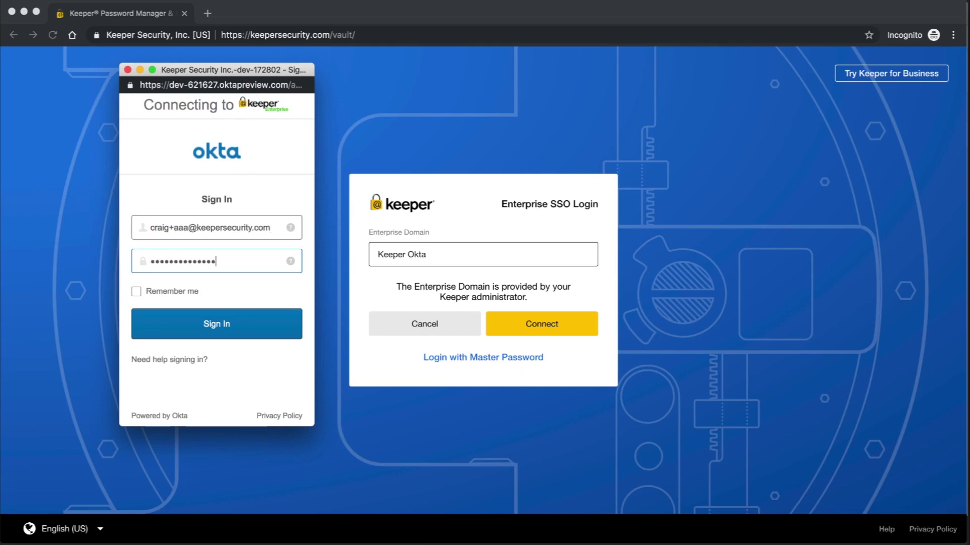
pyautogui.write('•')
pyautogui.click(198, 319)
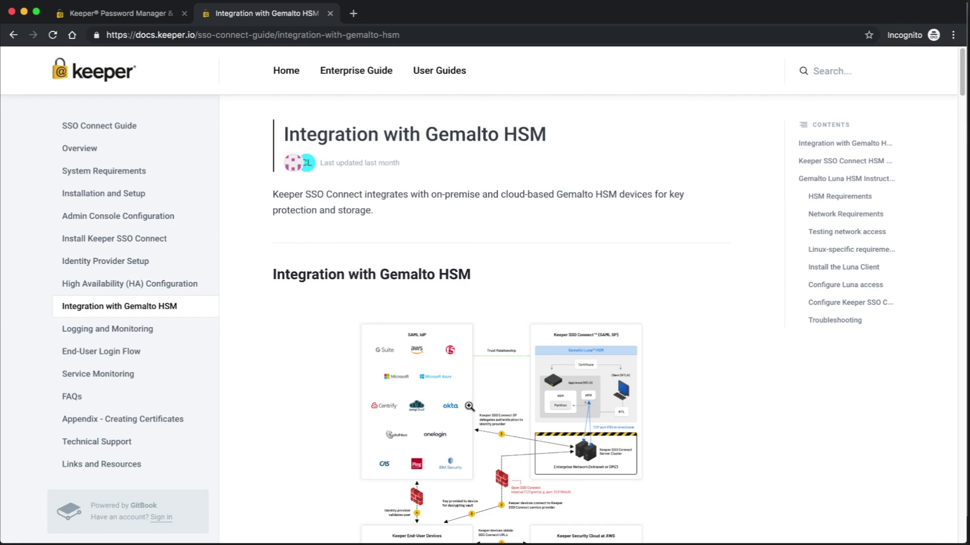
# Zoom into the Keeper SSO Connect architecture diagram on the Gemalto HSM page.
pyautogui.click(469, 407)
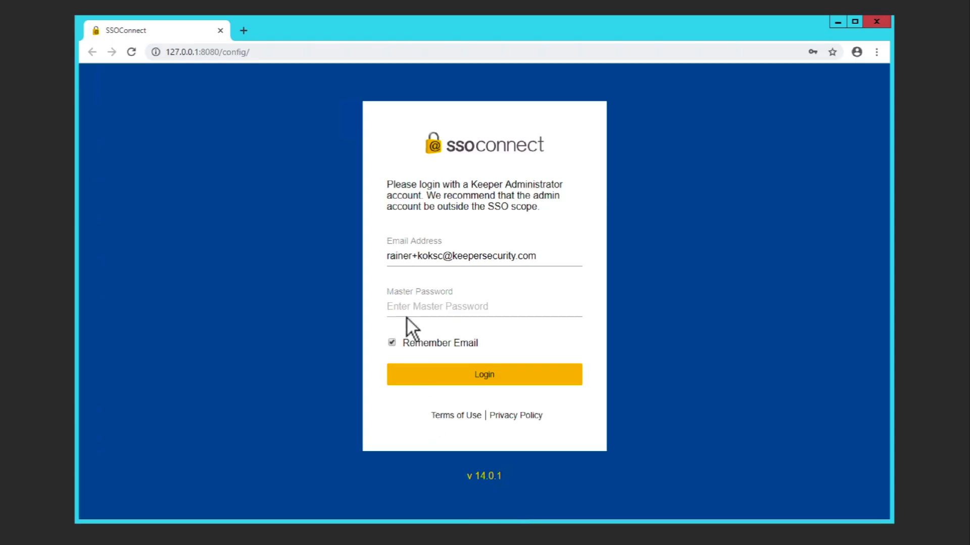
# Log into SSO Connect v14.0.1 with the administrator master password and show its Configuration page.
pyautogui.click(412, 308)
pyautogui.write('••••••••••••')
pyautogui.press('Return')
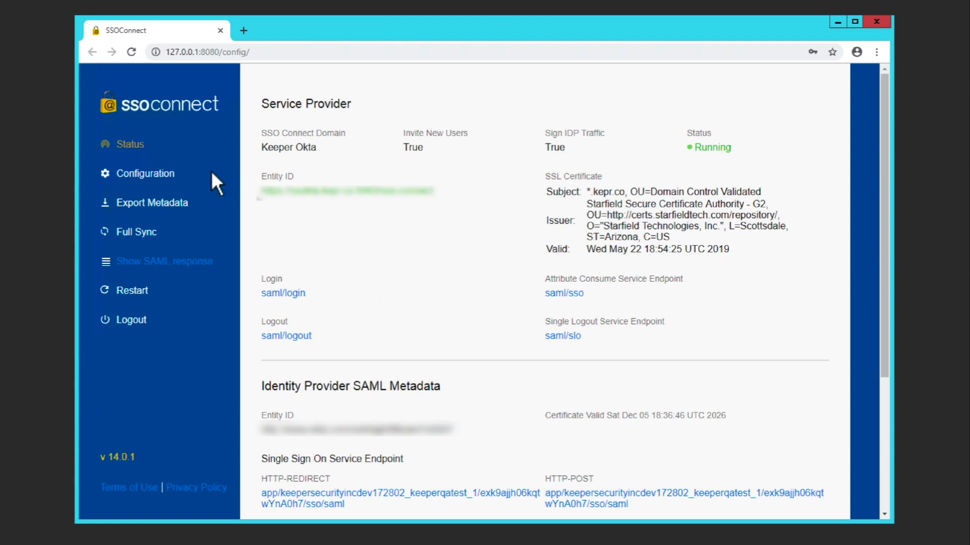
pyautogui.click(178, 184)
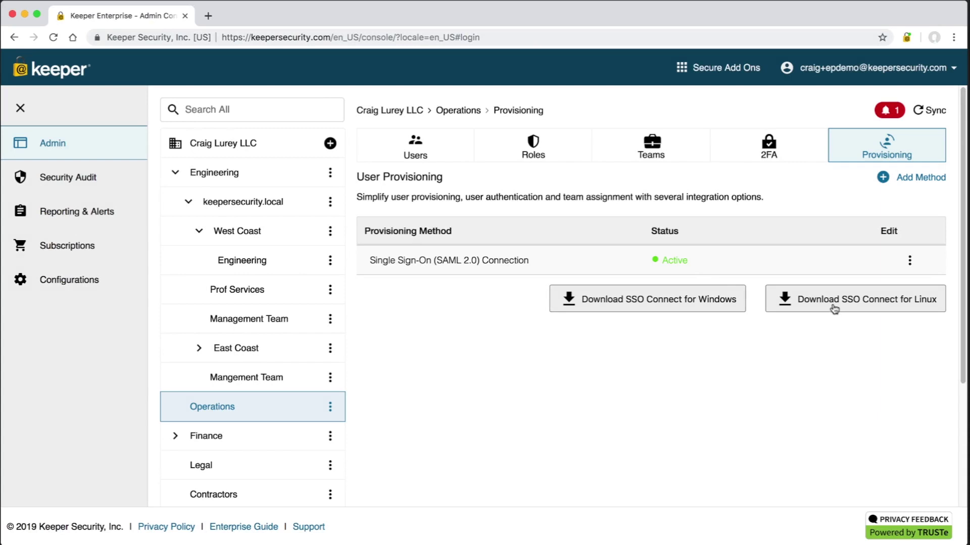
# Edit the Operations node's SAML 2.0 connection, keeping Just-In-Time provisioning enabled, and save.
pyautogui.click(909, 261)
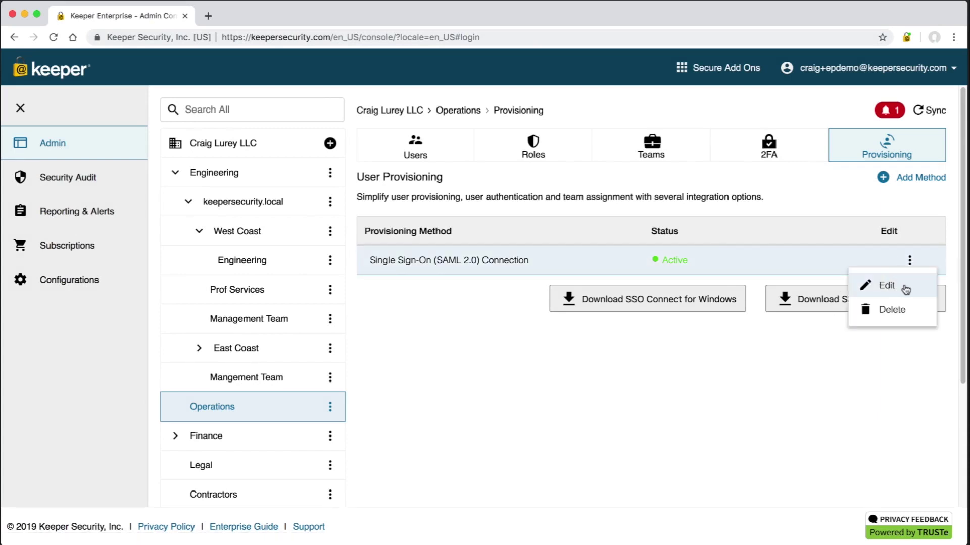
pyautogui.click(905, 285)
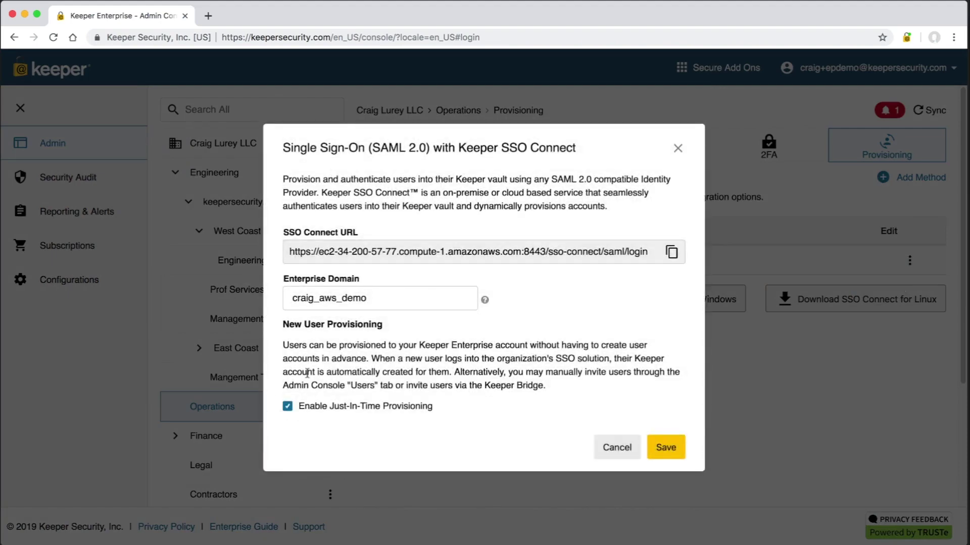
pyautogui.click(662, 448)
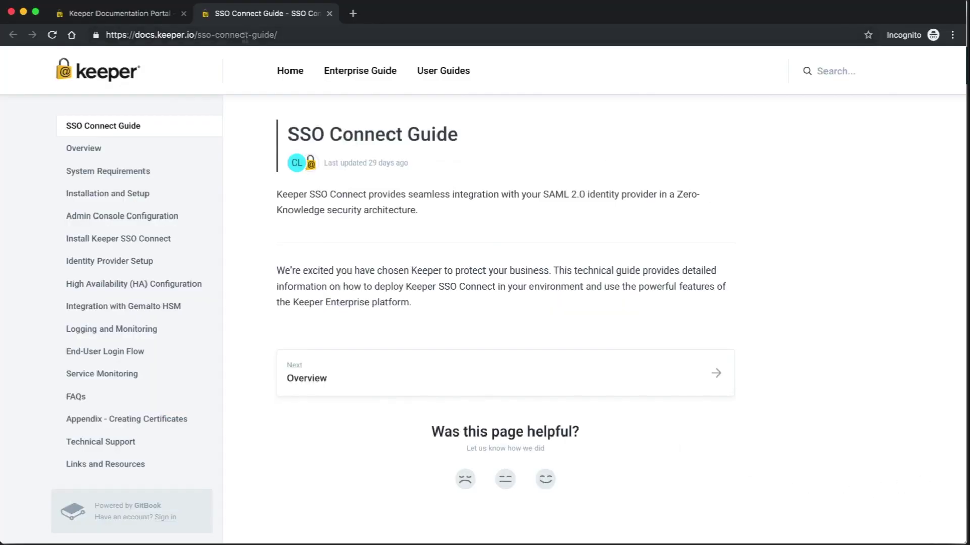
pyautogui.click(266, 35)
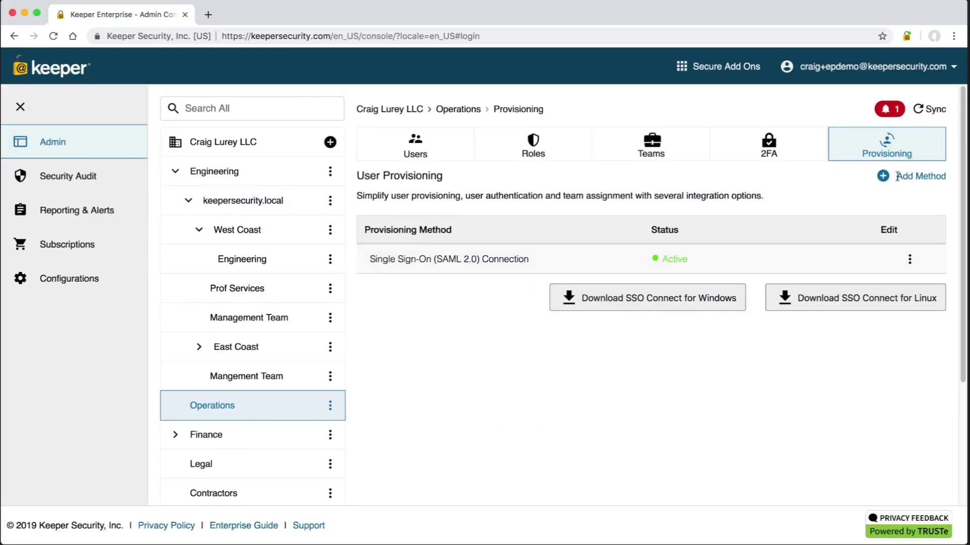
# In Add Provisioning Method, compare AD/LDAP Sync, SAML 2.0, SCIM, Email Auto-Provisioning and Command Line options.
pyautogui.click(895, 179)
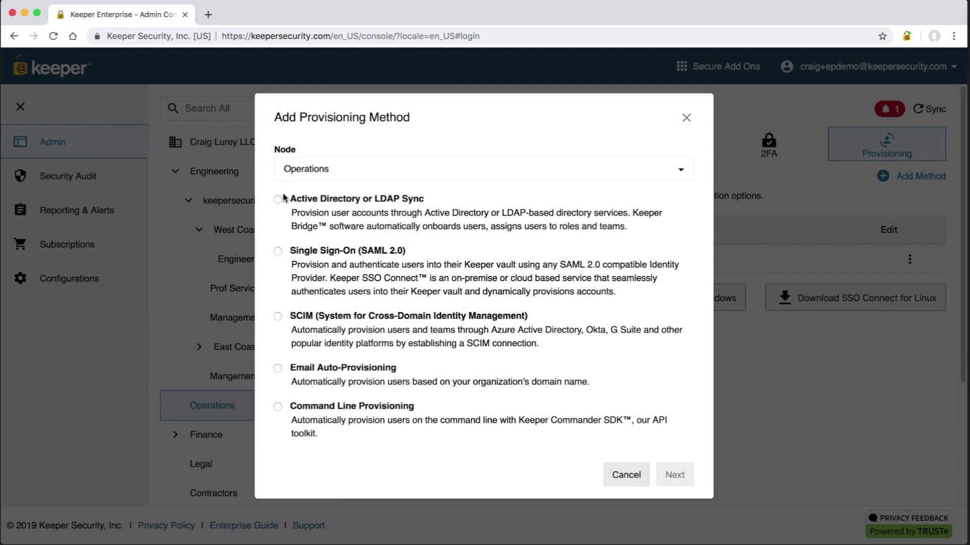
pyautogui.click(279, 199)
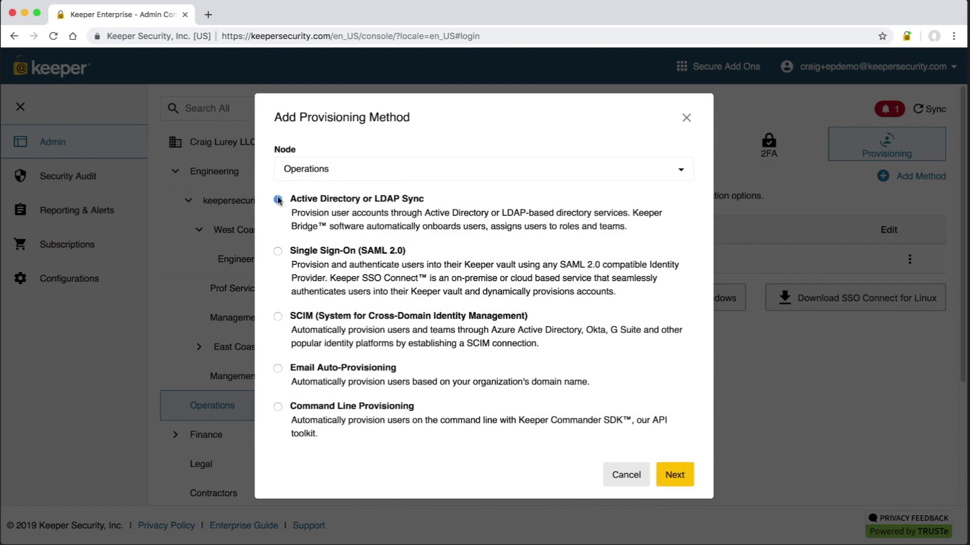
pyautogui.click(278, 251)
pyautogui.click(278, 318)
pyautogui.click(277, 369)
pyautogui.click(277, 409)
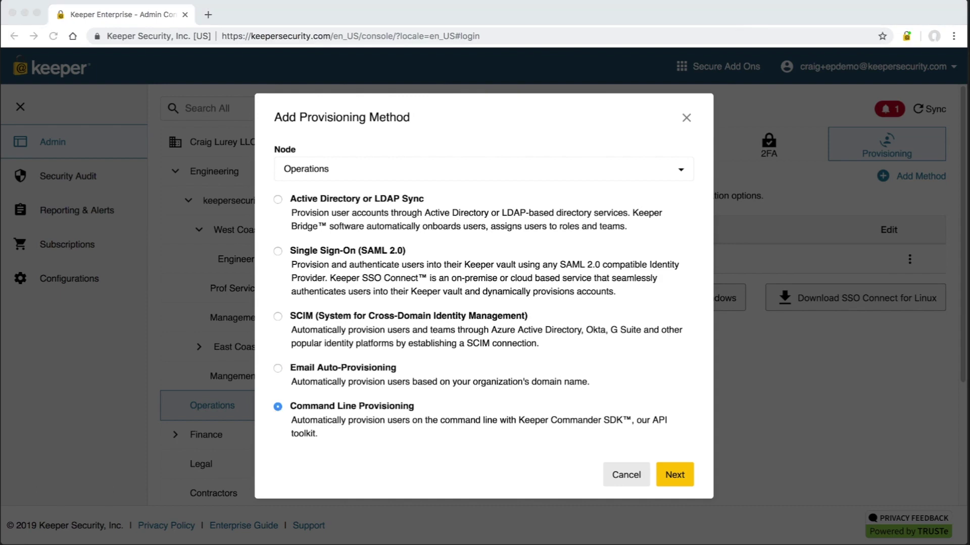
pyautogui.click(277, 317)
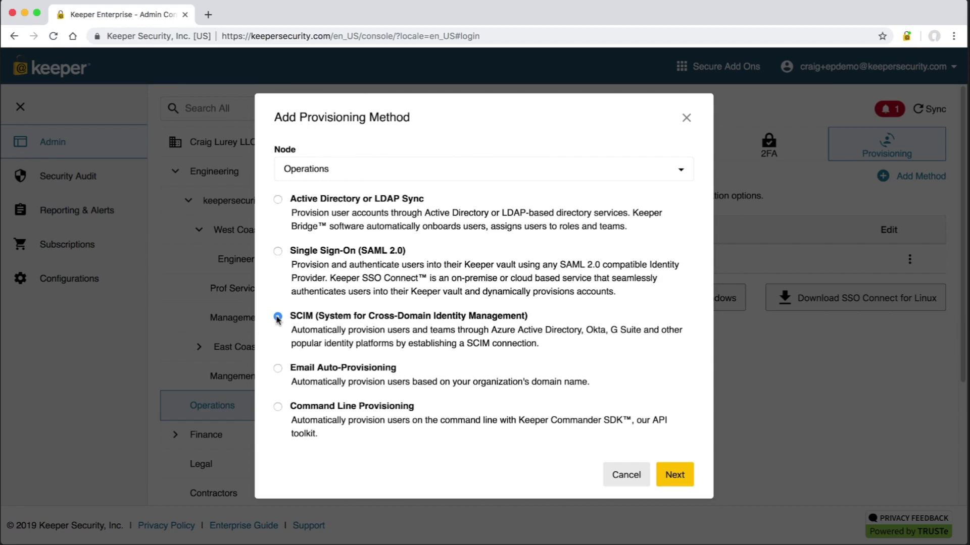
pyautogui.click(277, 369)
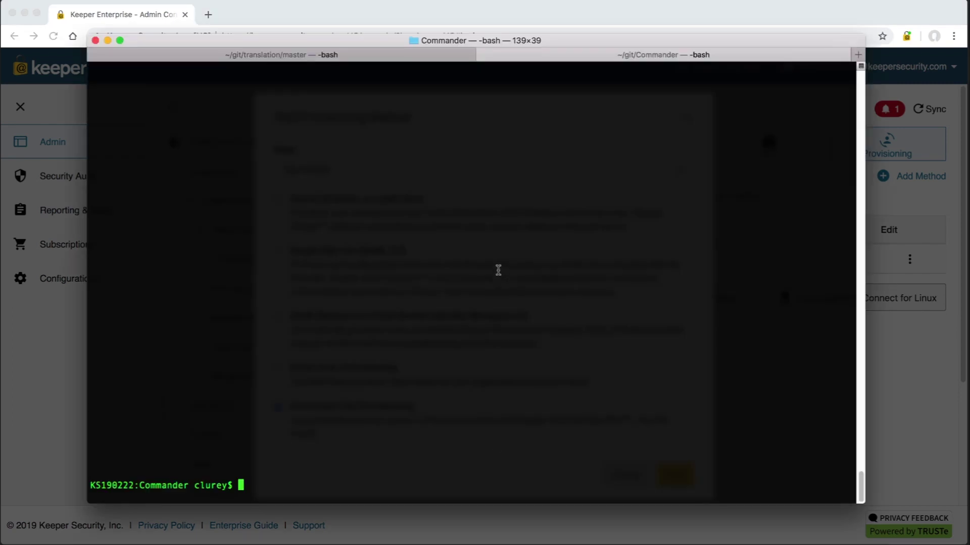
# Launch keeper shell and log in with the account password.
pyautogui.write('keeper shell')
pyautogui.press('Return')
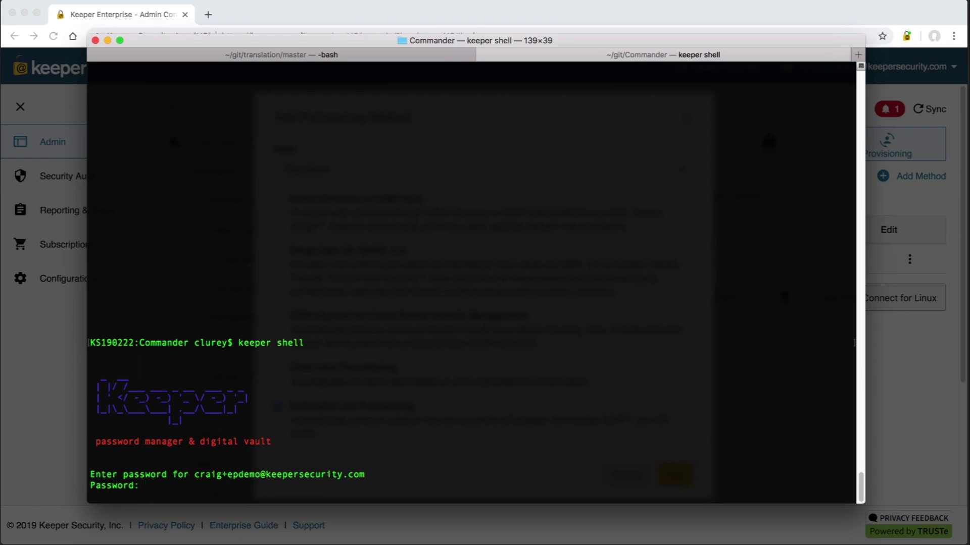
pyautogui.press('Return')
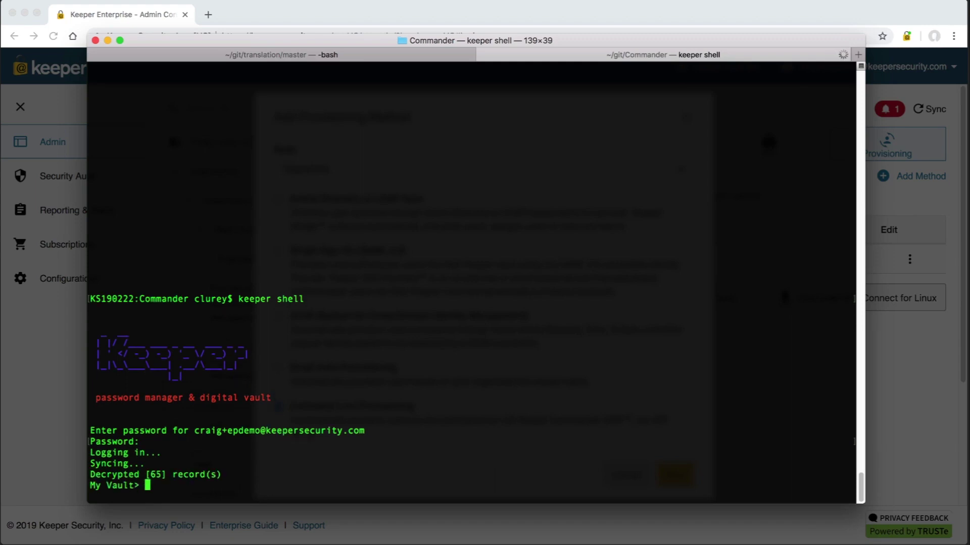
# List the Commander commands with ? and show the enterprise tree with ei.
pyautogui.write('?')
pyautogui.press('Return')
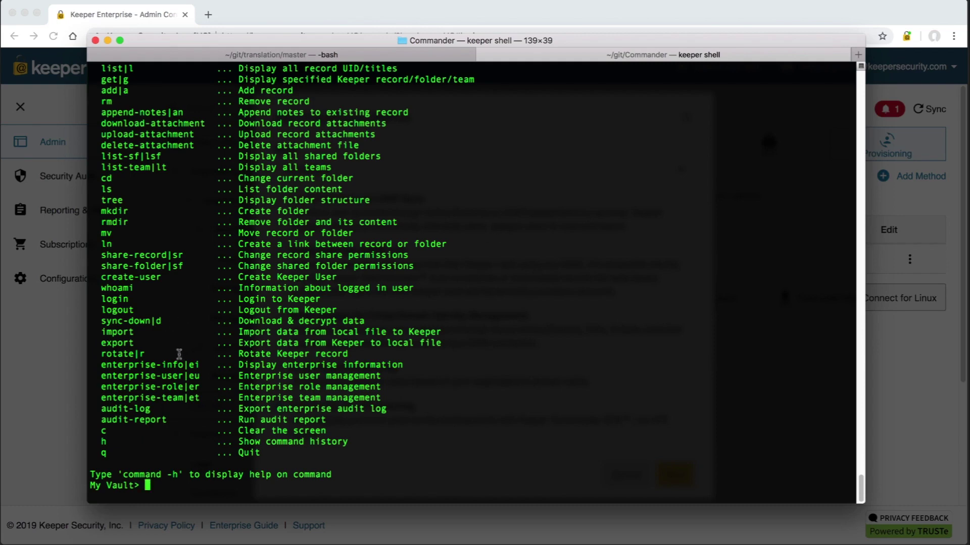
pyautogui.write('ei')
pyautogui.press('Return')
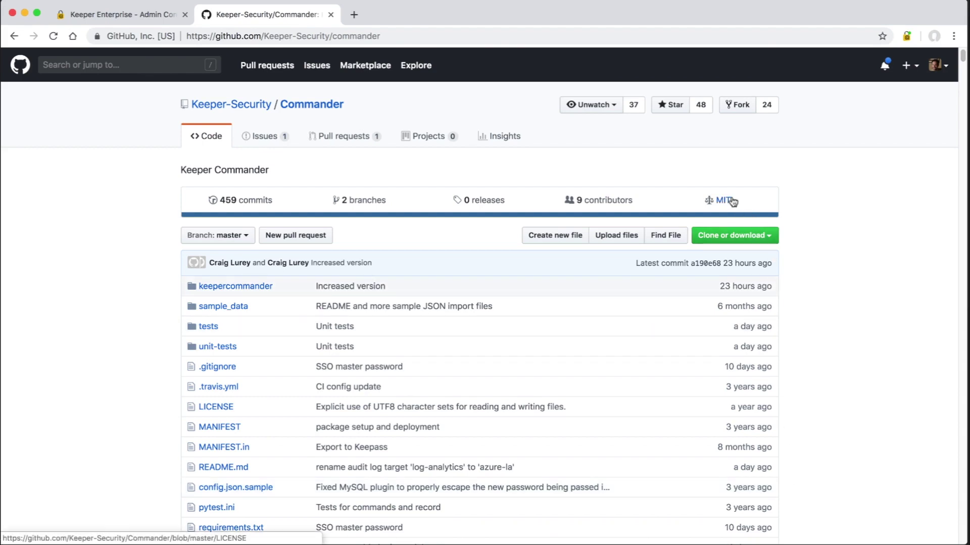
# Close the Commander GitHub page and open the Engineering node's Engineering Manager role.
pyautogui.press('super+w')
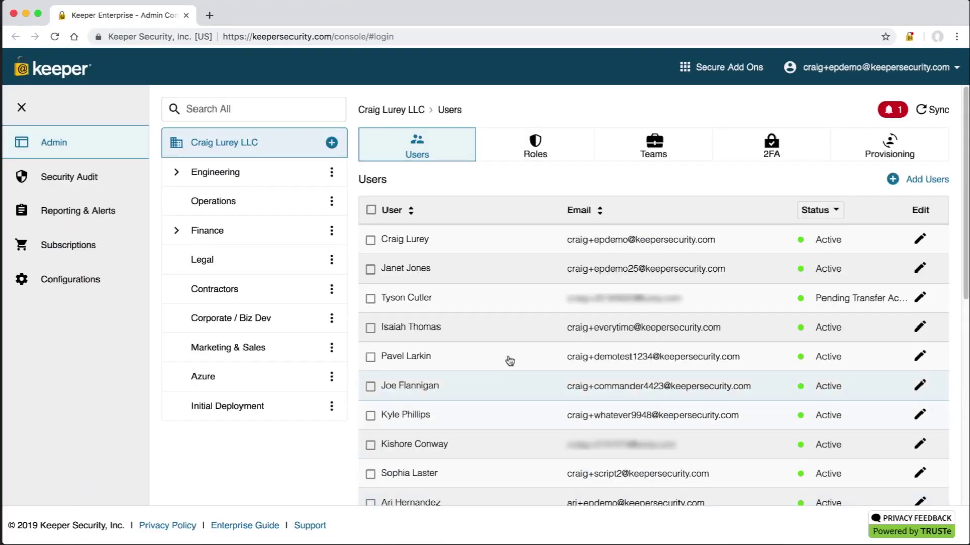
pyautogui.click(305, 178)
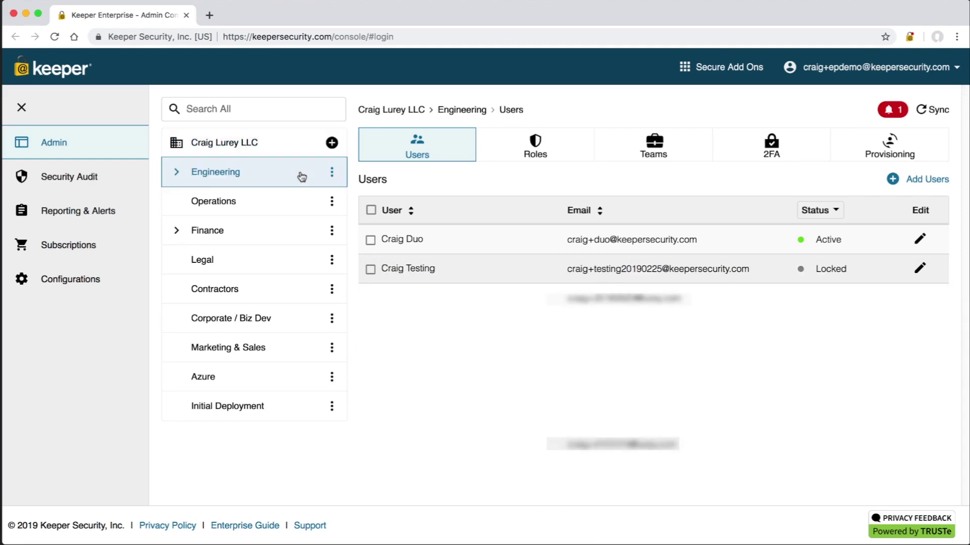
pyautogui.click(544, 157)
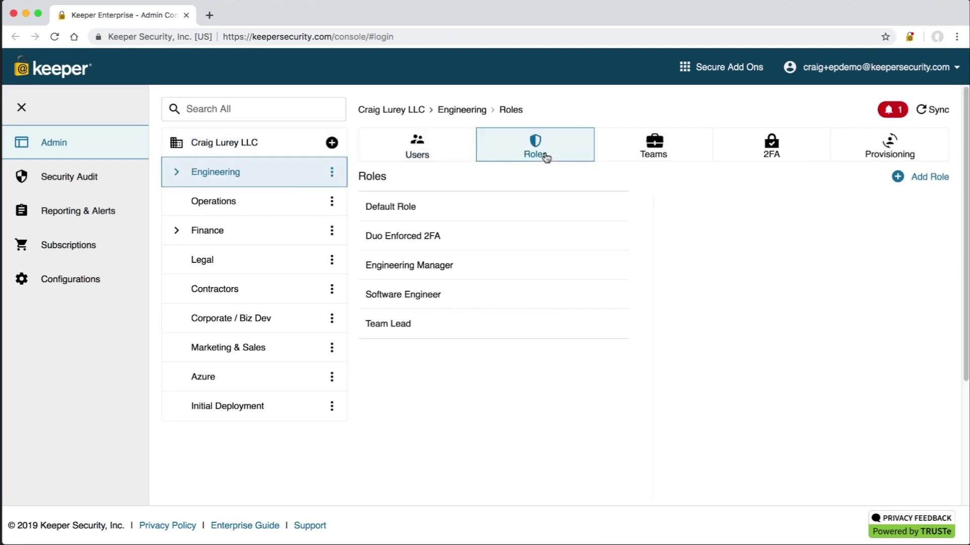
pyautogui.click(486, 268)
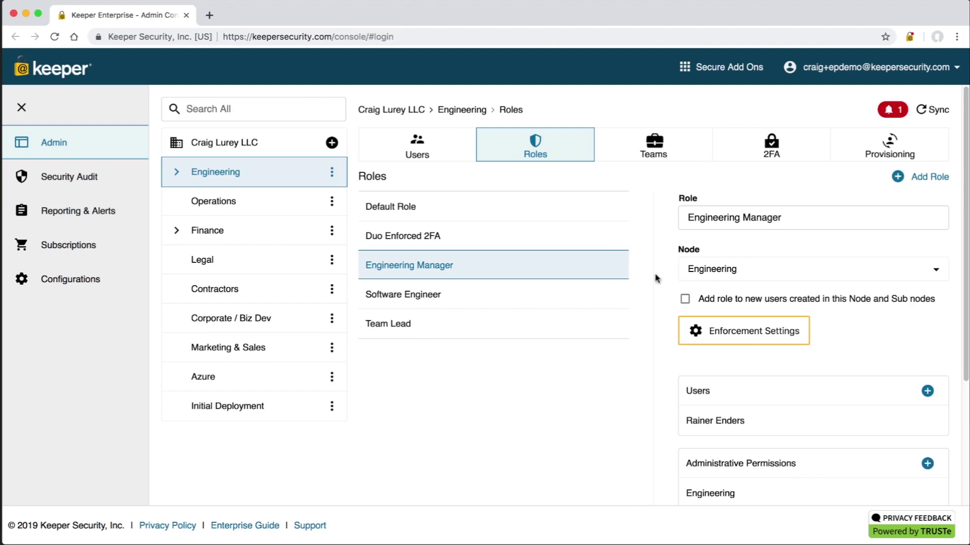
# Review the role's seven admin rights over Engineering, with Cascade Node Permissions off.
pyautogui.scroll(-3, 684, 288)
pyautogui.scroll(-2, 791, 309)
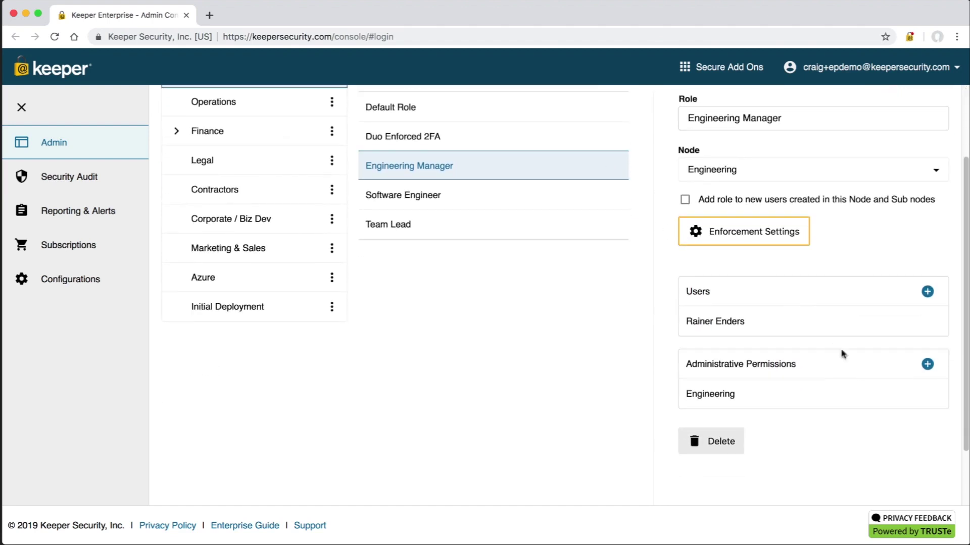
pyautogui.moveTo(909, 392)
pyautogui.click(914, 394)
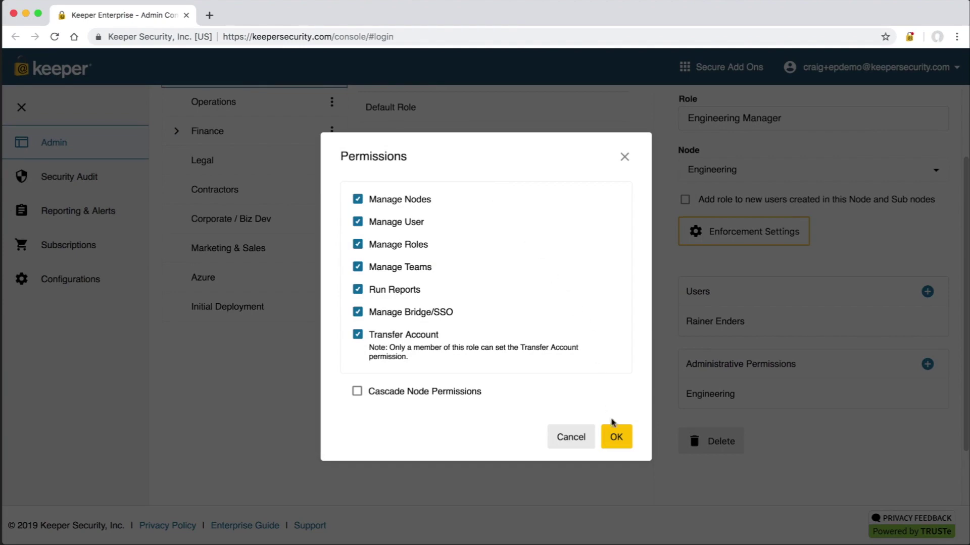
pyautogui.click(612, 429)
pyautogui.scroll(3, 611, 426)
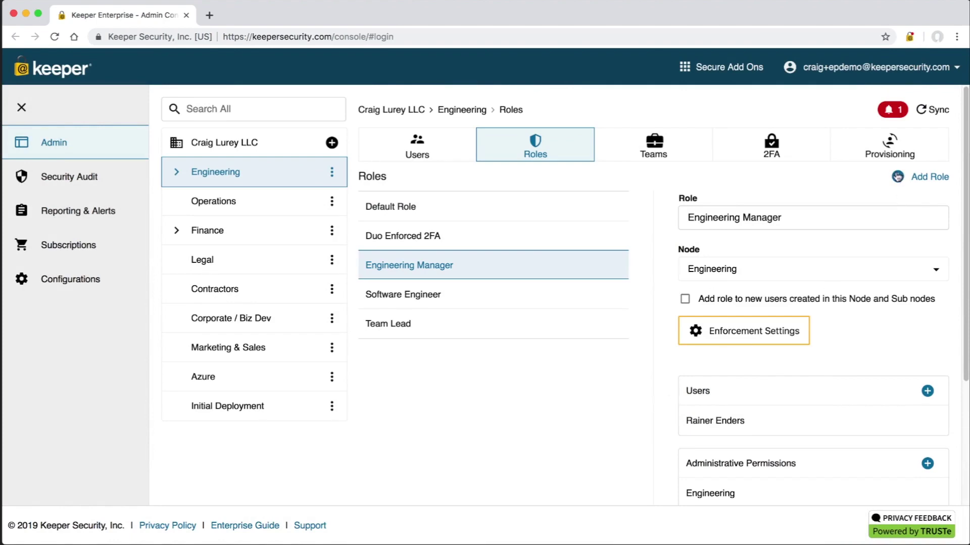
# Create a new role named 'Web Developer'.
pyautogui.click(898, 177)
pyautogui.click(488, 321)
pyautogui.write('Web Developer')
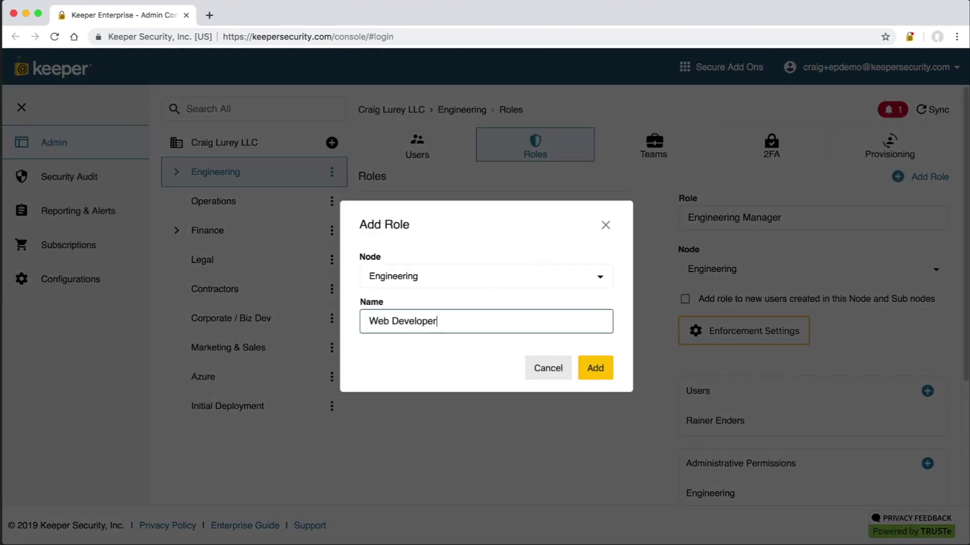
pyautogui.press('Return')
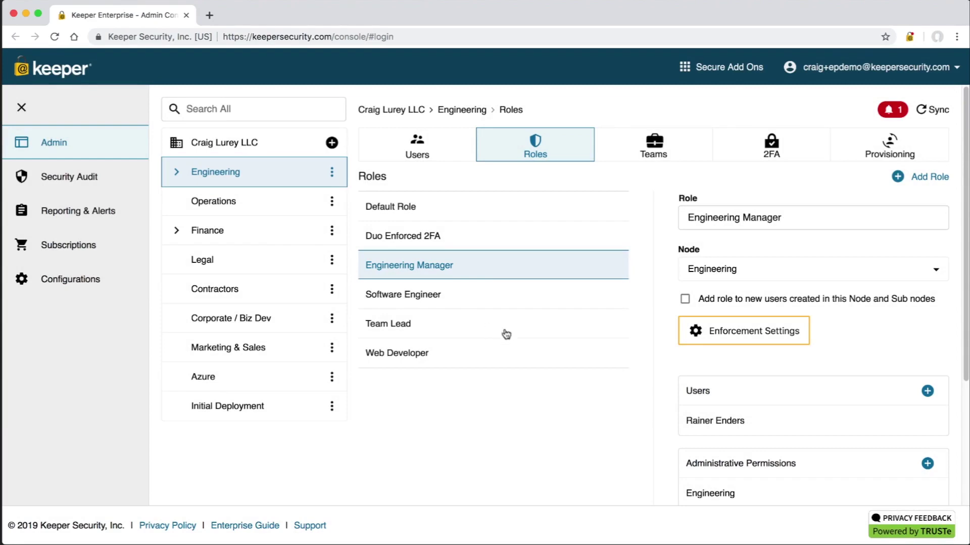
# Set Web Developer's master password minimums: length 10, 2 digits, 3 special, 3 uppercase, 2 lowercase.
pyautogui.click(504, 352)
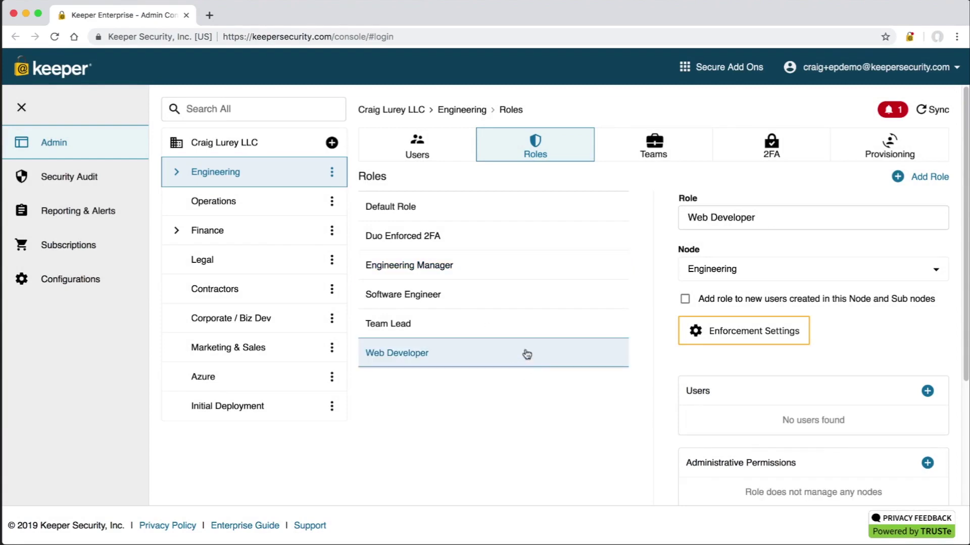
pyautogui.click(695, 330)
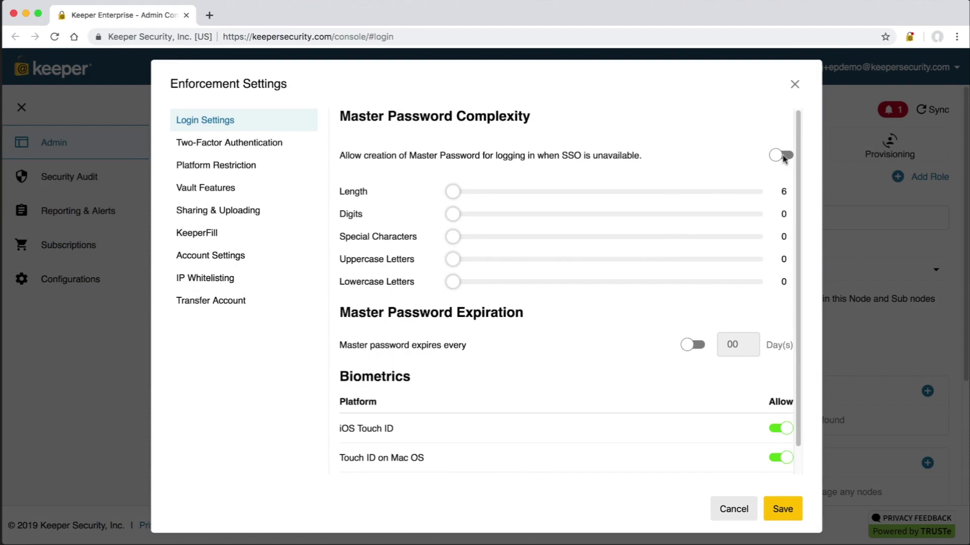
pyautogui.moveTo(452, 191); pyautogui.dragTo(462, 259)
pyautogui.moveTo(452, 282); pyautogui.dragTo(458, 282)
pyautogui.scroll(-1, 602, 334)
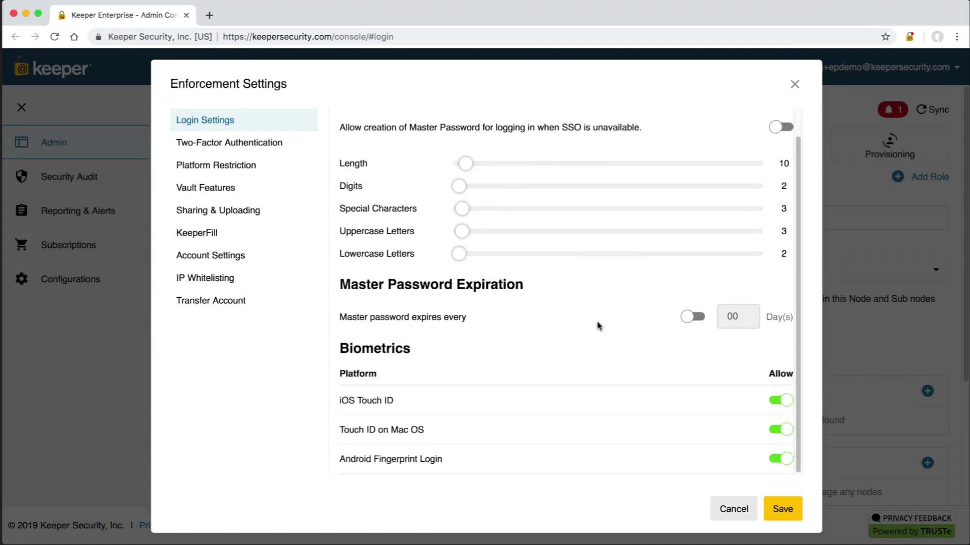
# Require two-factor for the role: a code every web and desktop login, every 30 days on mobile.
pyautogui.click(288, 147)
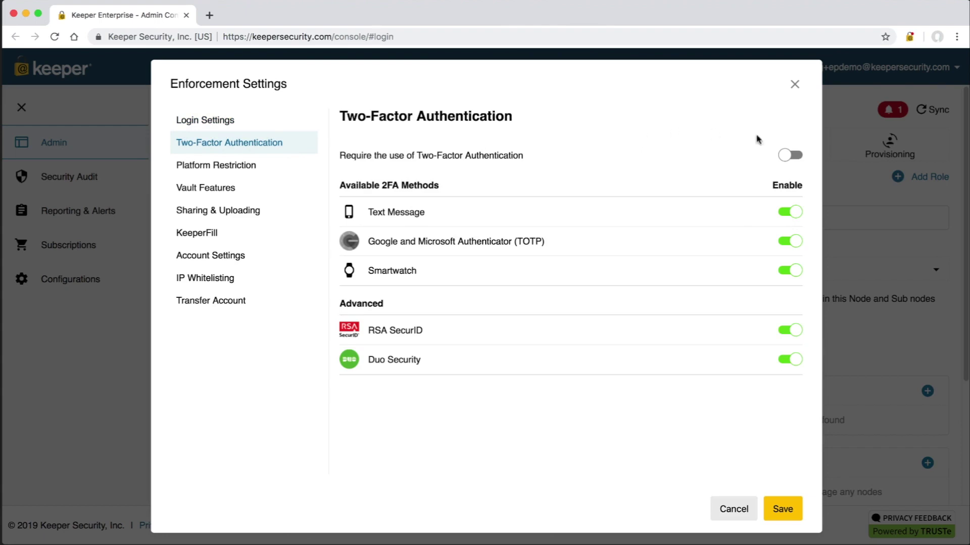
pyautogui.click(791, 157)
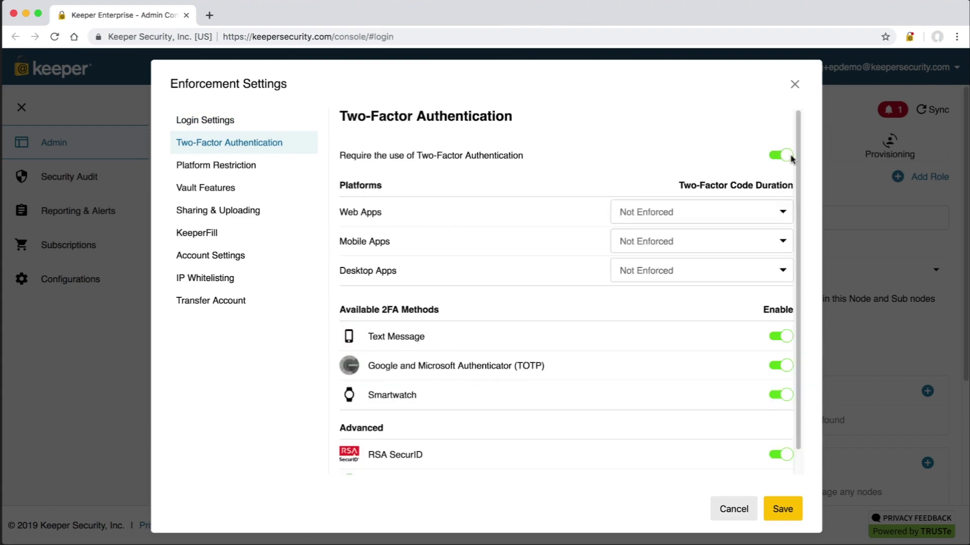
pyautogui.click(745, 215)
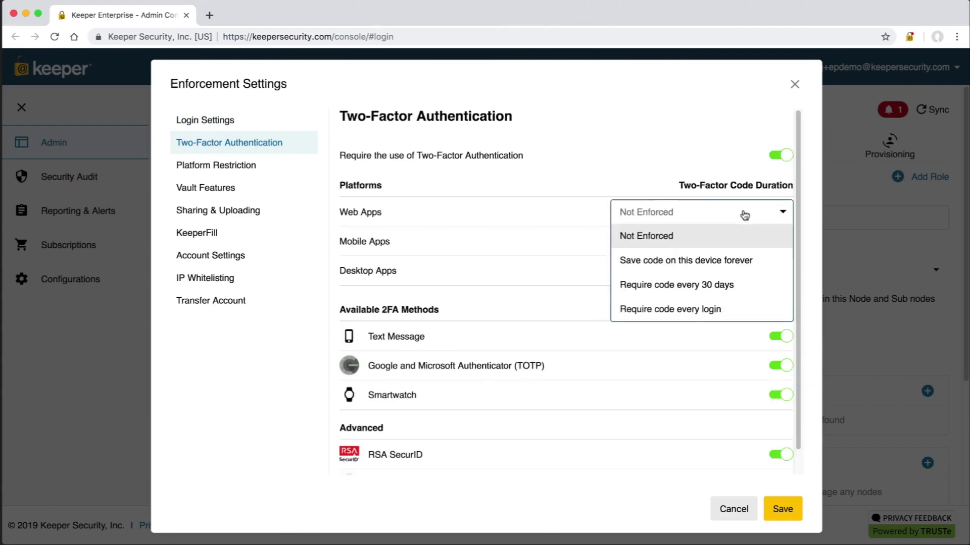
pyautogui.click(711, 312)
pyautogui.click(697, 275)
pyautogui.click(706, 369)
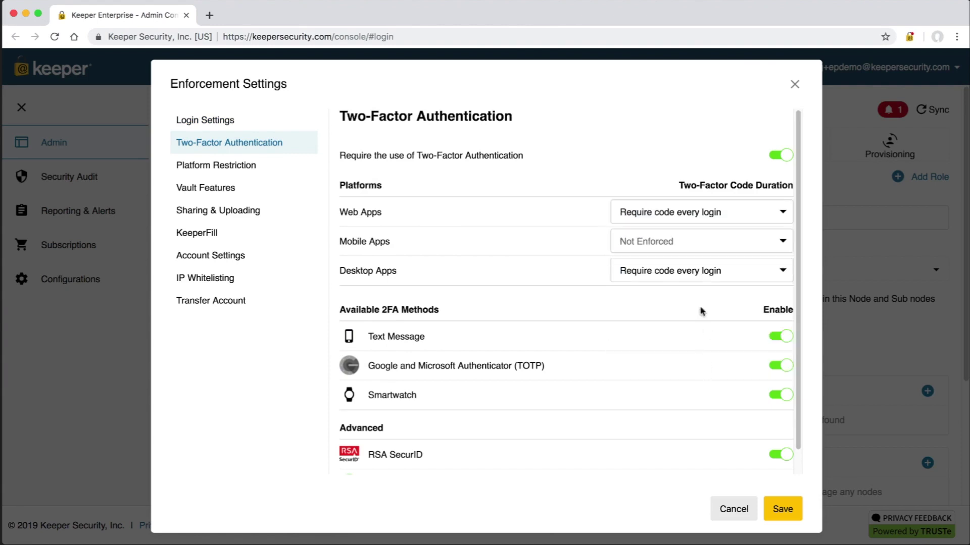
pyautogui.click(693, 245)
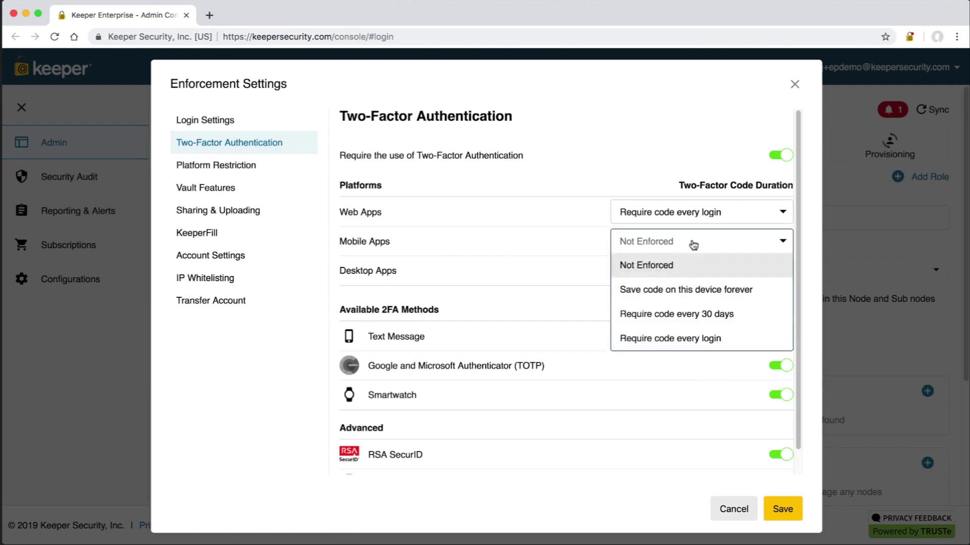
pyautogui.click(697, 314)
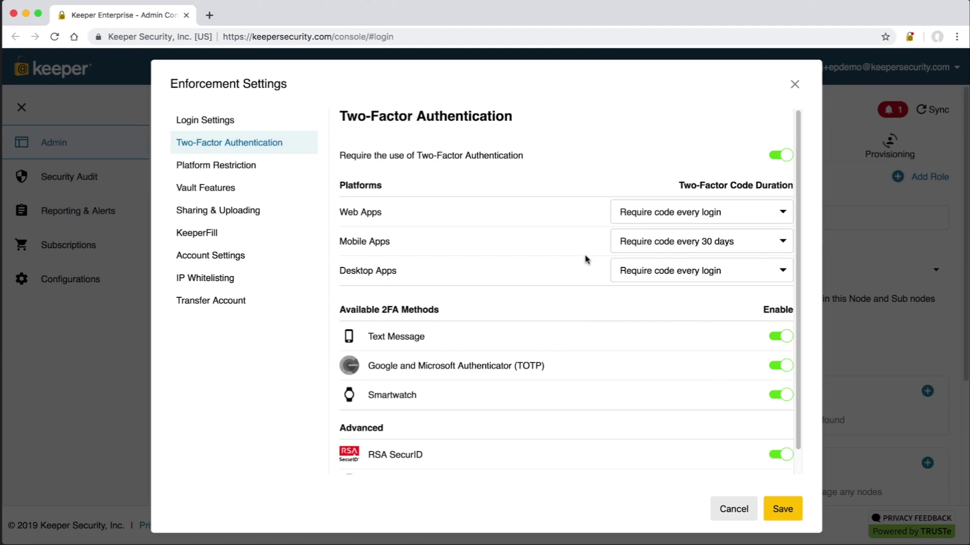
# Disable Text Message, Smartwatch and RSA SecurID 2FA methods, then show Platform Restriction settings.
pyautogui.scroll(-1, 469, 273)
pyautogui.scroll(-1, 469, 273)
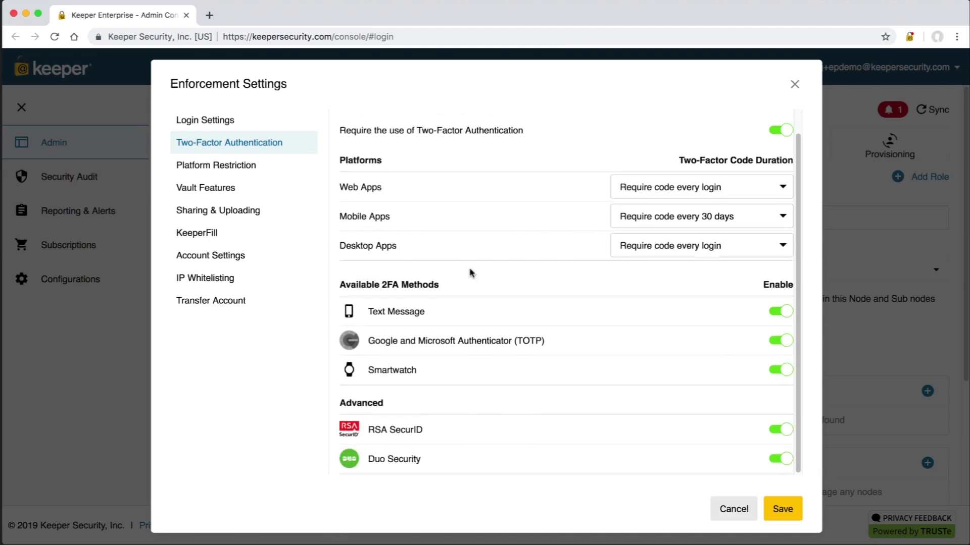
pyautogui.click(780, 314)
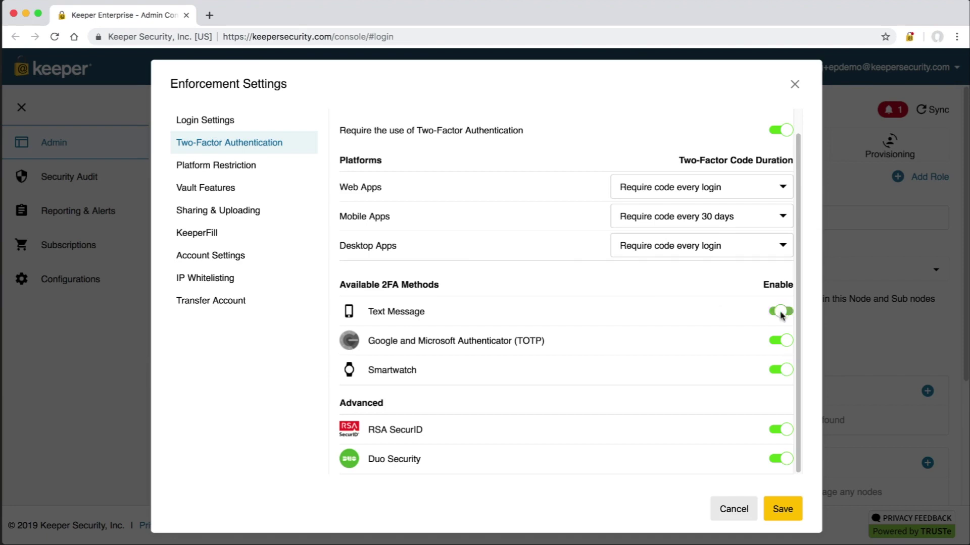
pyautogui.click(784, 374)
pyautogui.click(779, 431)
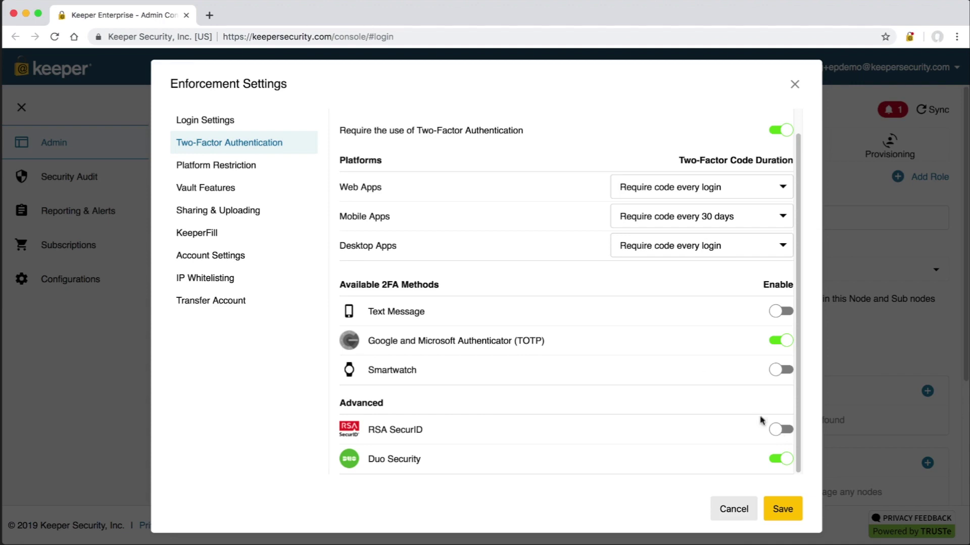
pyautogui.click(241, 173)
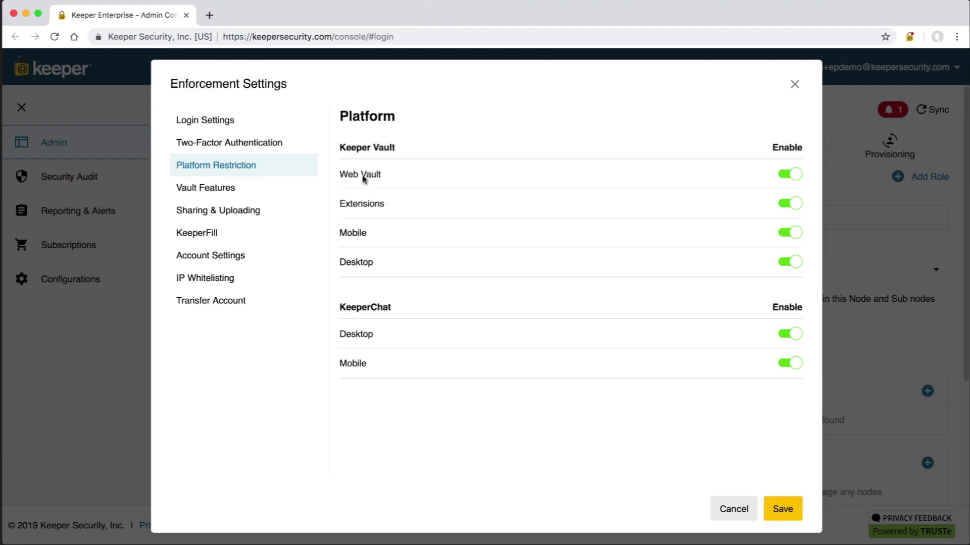
# Mask custom fields, notes and passwords under Vault Features.
pyautogui.click(217, 194)
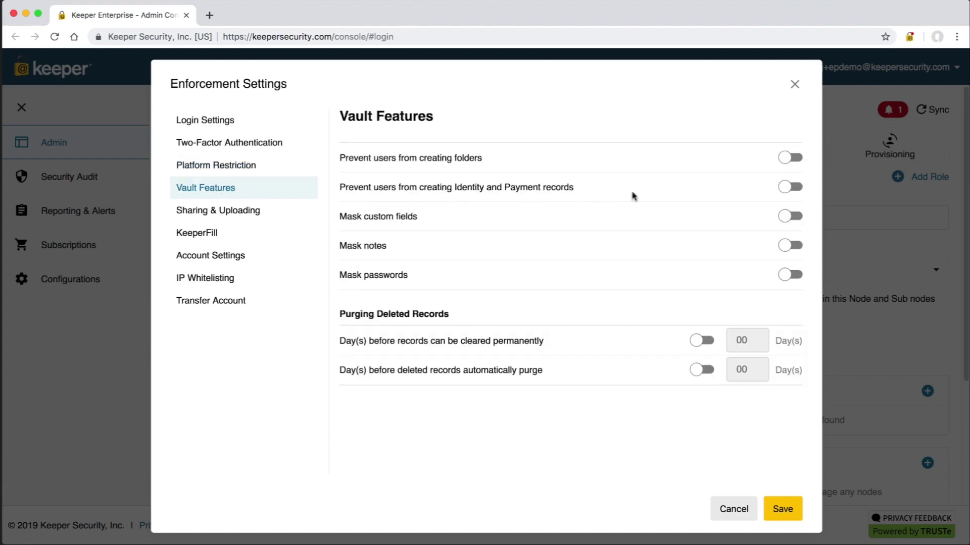
pyautogui.click(790, 217)
pyautogui.click(789, 247)
pyautogui.click(791, 275)
# Clear deleted records after 60 days and auto-purge them after 90 days.
pyautogui.click(698, 342)
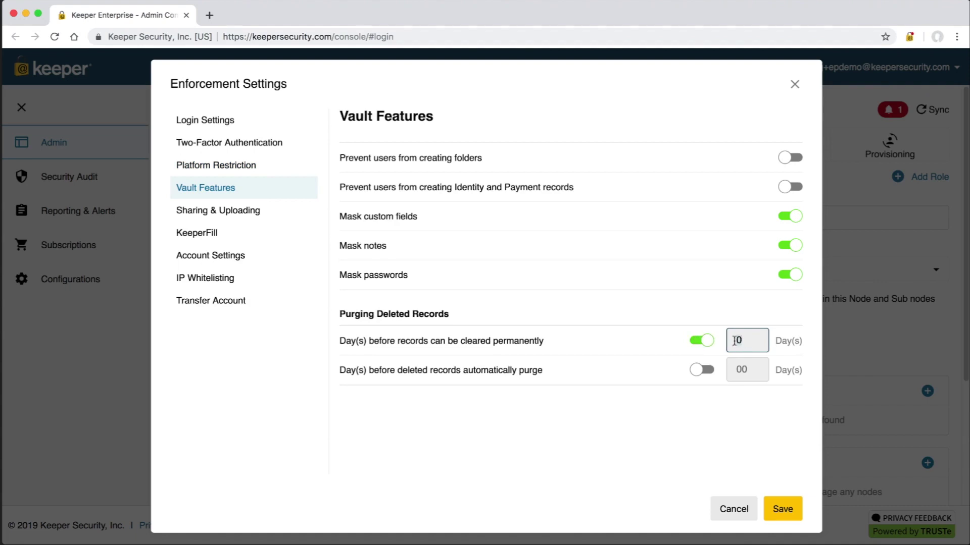
pyautogui.write('60')
pyautogui.click(705, 369)
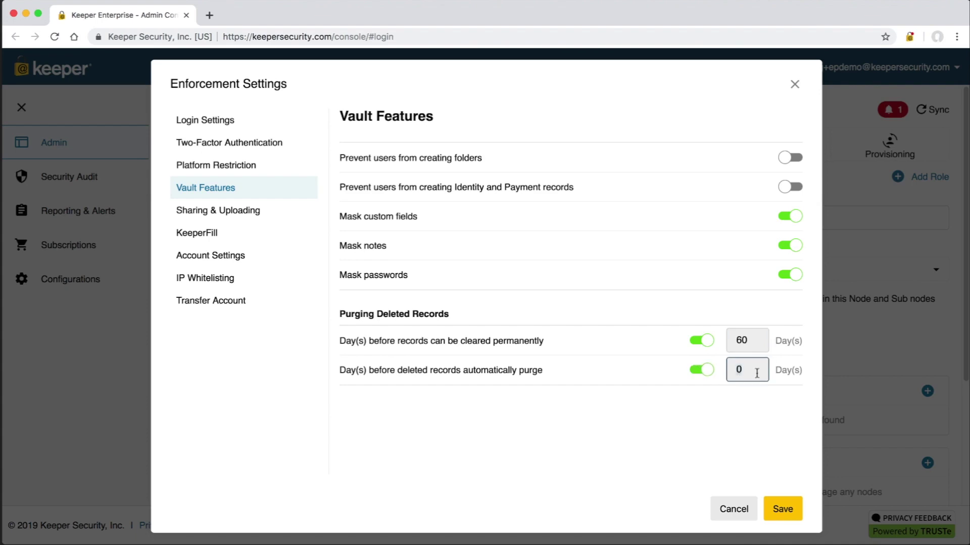
pyautogui.write('90')
pyautogui.click(271, 213)
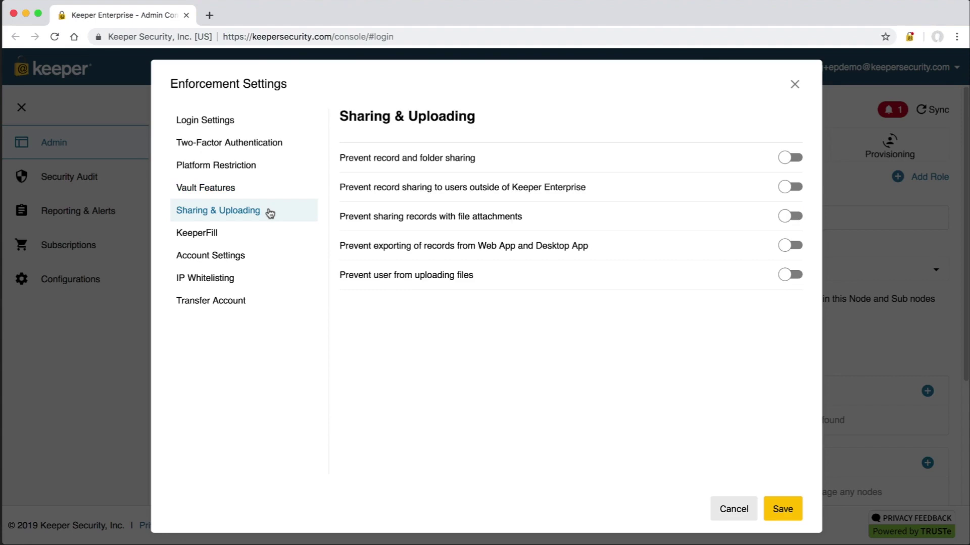
pyautogui.click(783, 246)
pyautogui.click(227, 233)
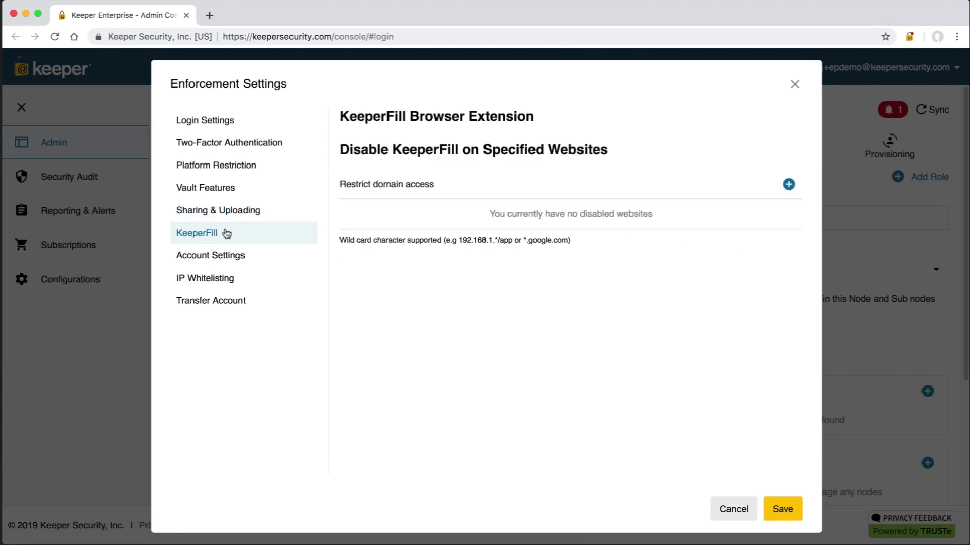
pyautogui.click(790, 185)
pyautogui.click(612, 213)
pyautogui.write('https://my')
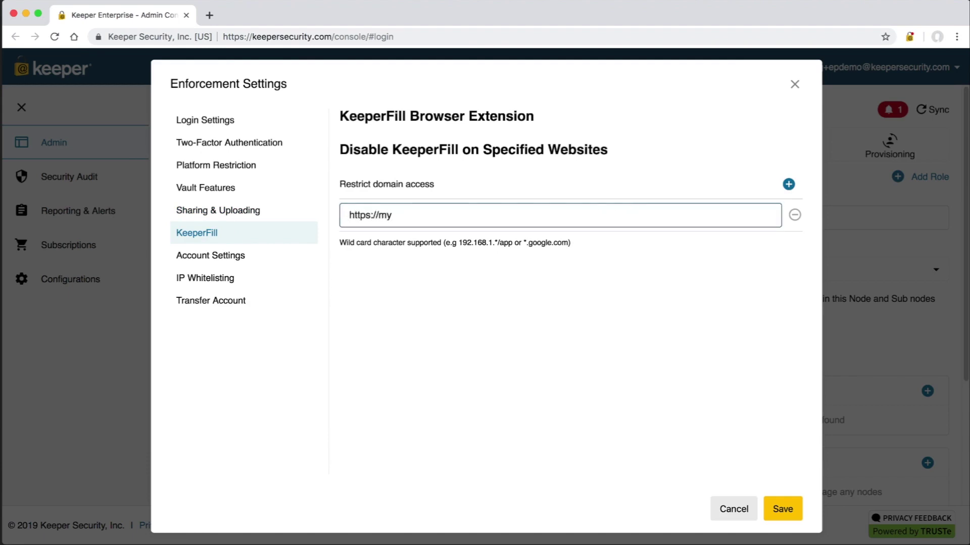
pyautogui.write('_internal_app/*')
pyautogui.click(273, 252)
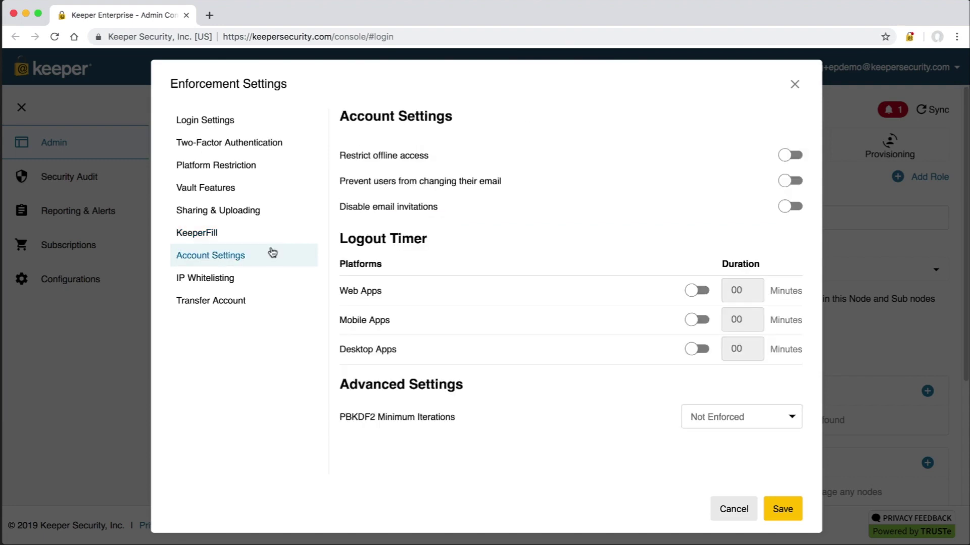
# Prevent email changes and set logout timers to 30 (web), 5 (mobile) and 30 (desktop) minutes.
pyautogui.click(791, 183)
pyautogui.click(693, 292)
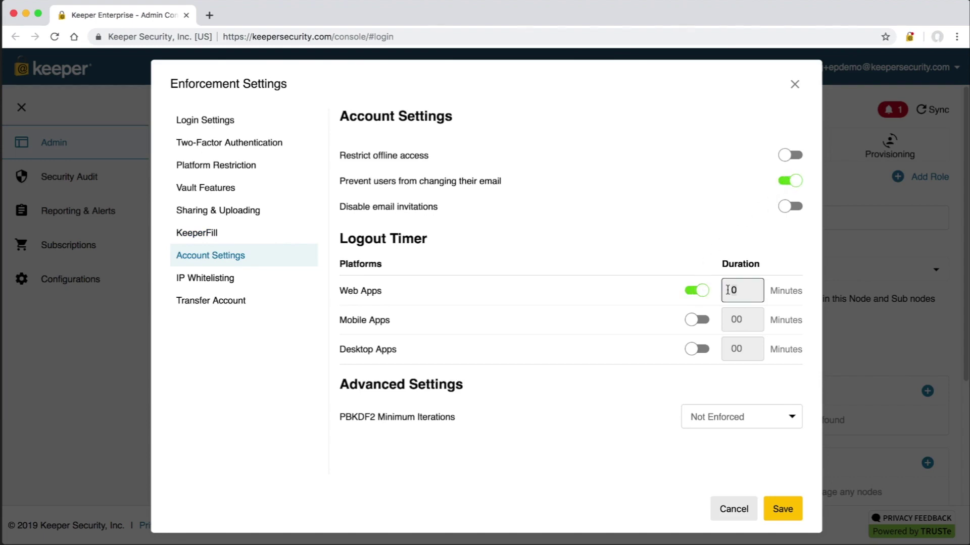
pyautogui.write('30')
pyautogui.click(695, 324)
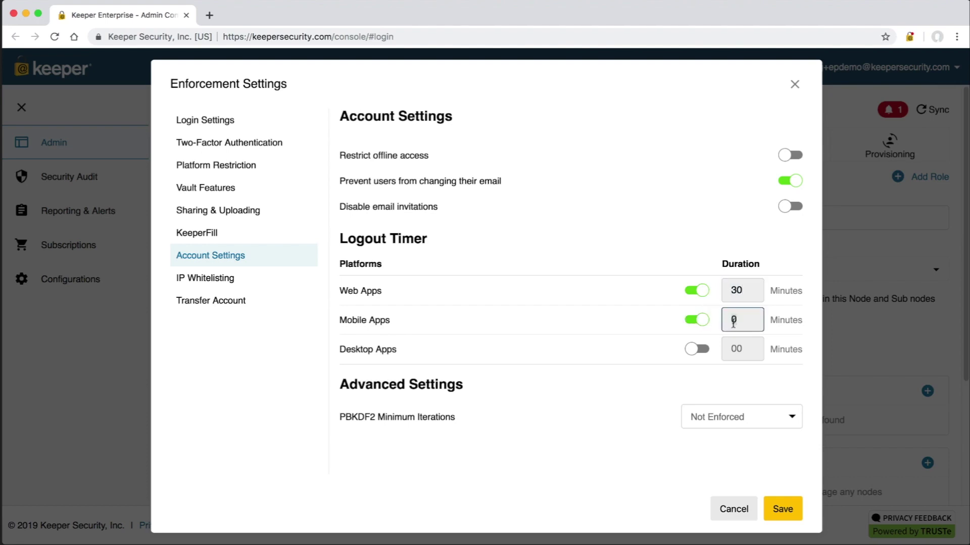
pyautogui.write('5')
pyautogui.click(699, 351)
pyautogui.write('30')
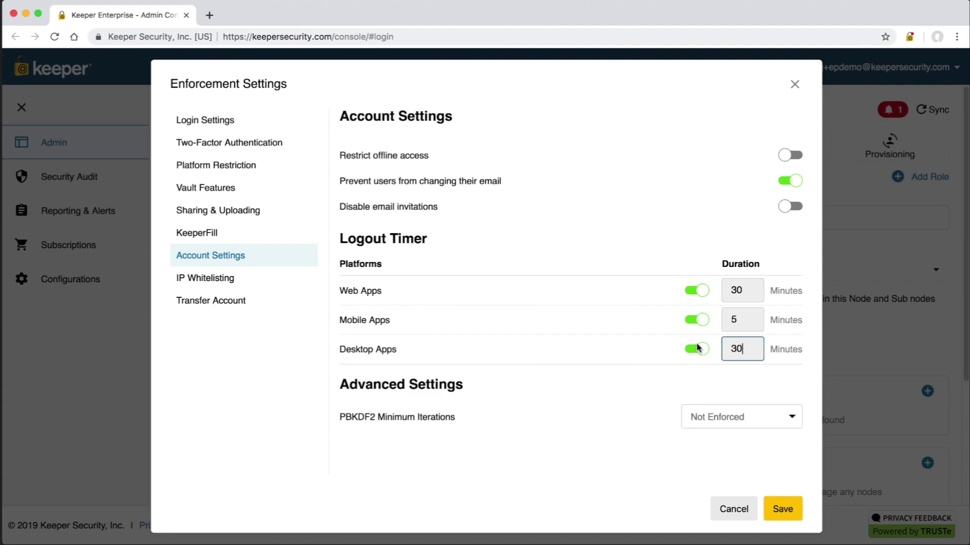
pyautogui.click(235, 279)
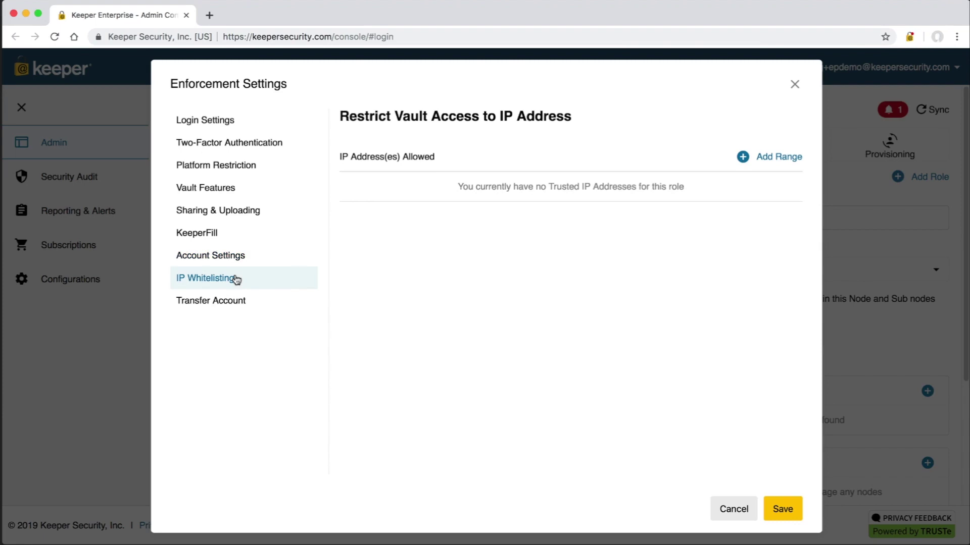
# Add an IP Whitelisting range row, then switch to the Transfer Account settings.
pyautogui.click(743, 158)
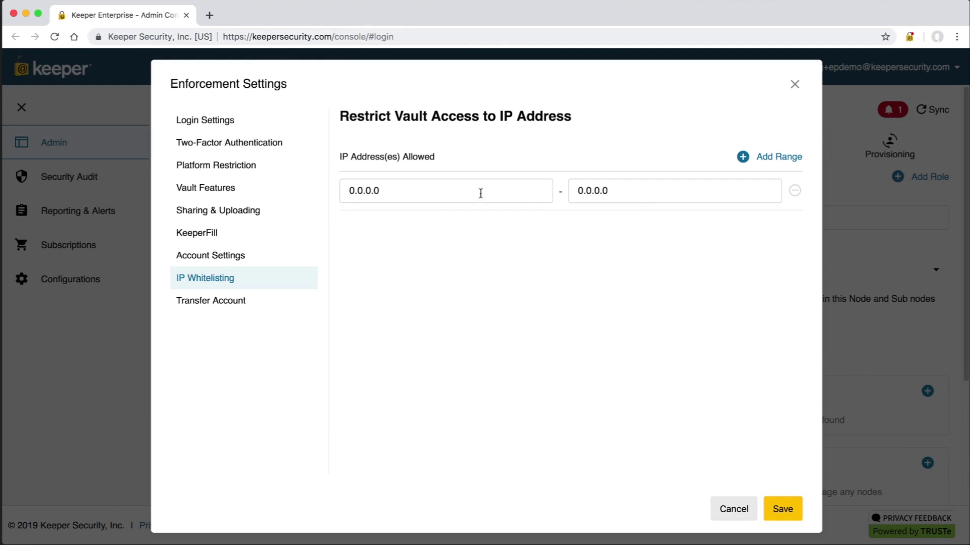
pyautogui.click(222, 304)
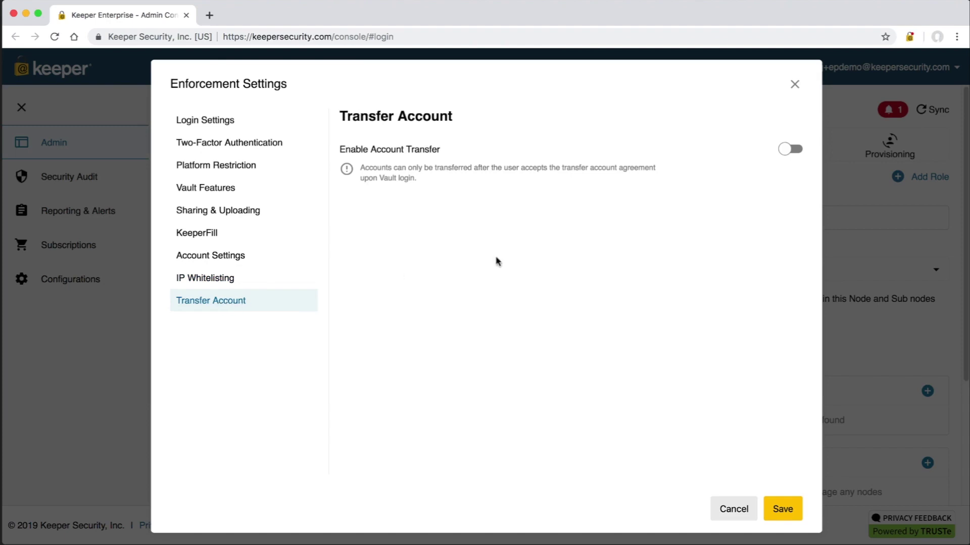
# Turn on account transfer, choose Engineering Manager as eligible role, and save Web Developer's enforcement settings.
pyautogui.click(787, 151)
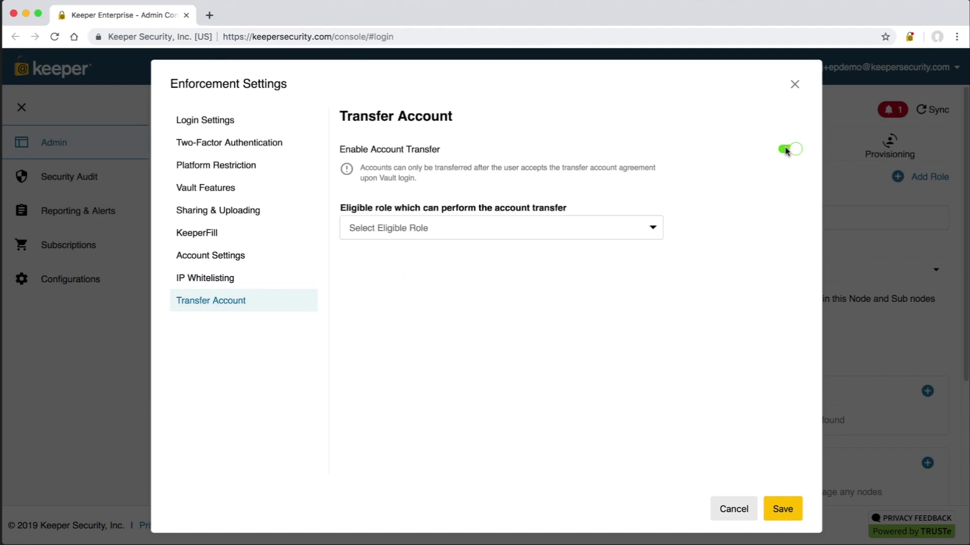
pyautogui.click(549, 231)
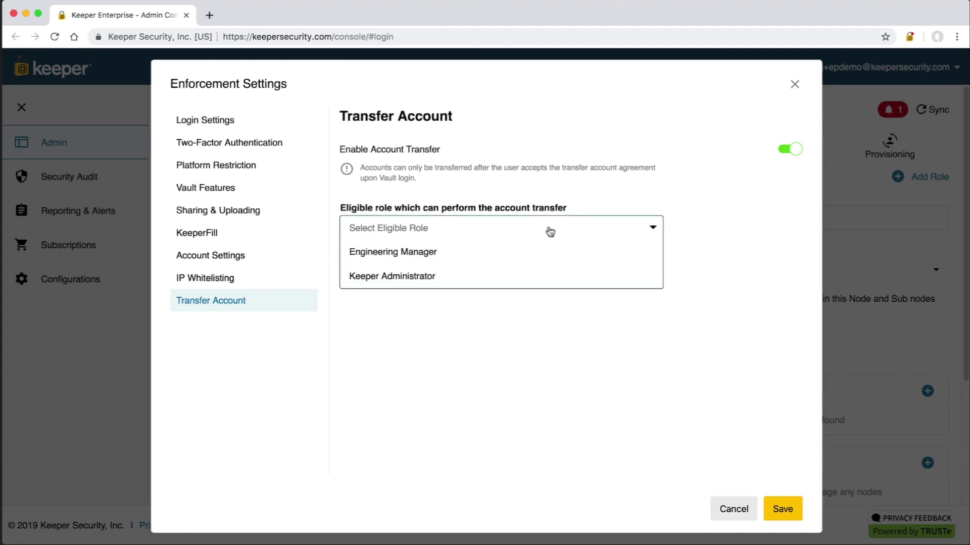
pyautogui.click(441, 259)
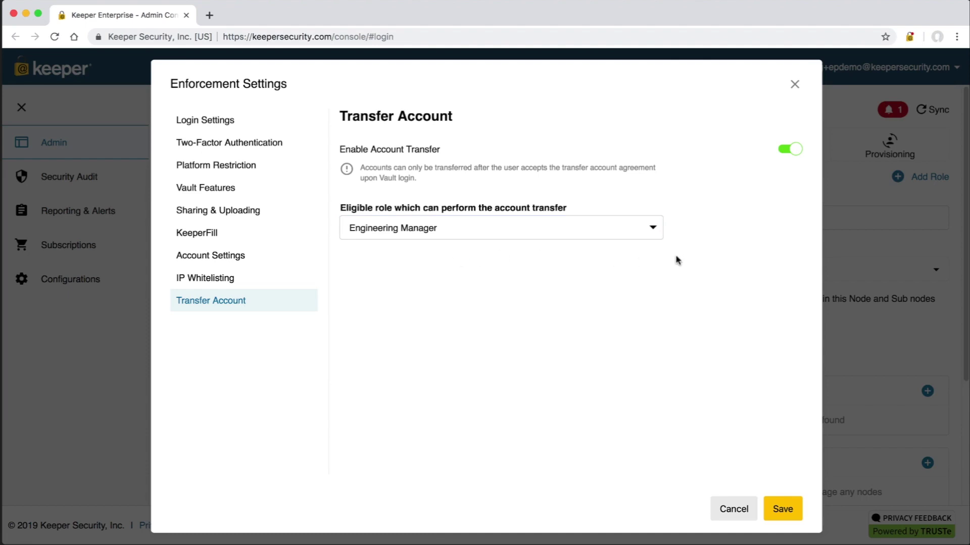
pyautogui.click(779, 509)
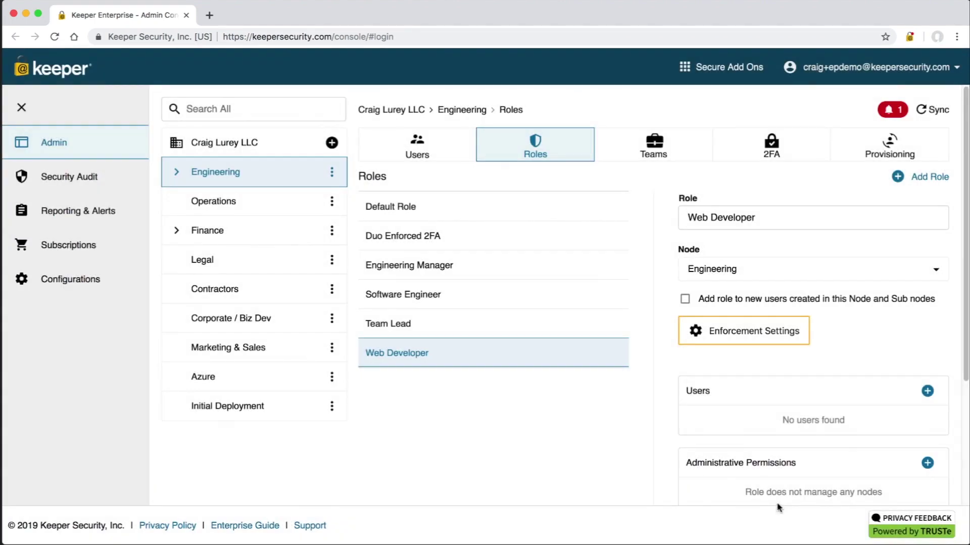
# Review the Engineering Manager role's Engineering node permissions.
pyautogui.click(579, 267)
pyautogui.scroll(-1, 853, 462)
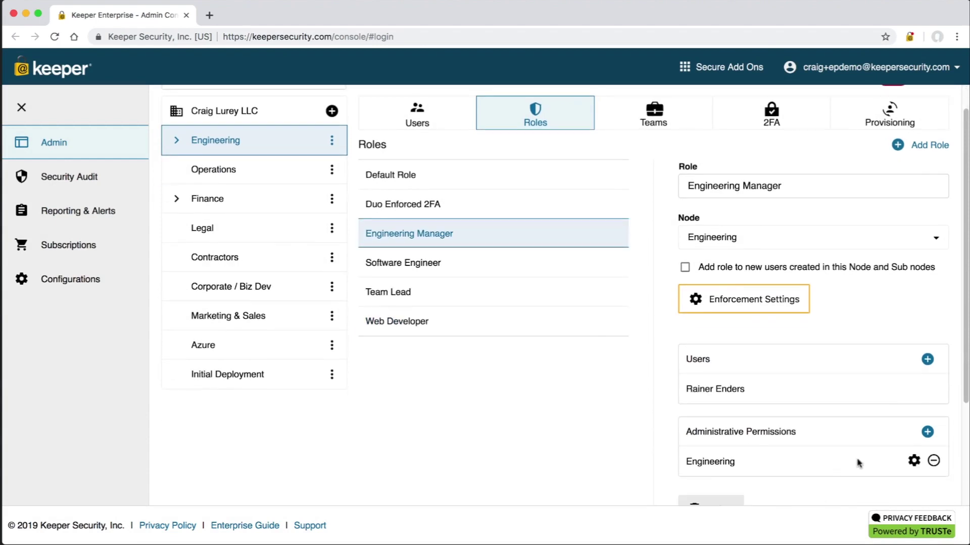
pyautogui.click(914, 460)
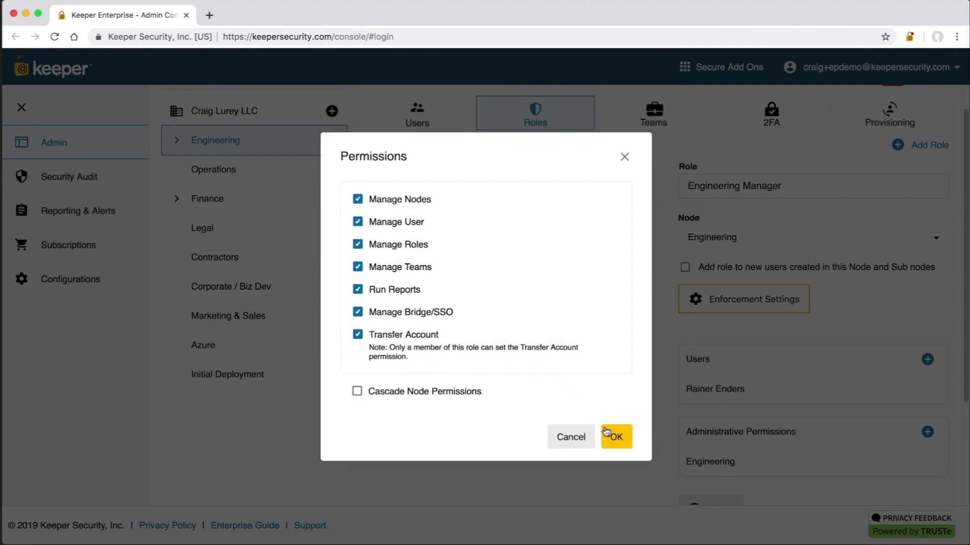
pyautogui.click(608, 435)
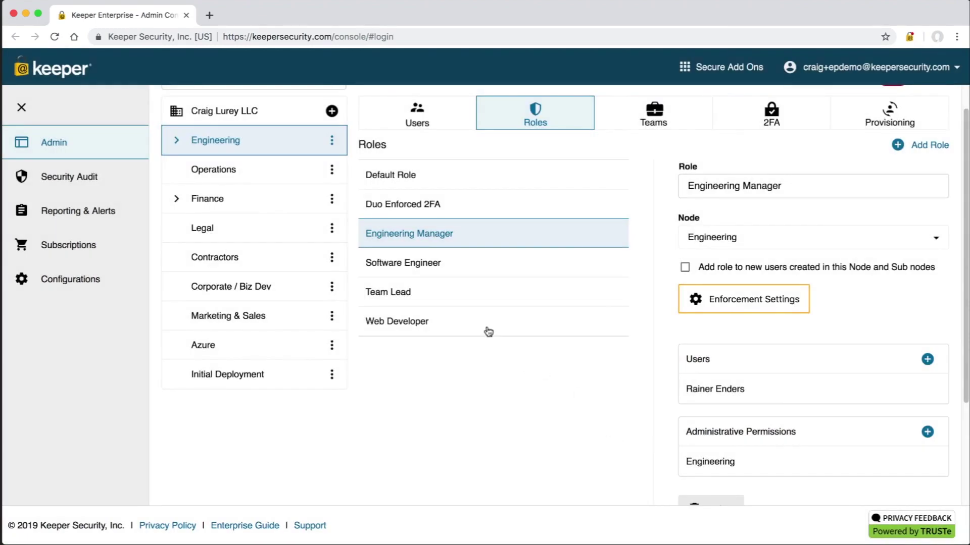
# Add three selected users to the Web Developer role.
pyautogui.click(490, 332)
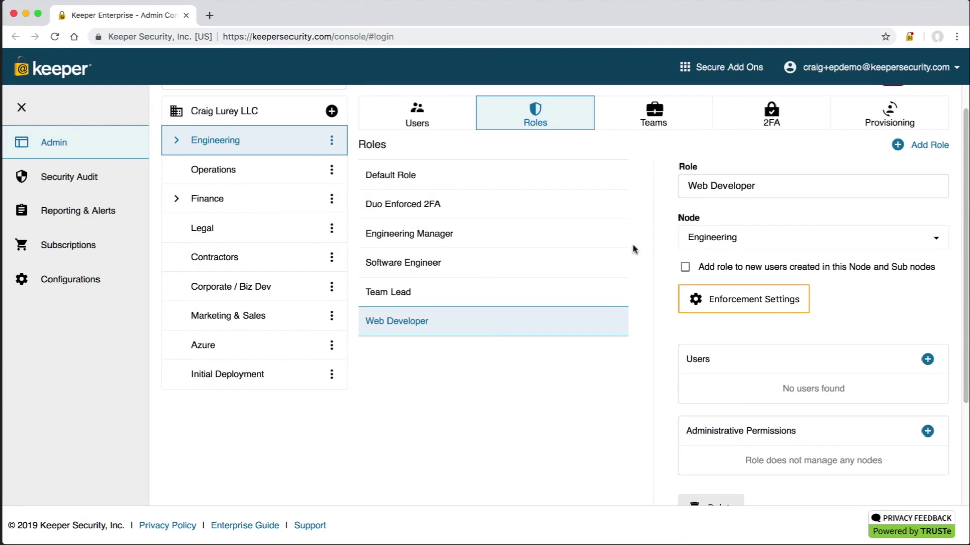
pyautogui.click(928, 360)
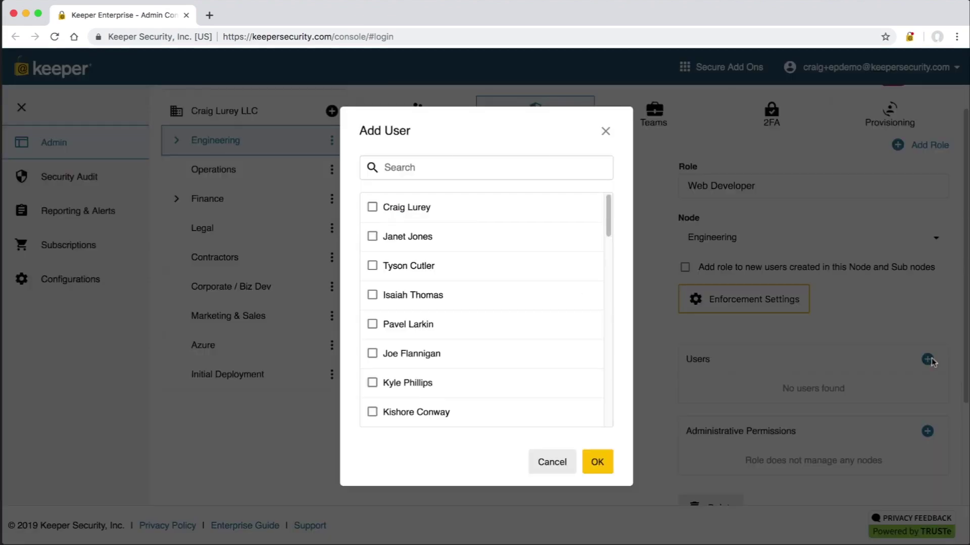
pyautogui.click(372, 236)
pyautogui.click(372, 266)
pyautogui.click(372, 295)
pyautogui.click(597, 463)
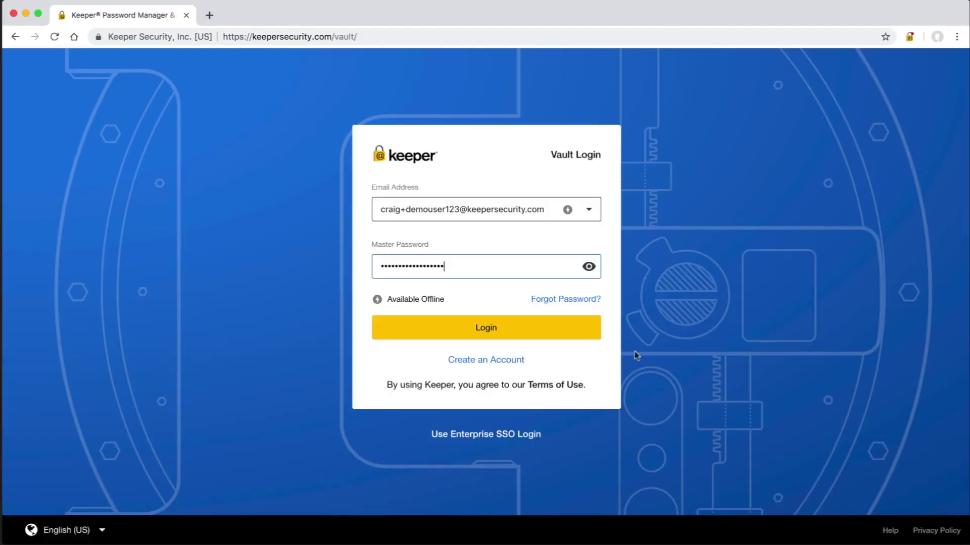
# Sign in to the vault, submit the two-factor verification code, and accept the vault transfer notice.
pyautogui.click(571, 331)
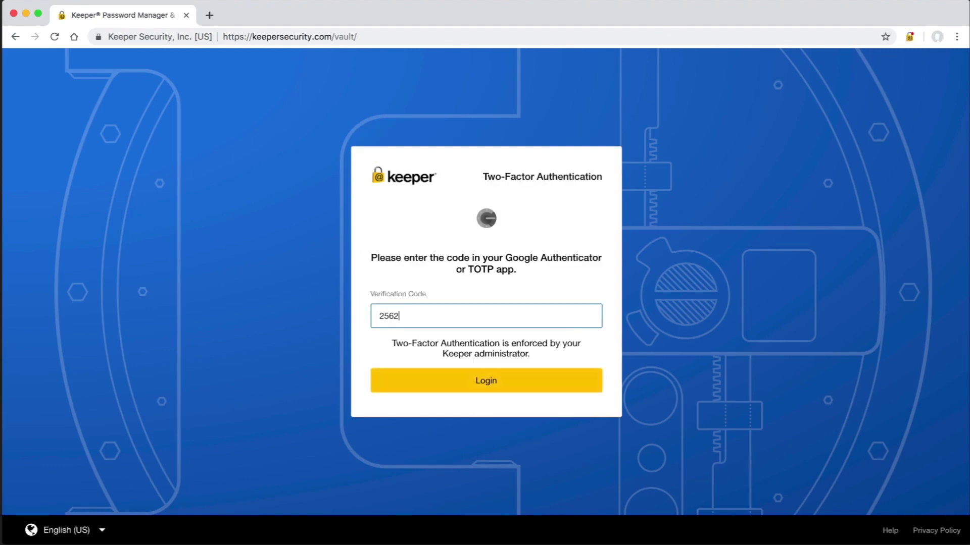
pyautogui.press('Return')
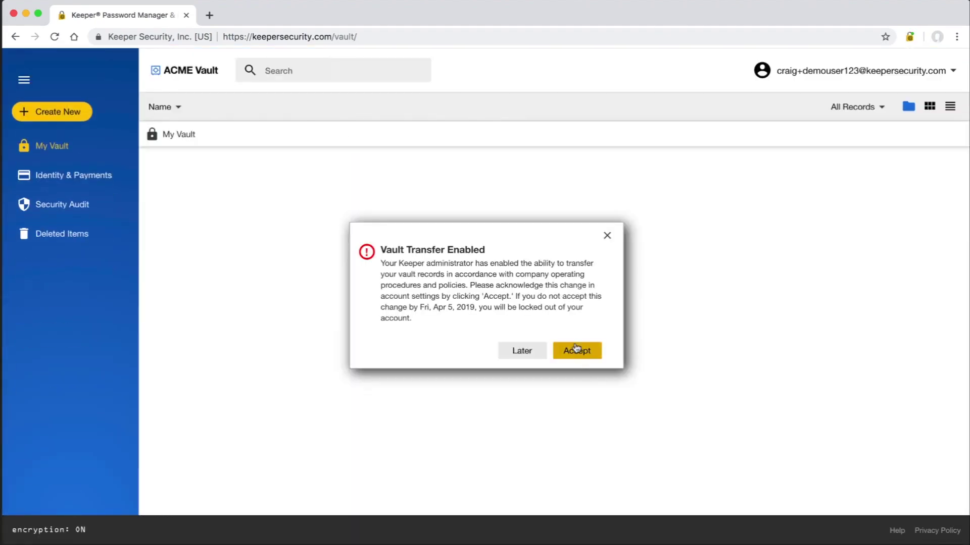
pyautogui.click(576, 352)
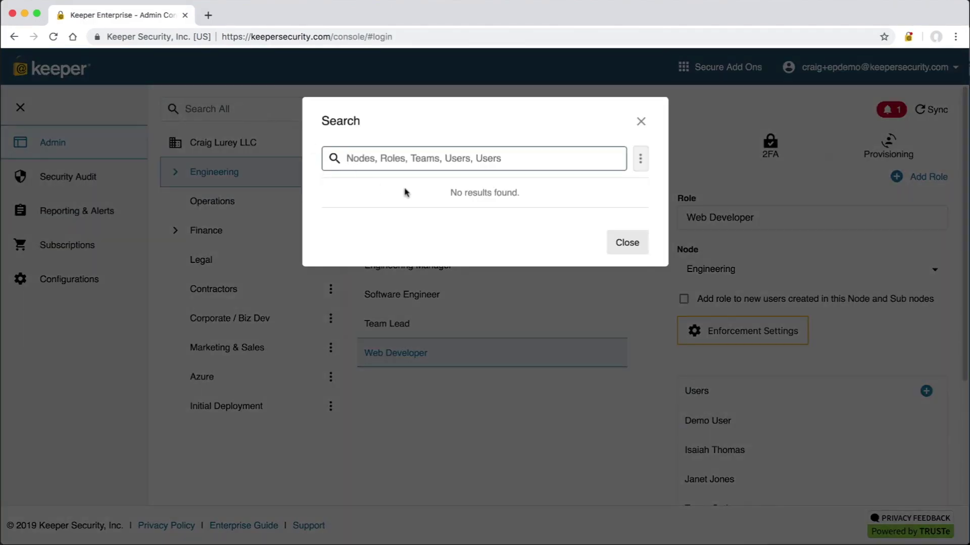
# Search for the user, open their details, and start Transfer Account from User Actions.
pyautogui.write('clew')
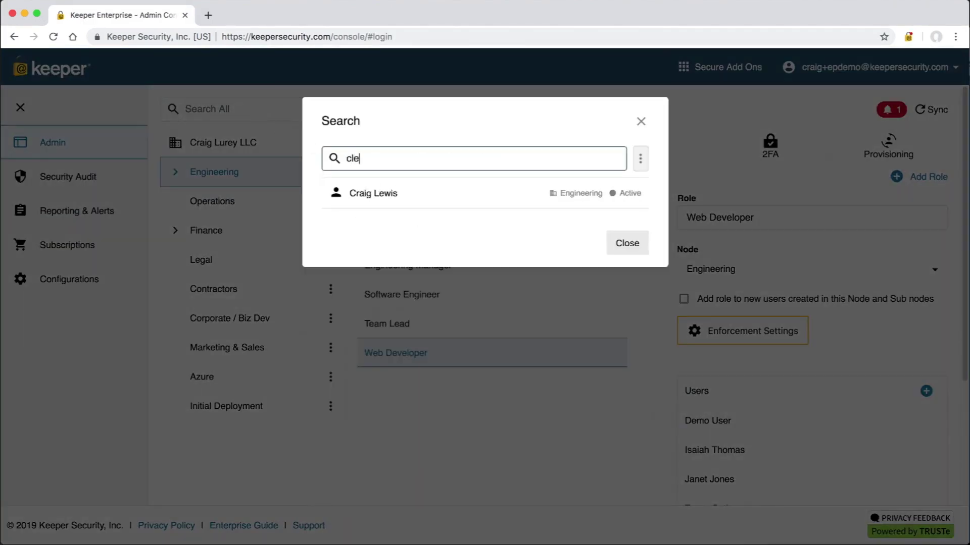
pyautogui.click(480, 194)
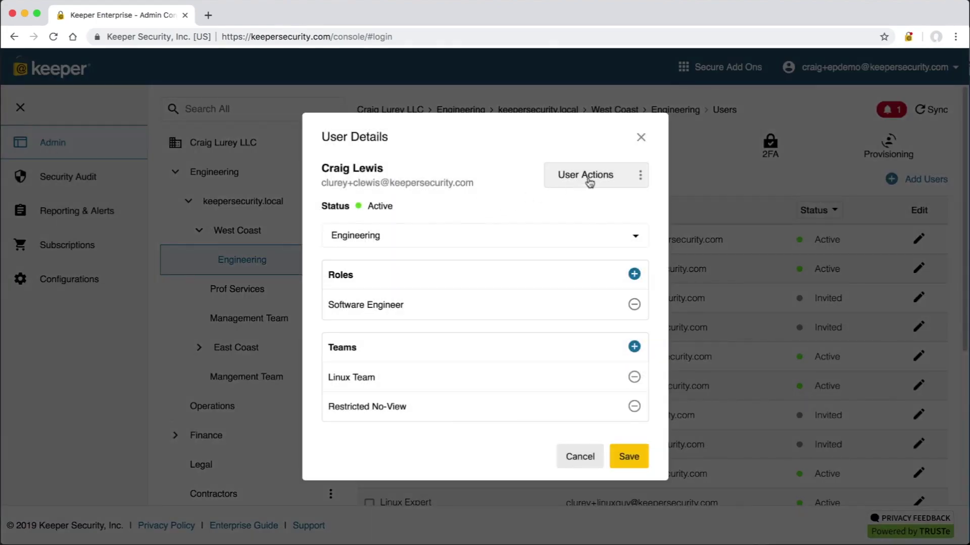
pyautogui.click(586, 182)
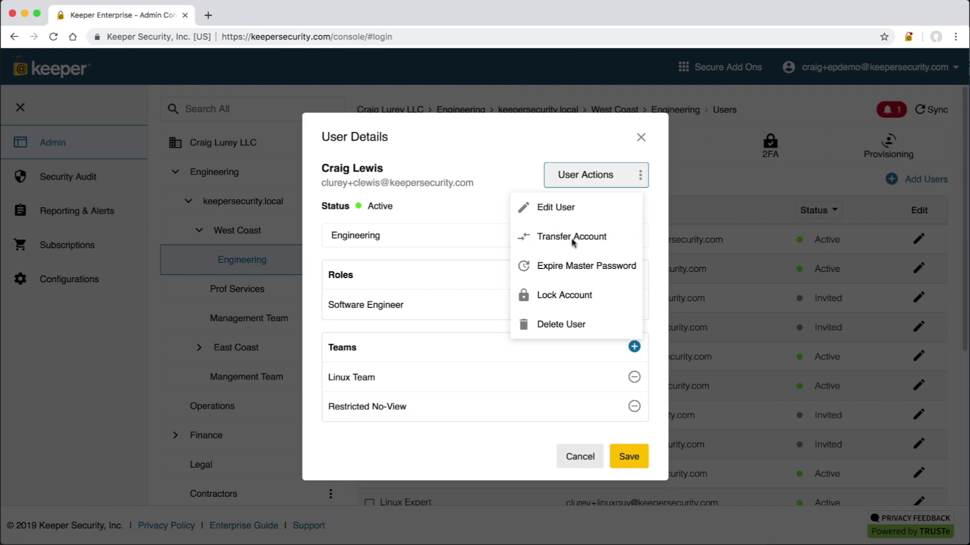
pyautogui.click(580, 237)
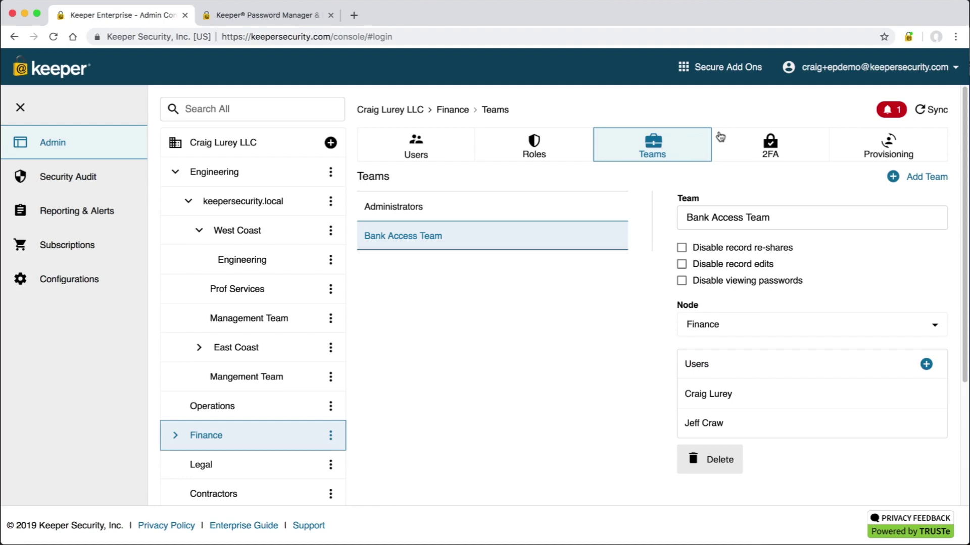
# In the ACME Vault, add the Bank Access Team to the Shared Financial Records folder's users.
pyautogui.hotkey('ctrl', 'Tab')
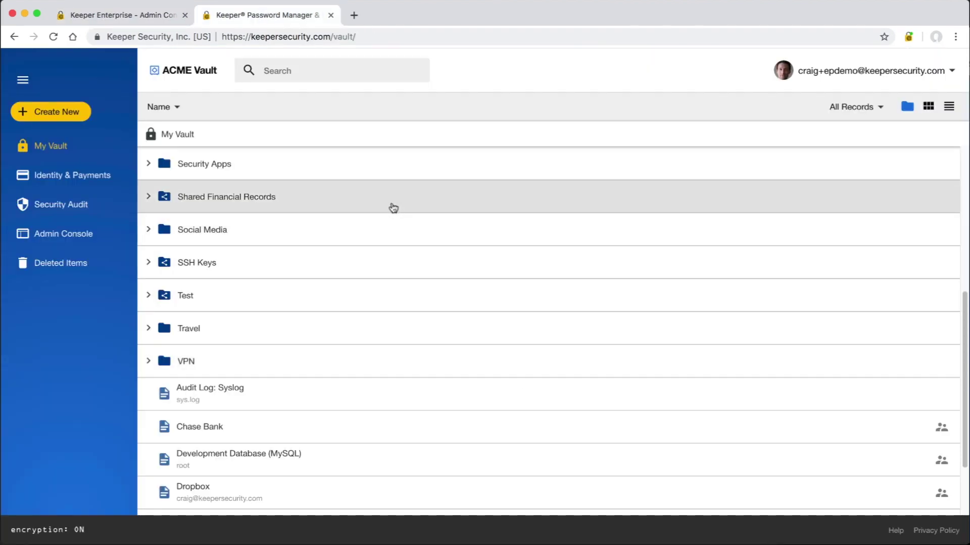
pyautogui.click(388, 205)
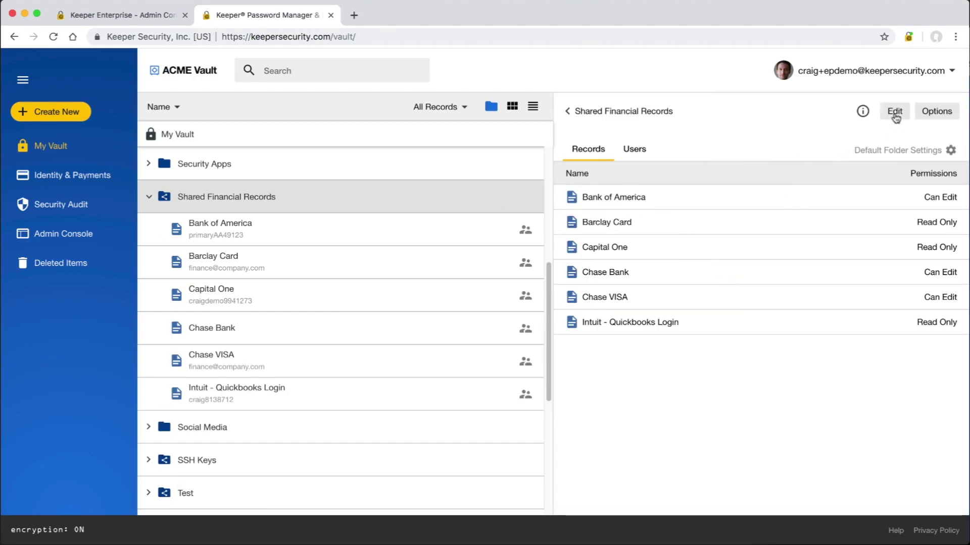
pyautogui.click(895, 116)
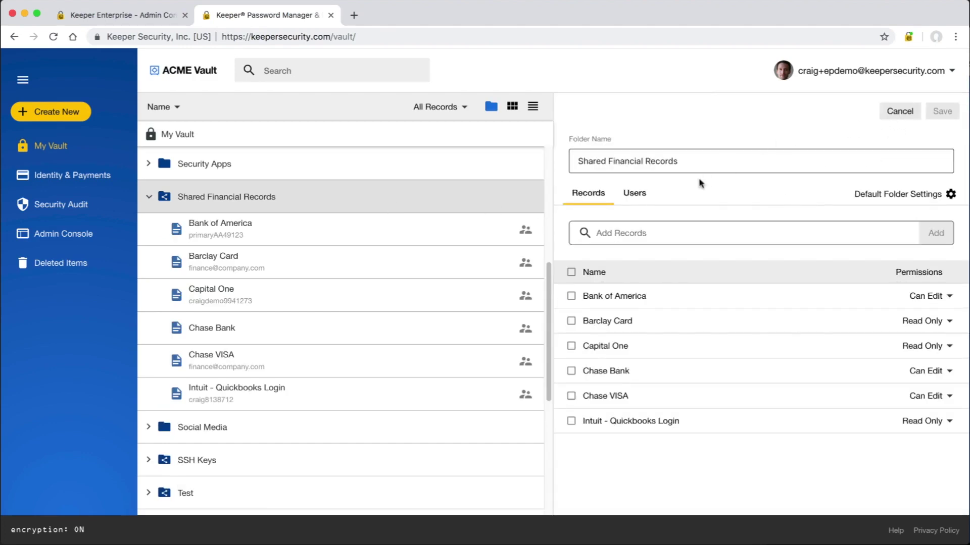
pyautogui.click(637, 198)
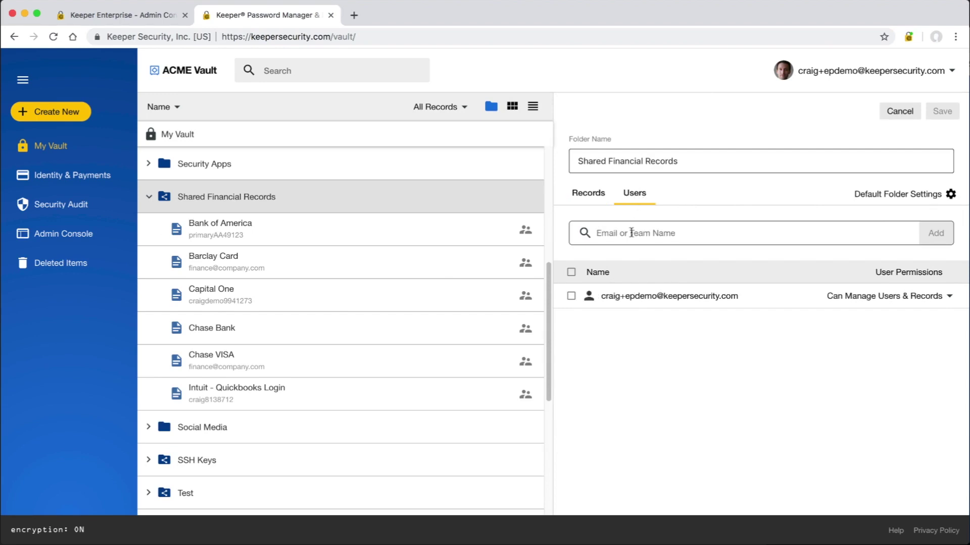
pyautogui.click(630, 232)
pyautogui.write('Bank')
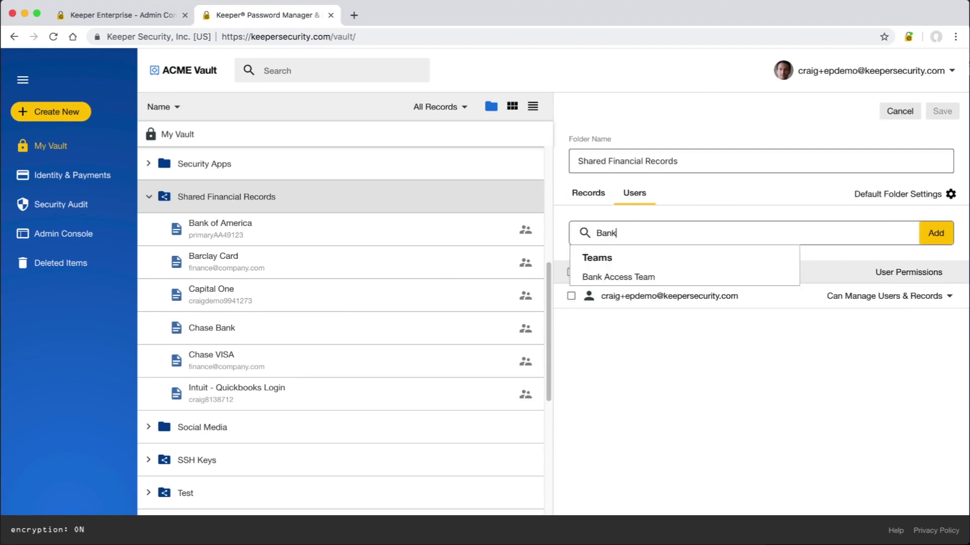
pyautogui.click(633, 276)
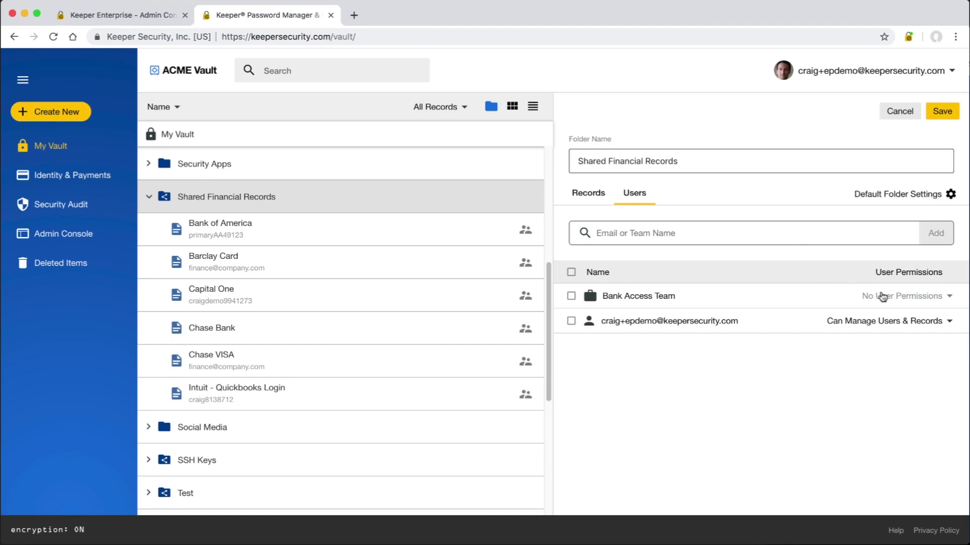
# Give Bank Access Team 'Can Manage Users & Records' permission, save, and confirm the folder's users.
pyautogui.click(904, 298)
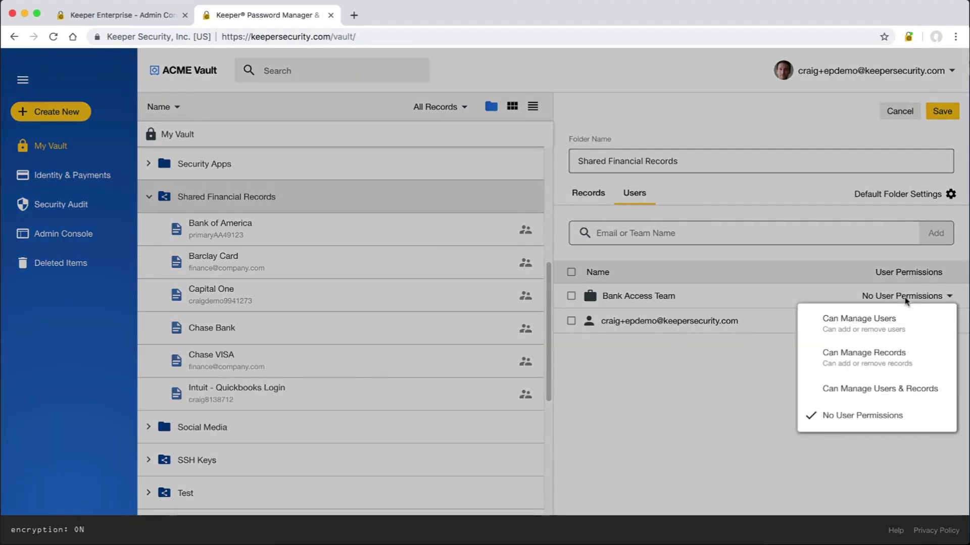
pyautogui.click(917, 393)
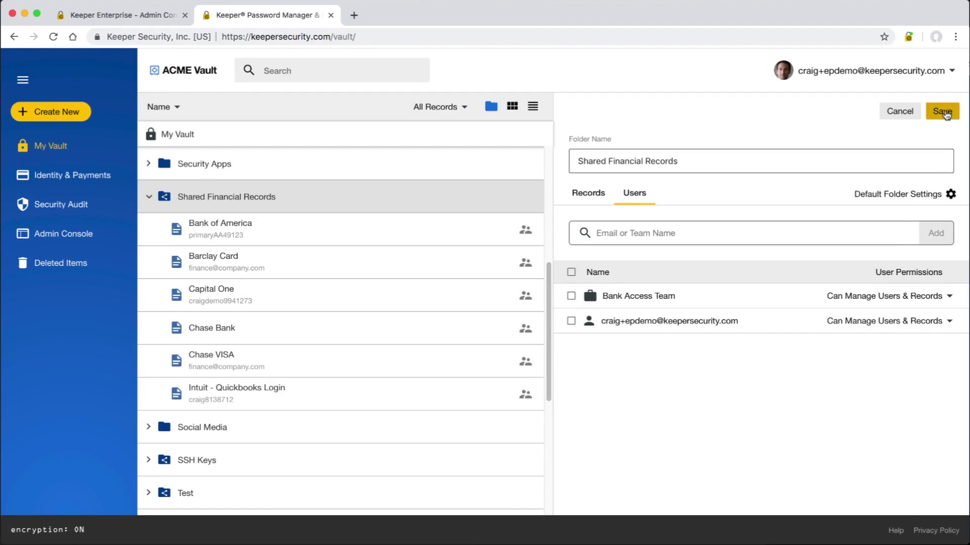
pyautogui.click(943, 112)
pyautogui.click(634, 149)
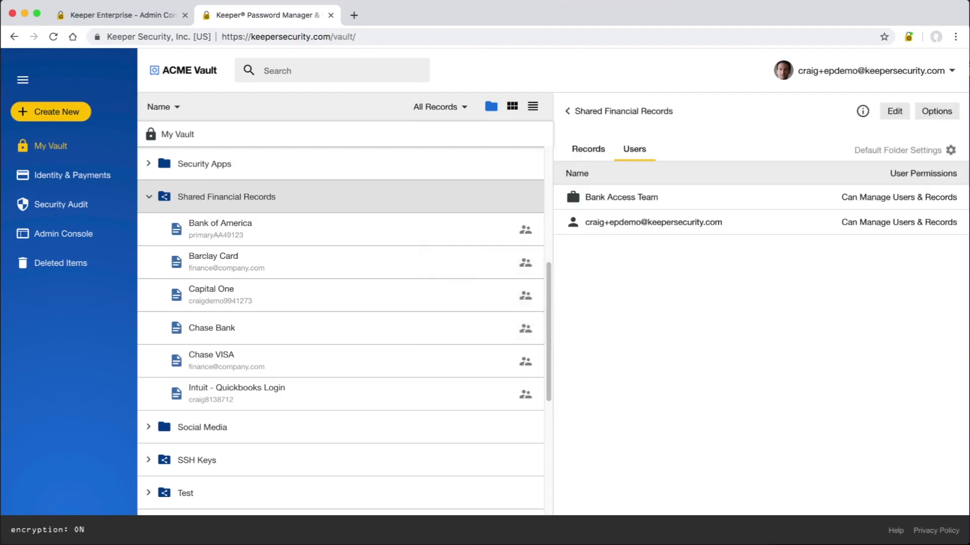
pyautogui.click(136, 16)
# Check the Security Audit scores and the per-user Record Password Strength breakdown.
pyautogui.click(59, 178)
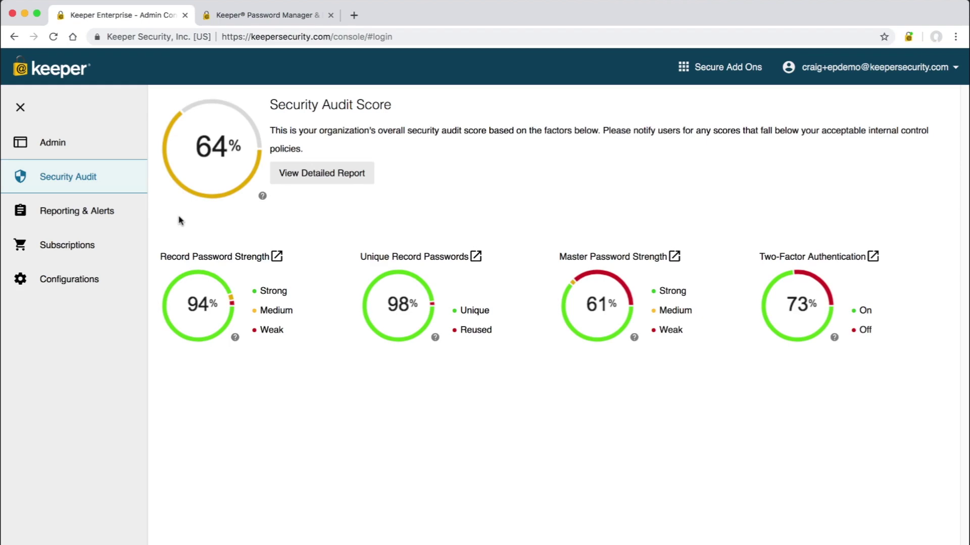
pyautogui.click(277, 258)
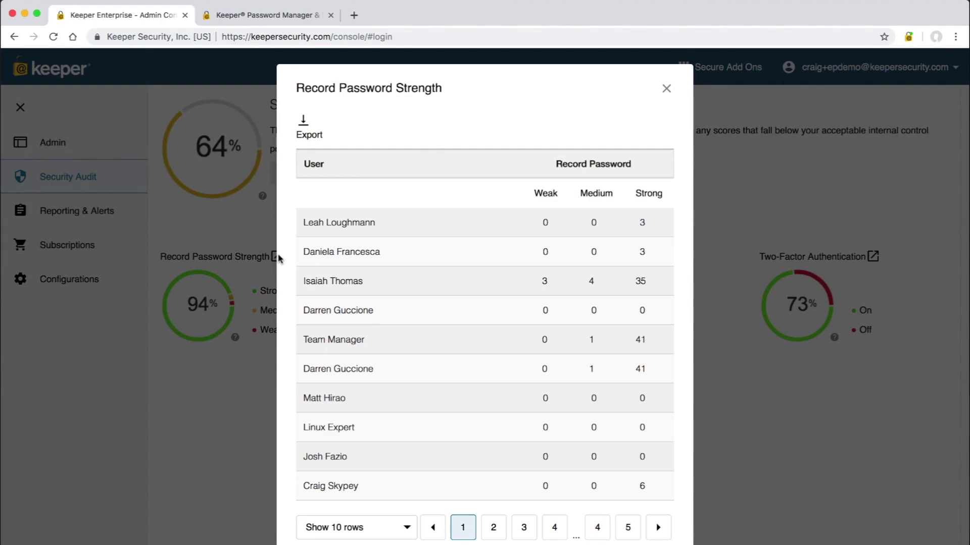
pyautogui.click(666, 91)
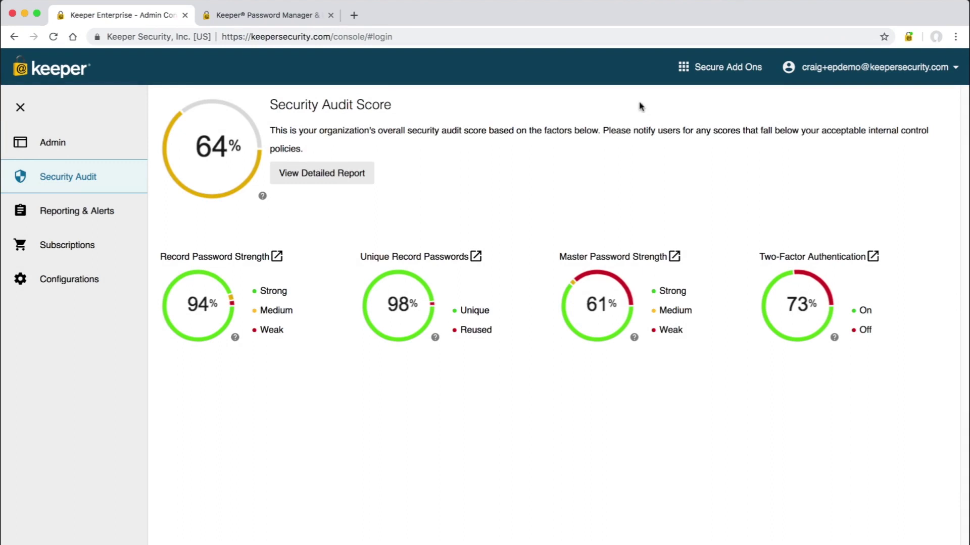
# Scroll through the 30-day events timeline chart in Reporting & Alerts, then return to the overview.
pyautogui.click(86, 213)
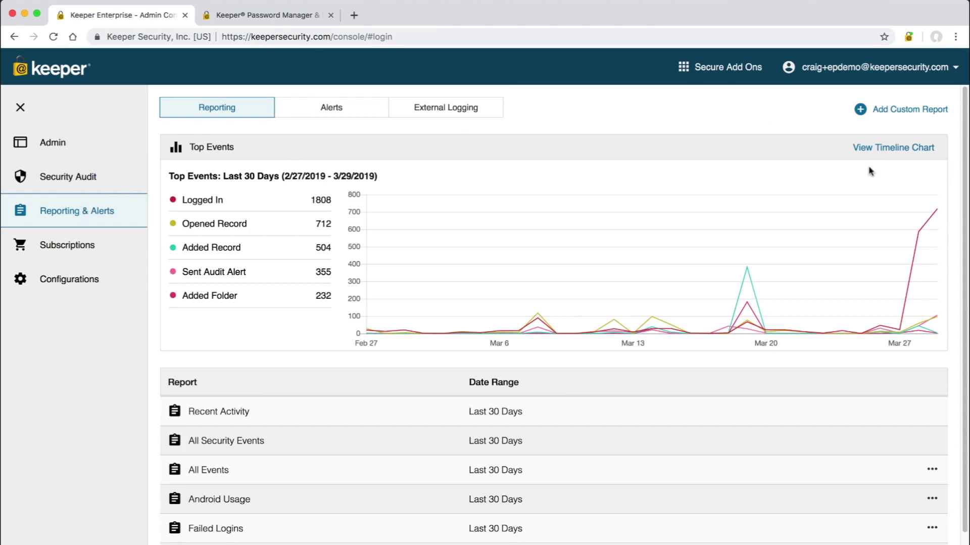
pyautogui.click(867, 150)
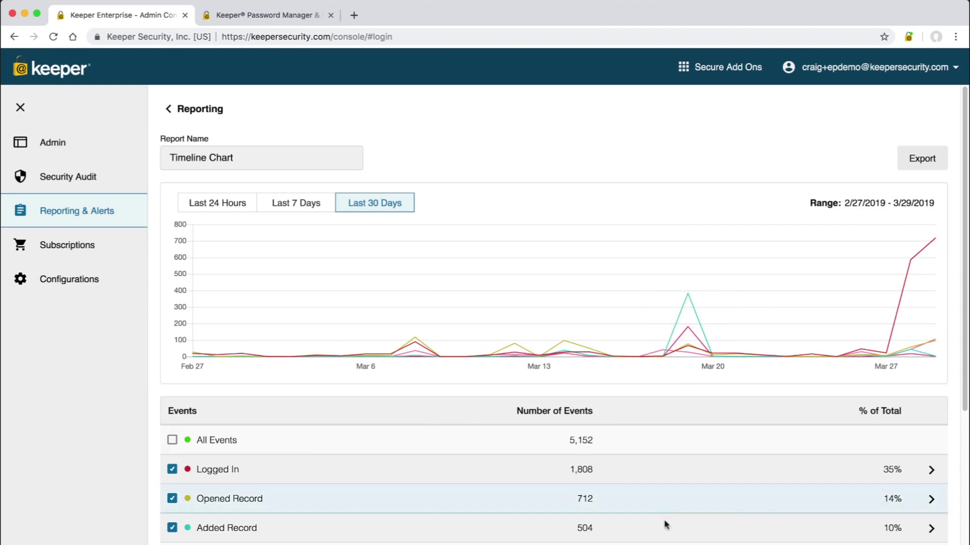
pyautogui.scroll(-2, 677, 485)
pyautogui.scroll(-5, 679, 484)
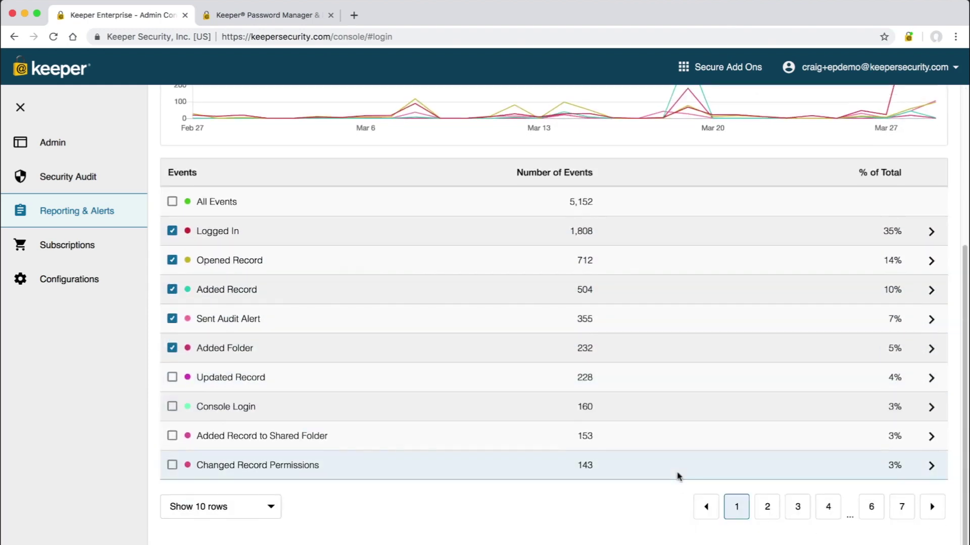
pyautogui.scroll(-1, 680, 473)
pyautogui.scroll(6, 680, 470)
pyautogui.click(203, 112)
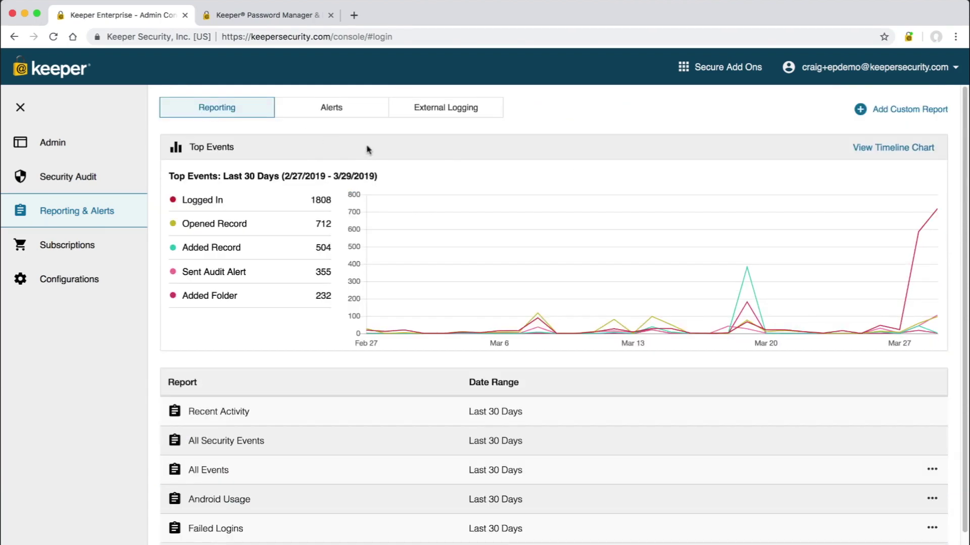
# Review the Recent Activity report's user, event type, attribute, column and date range filters.
pyautogui.click(310, 409)
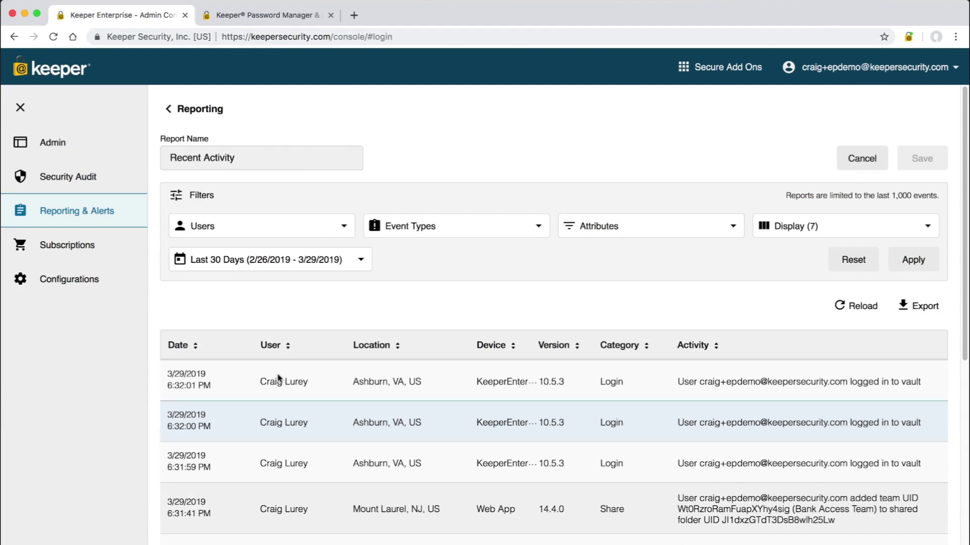
pyautogui.click(228, 232)
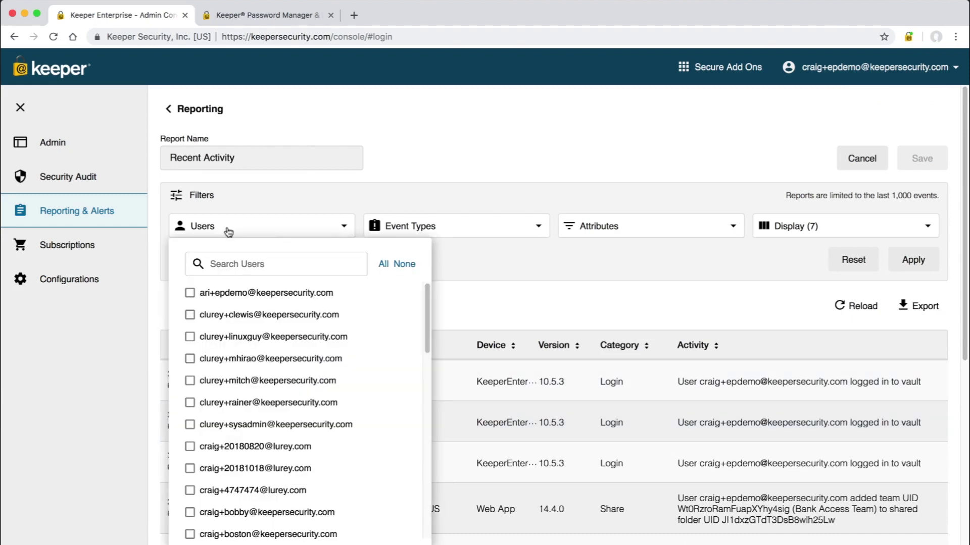
pyautogui.click(477, 232)
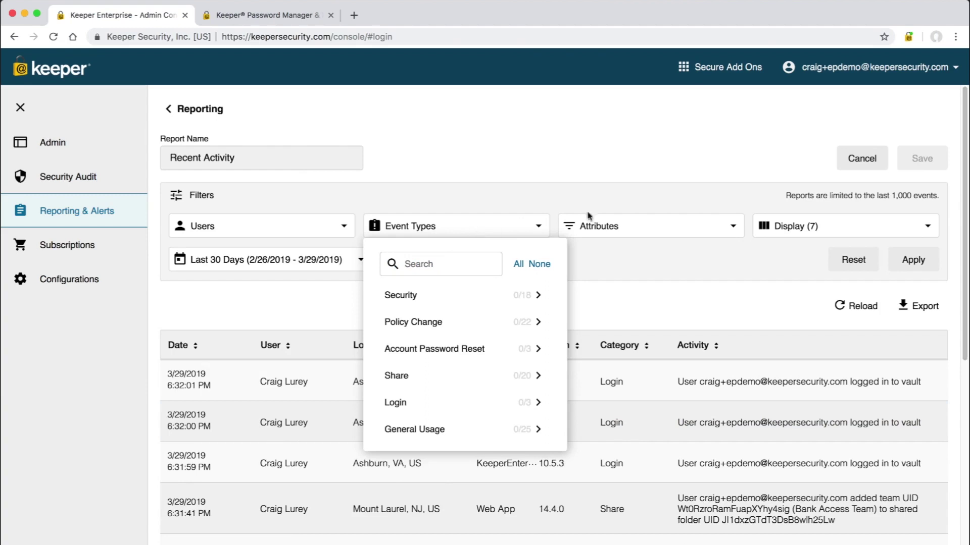
pyautogui.click(659, 227)
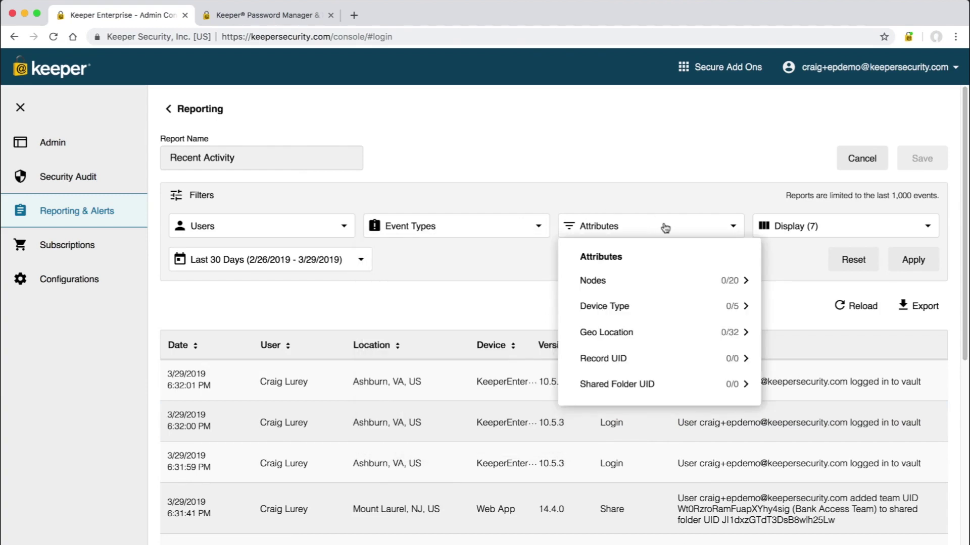
pyautogui.click(779, 225)
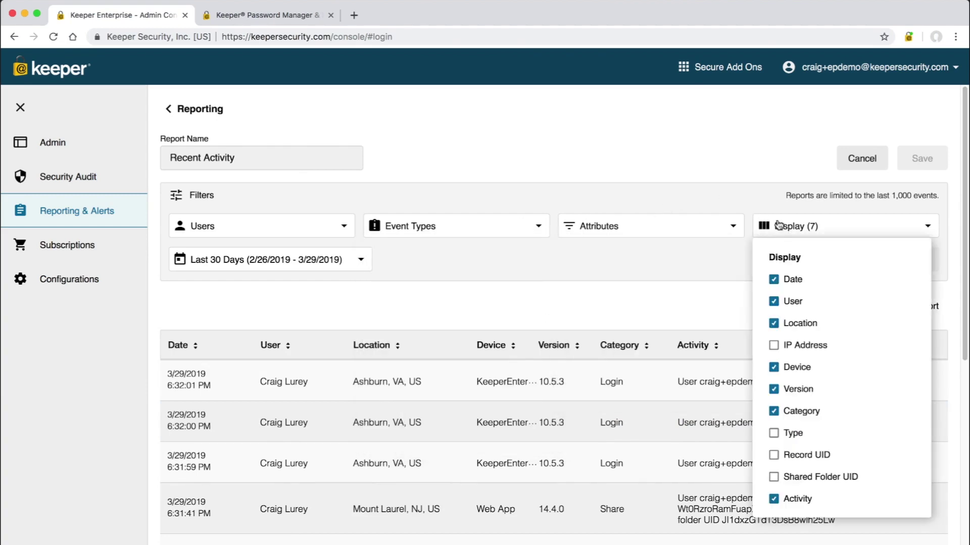
pyautogui.click(332, 260)
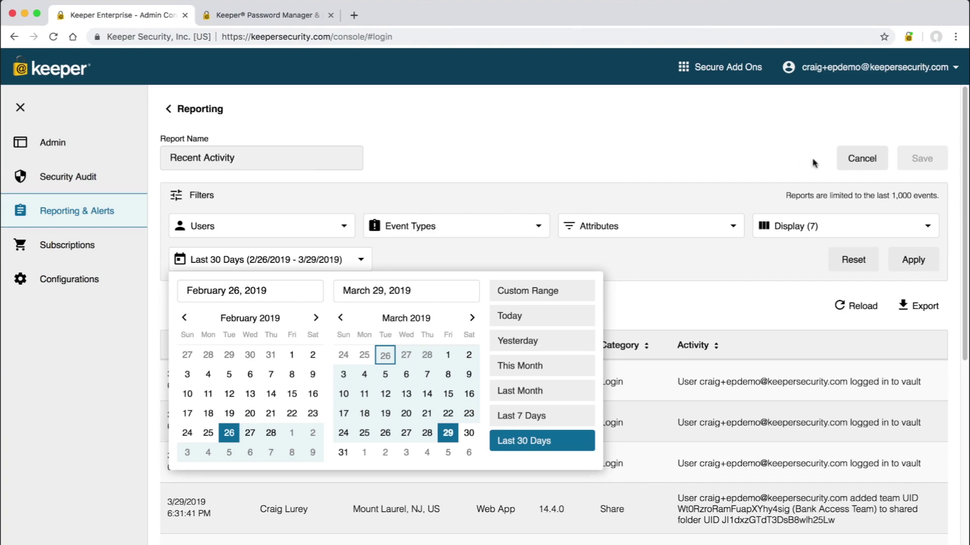
pyautogui.click(208, 117)
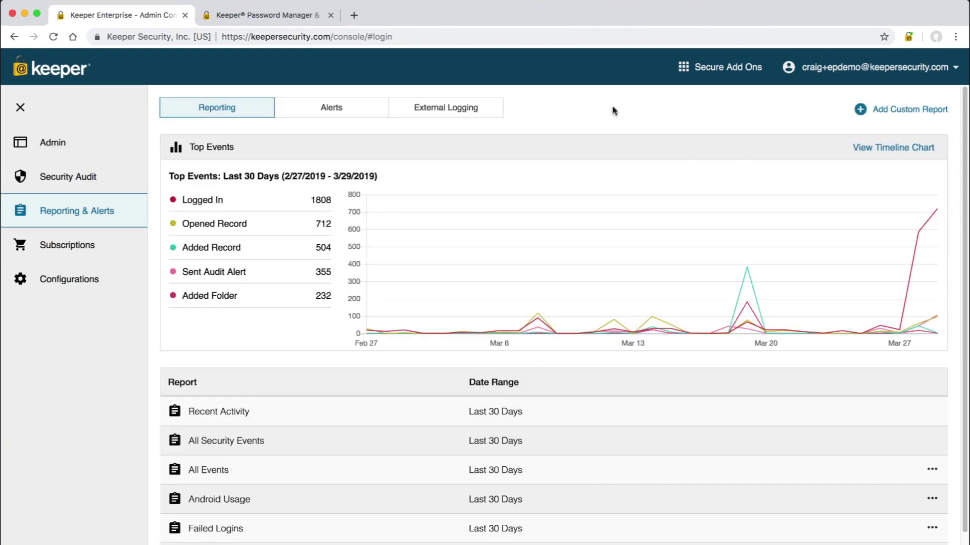
# Create a new custom report filtered to all 18 Security event types.
pyautogui.click(860, 111)
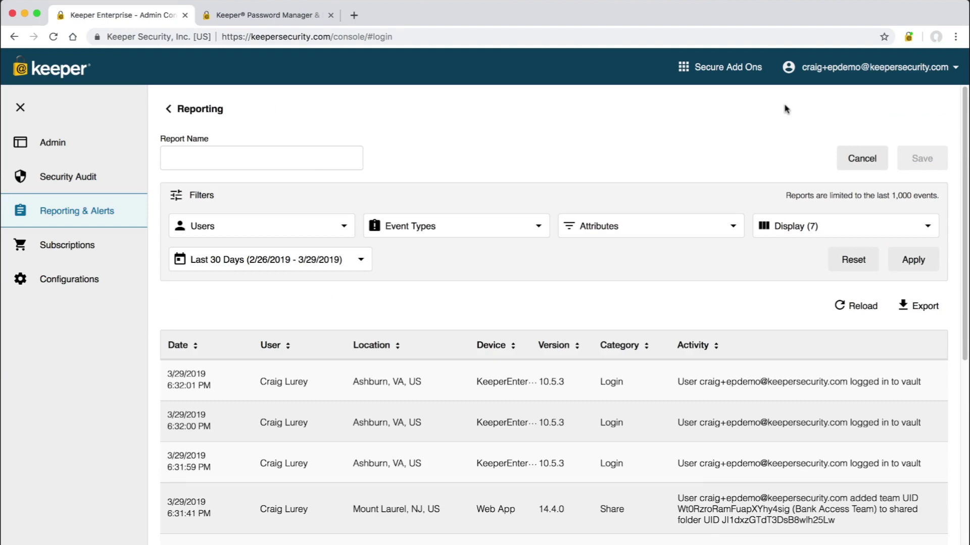
pyautogui.click(401, 228)
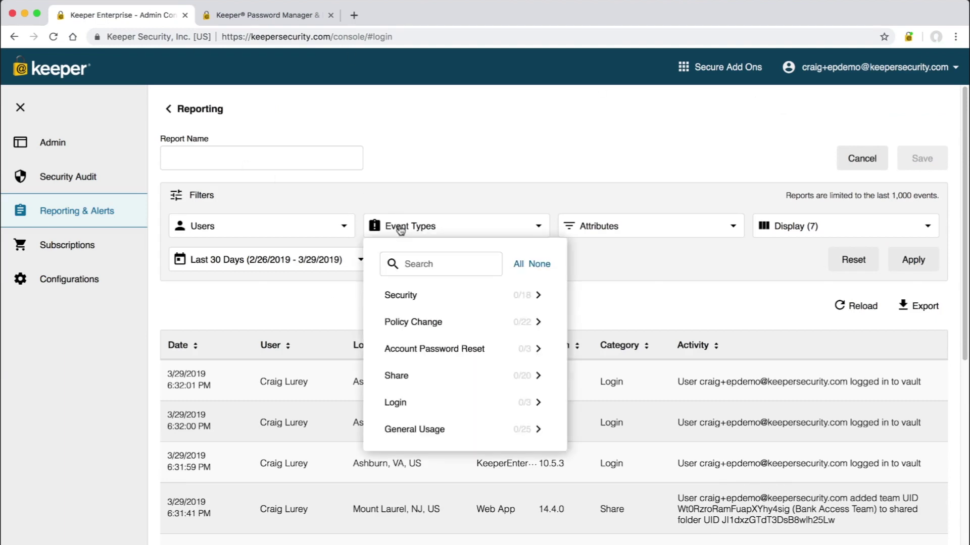
pyautogui.click(419, 298)
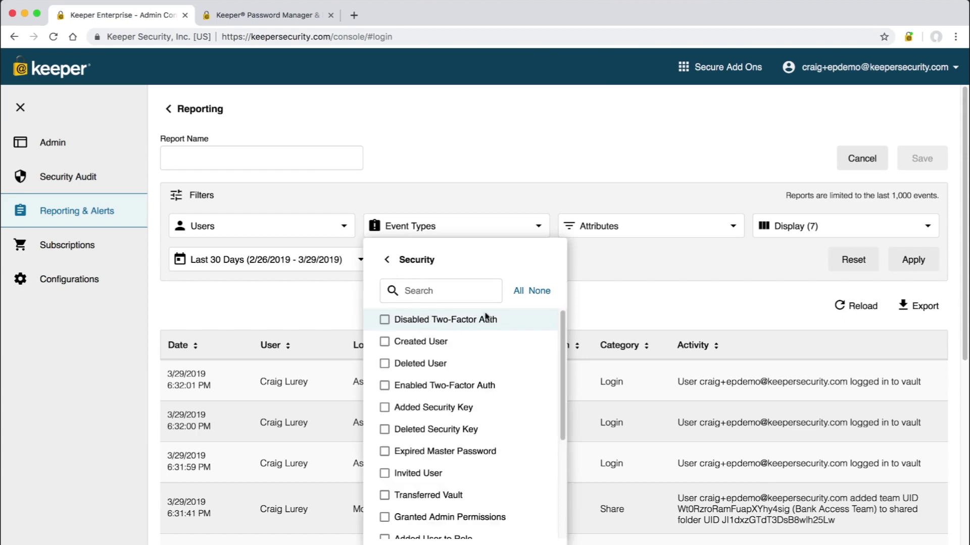
pyautogui.click(518, 292)
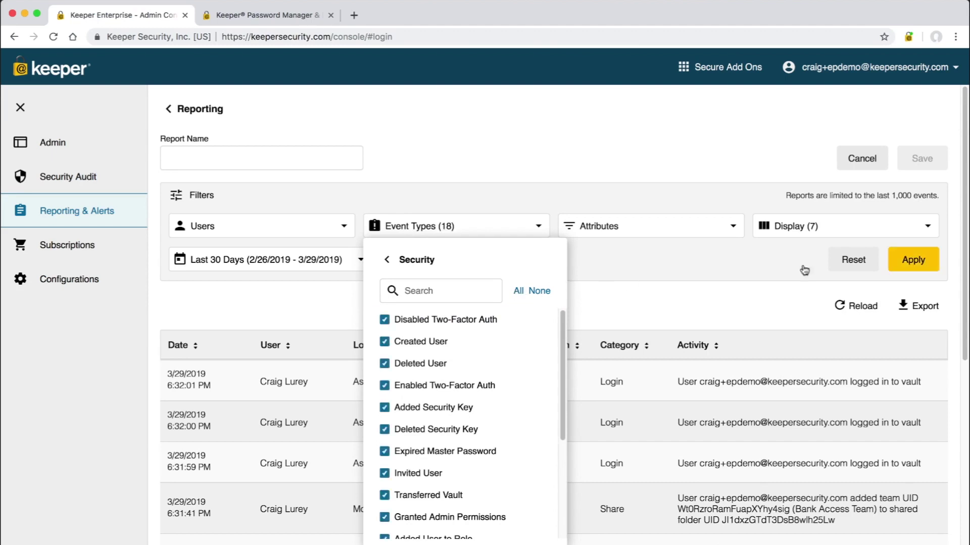
pyautogui.click(911, 260)
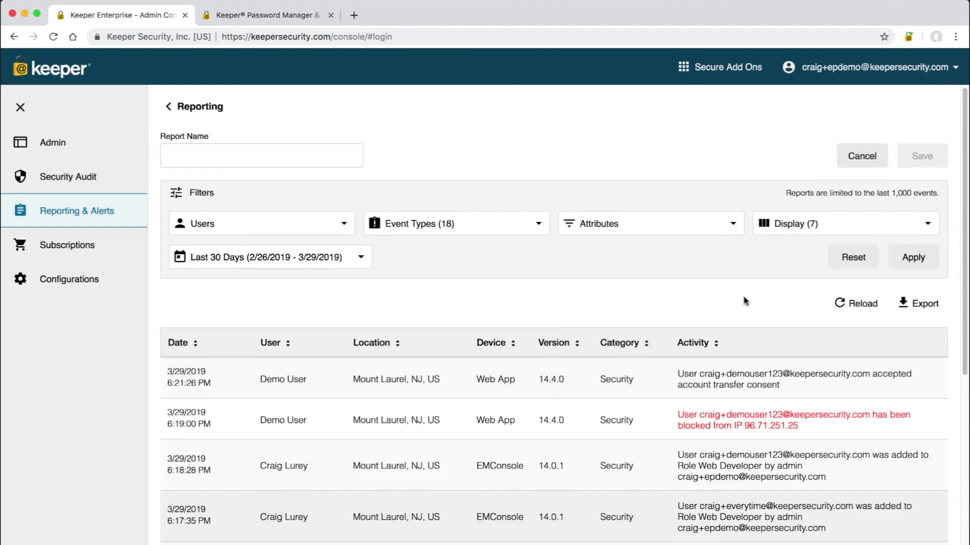
pyautogui.scroll(-7, 745, 301)
pyautogui.scroll(7, 744, 303)
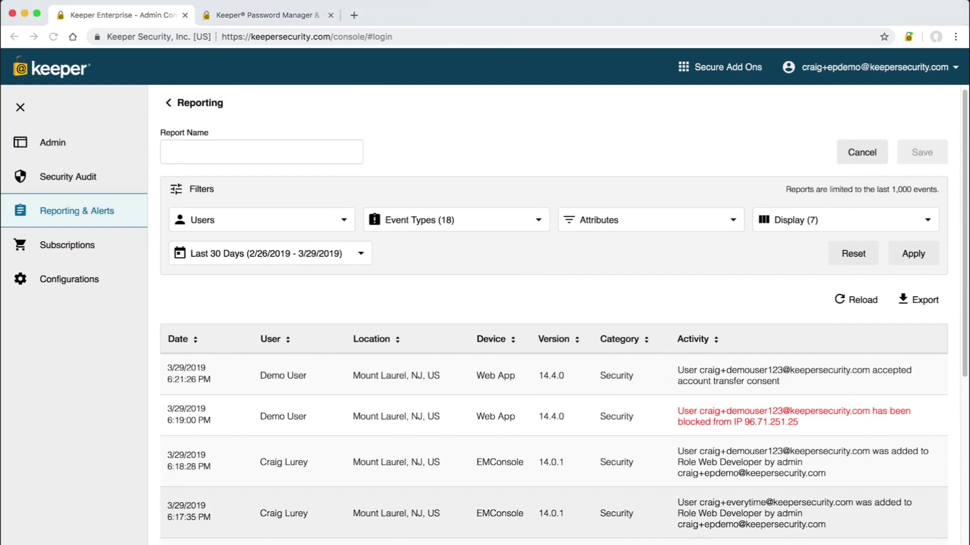
# Filter the report to Granted Admin Permissions events and open the 3/20/2019 event's details.
pyautogui.click(472, 225)
pyautogui.click(538, 290)
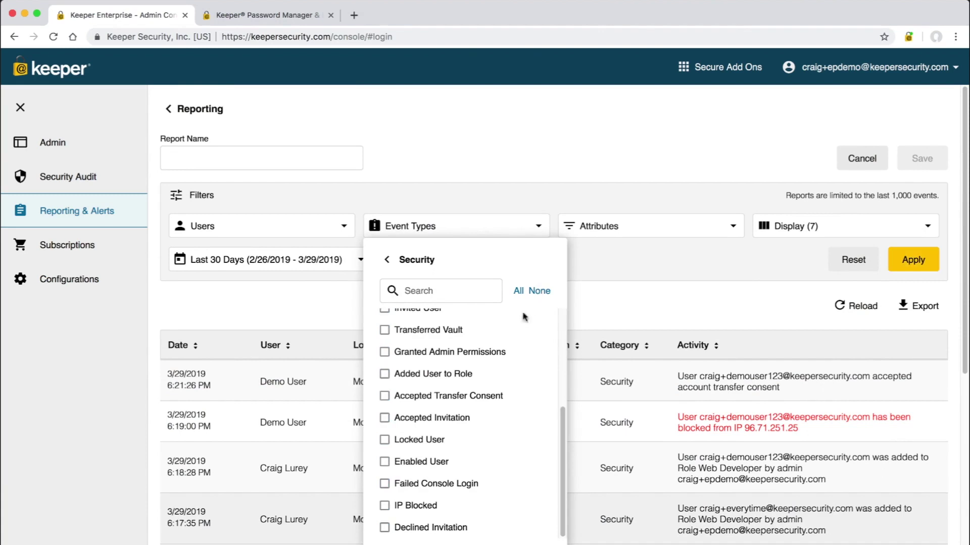
pyautogui.click(384, 352)
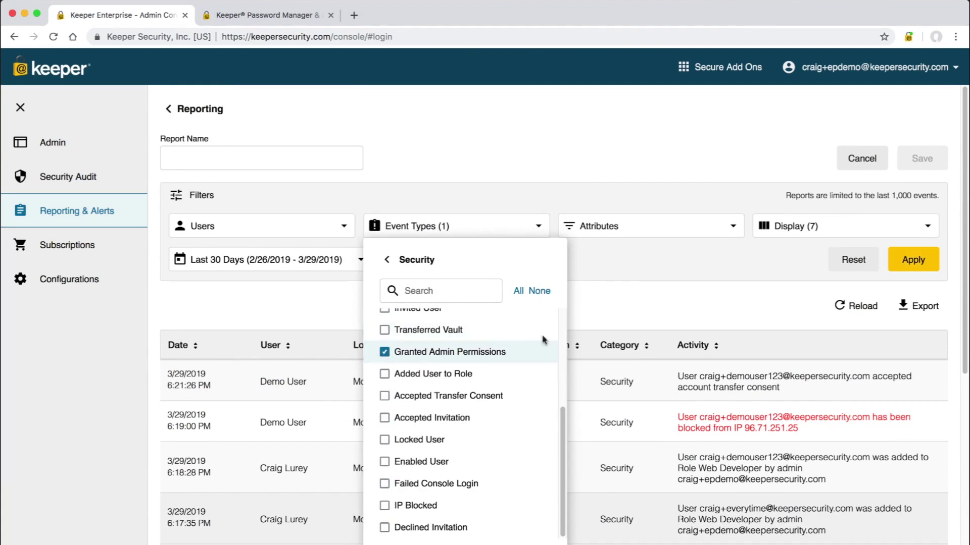
pyautogui.click(916, 260)
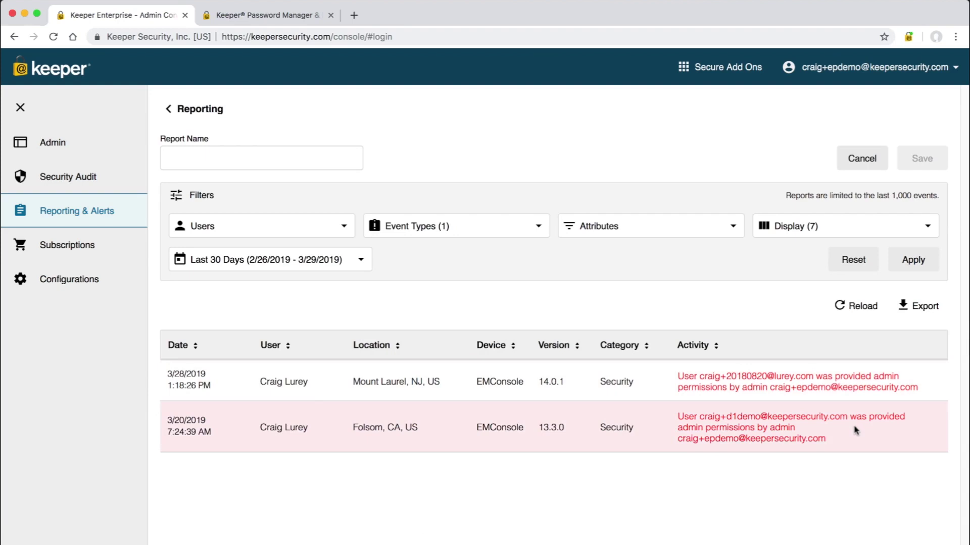
pyautogui.click(854, 428)
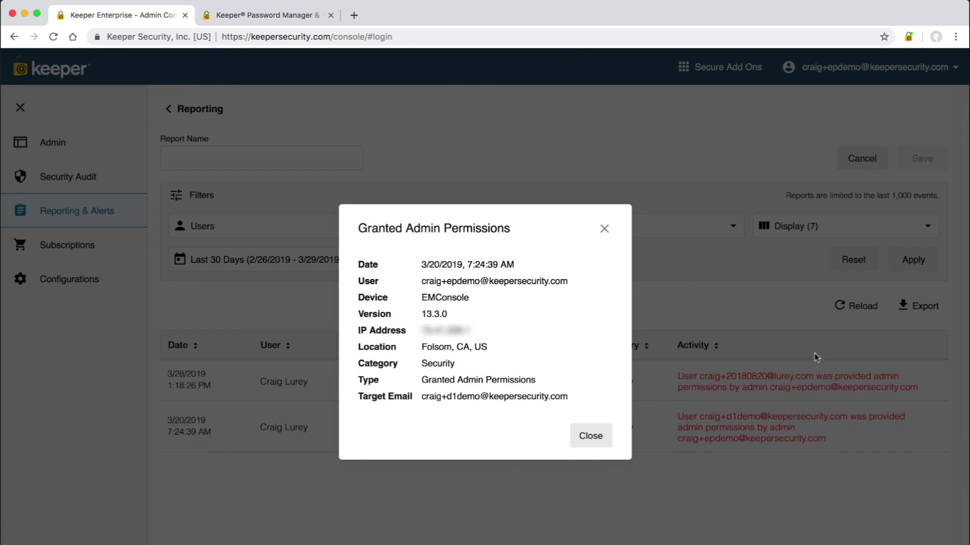
# Close the event details and clear the report's event type filter.
pyautogui.click(601, 231)
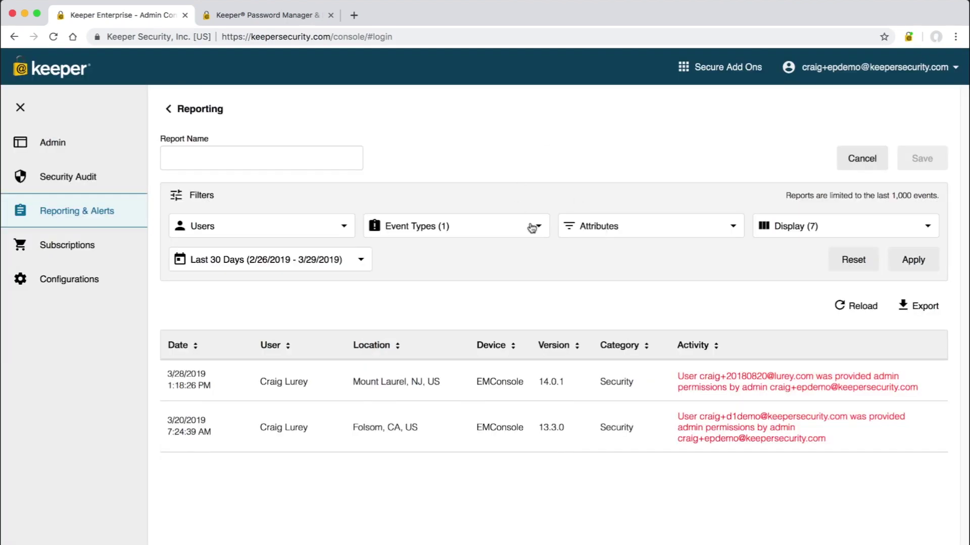
pyautogui.click(532, 225)
pyautogui.click(537, 294)
pyautogui.click(913, 259)
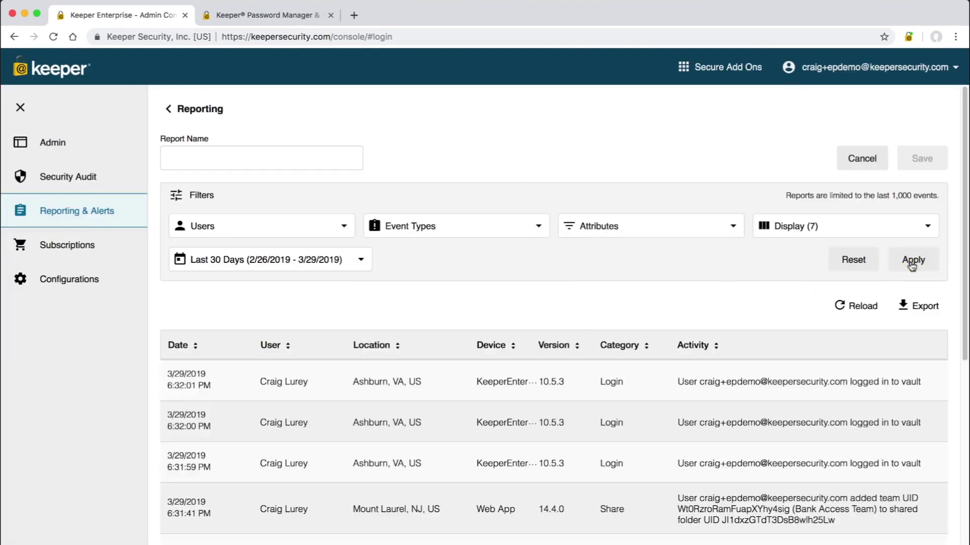
# Filter the report by the pasted Shared Folder UID and scroll through its share events.
pyautogui.click(717, 229)
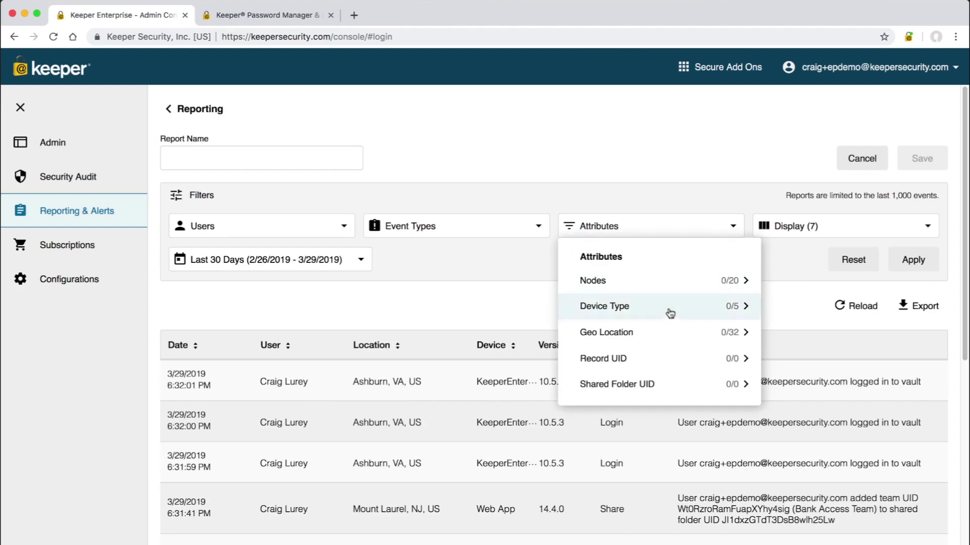
pyautogui.click(662, 388)
pyautogui.press('super+v')
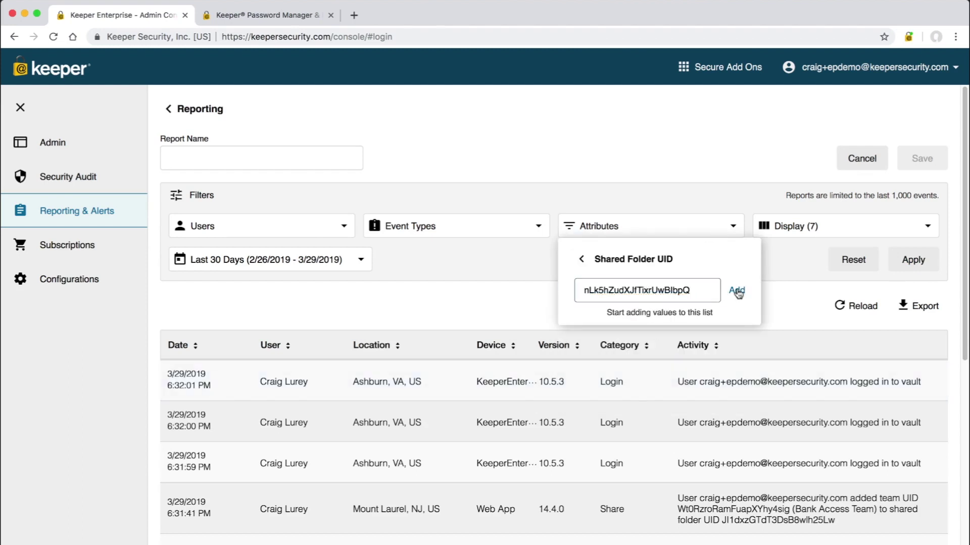
pyautogui.click(736, 290)
pyautogui.click(914, 264)
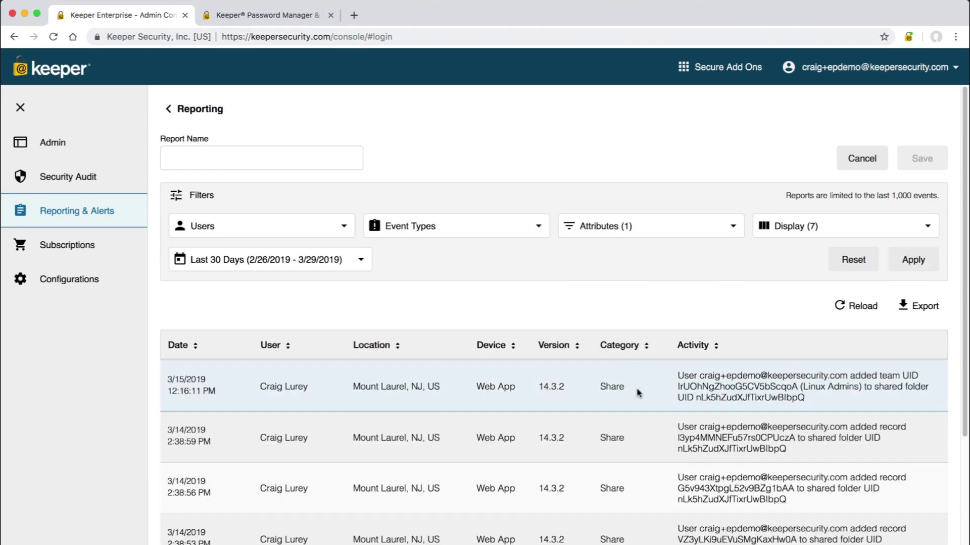
pyautogui.scroll(-3, 637, 393)
pyautogui.scroll(-1, 637, 393)
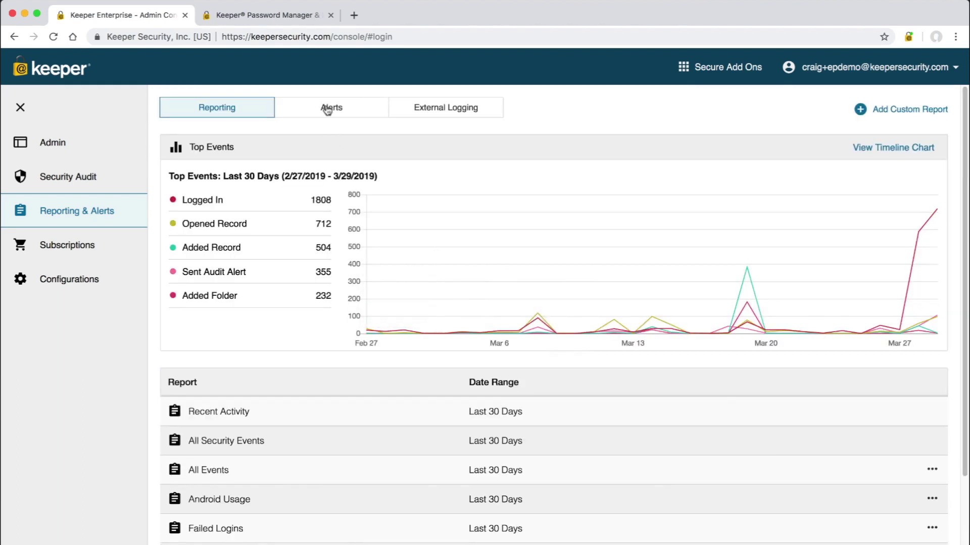
# Review the 12 Policy Change event types on the Admin Policy Change alert.
pyautogui.click(327, 110)
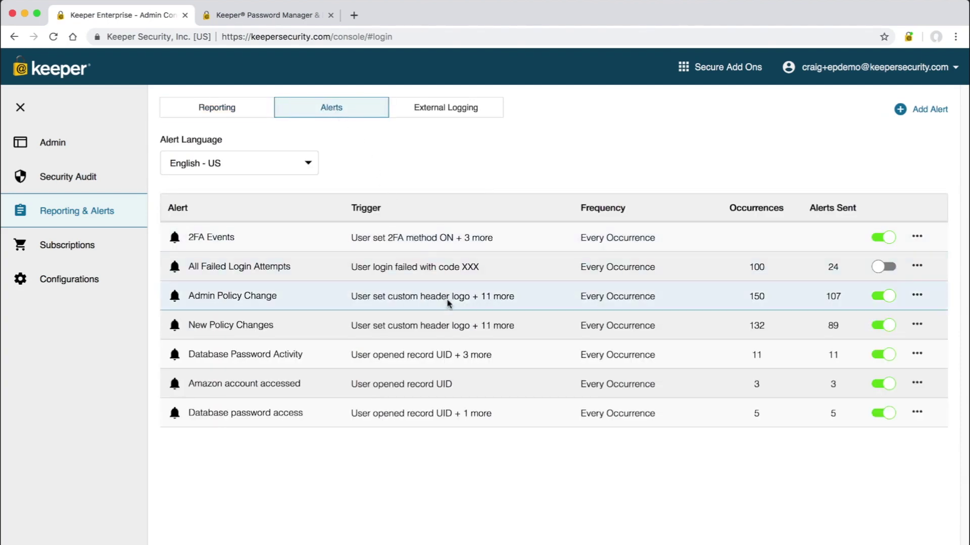
pyautogui.click(449, 303)
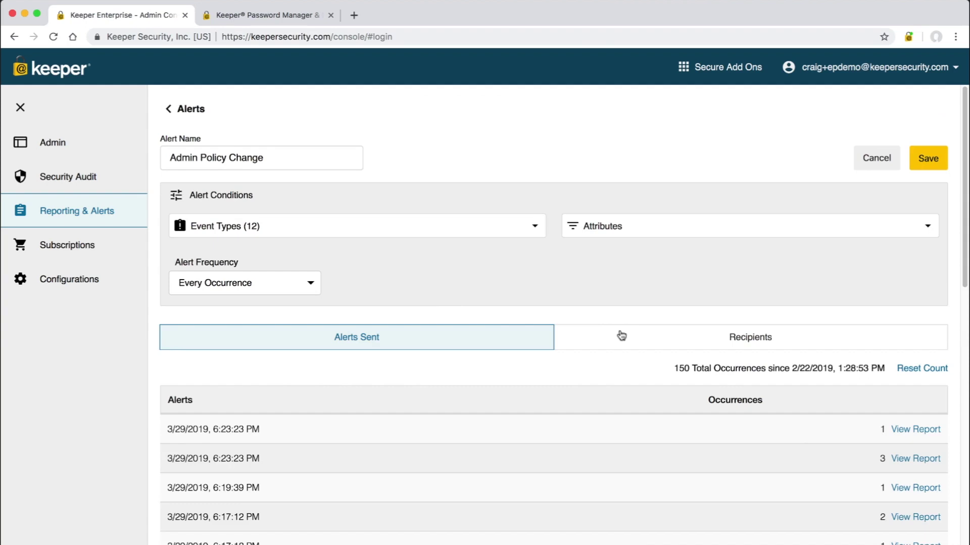
pyautogui.click(384, 235)
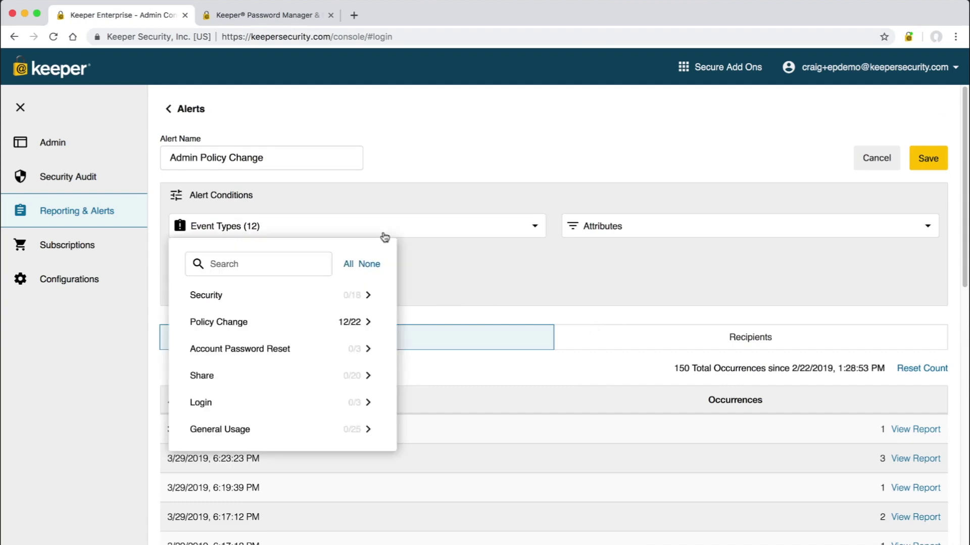
pyautogui.click(254, 326)
pyautogui.scroll(-3, 258, 339)
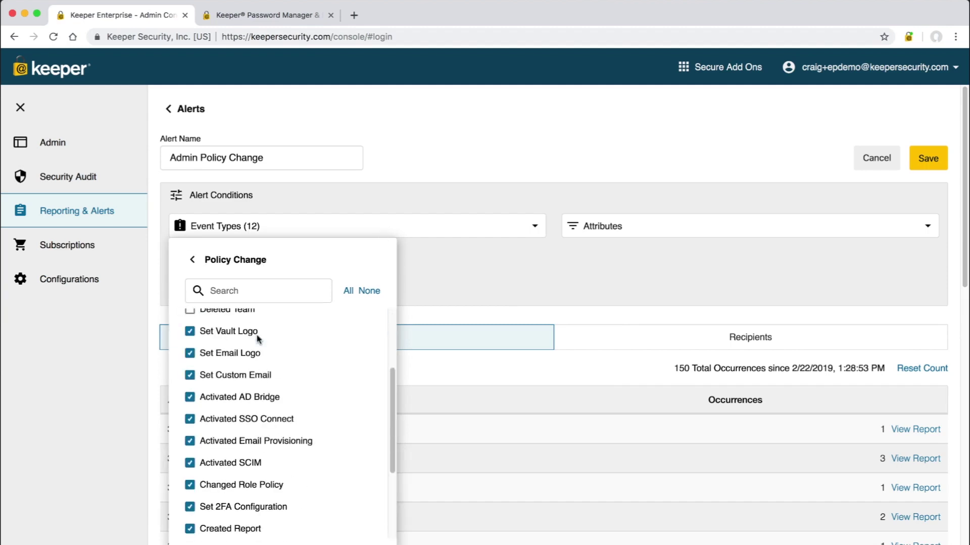
pyautogui.scroll(1, 257, 339)
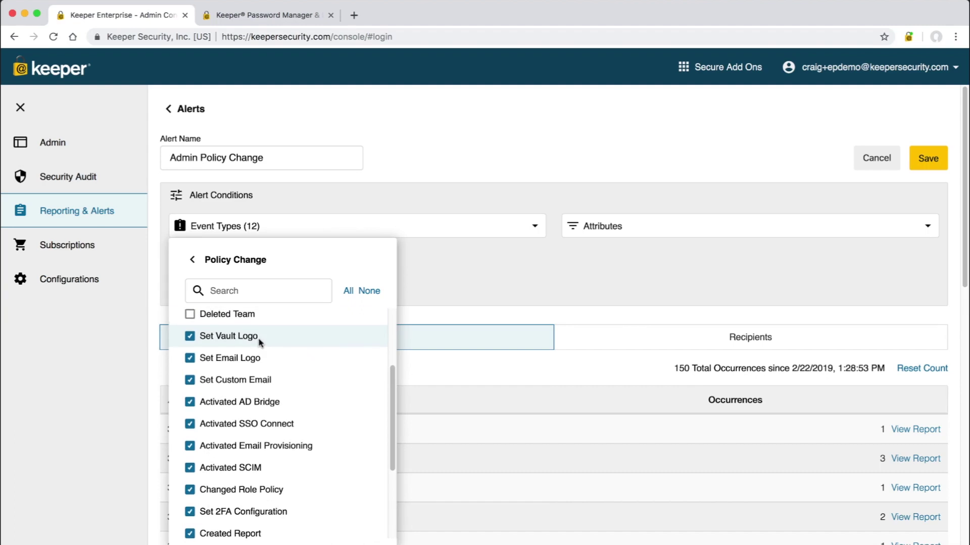
pyautogui.click(457, 314)
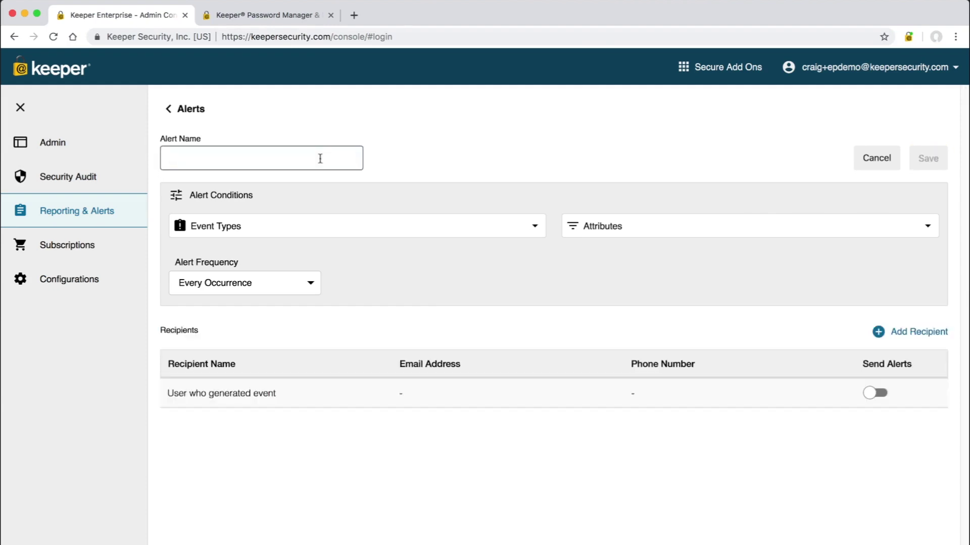
# Name the alert 'Twilio Security Events' and trigger it on Filled Record and Updated Record.
pyautogui.write('Twilio Security Events')
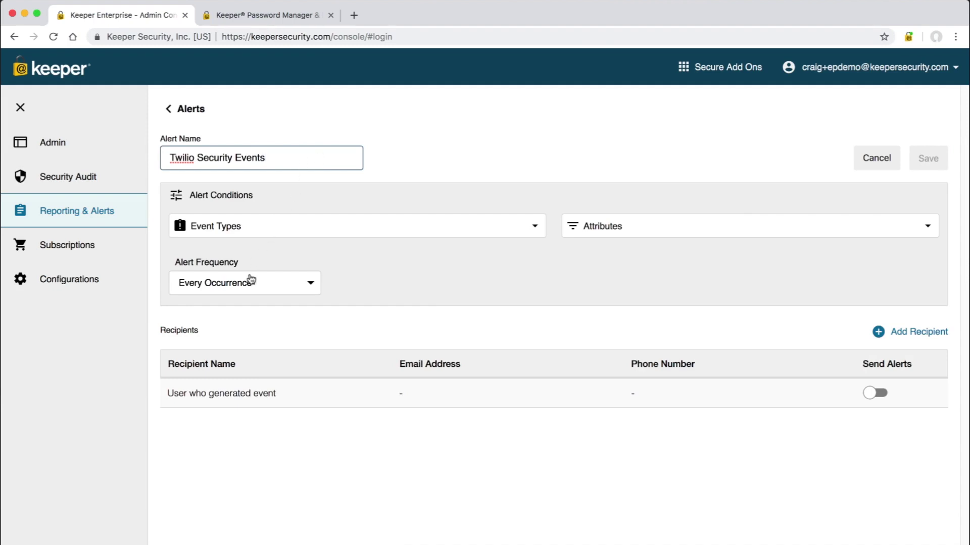
pyautogui.click(242, 231)
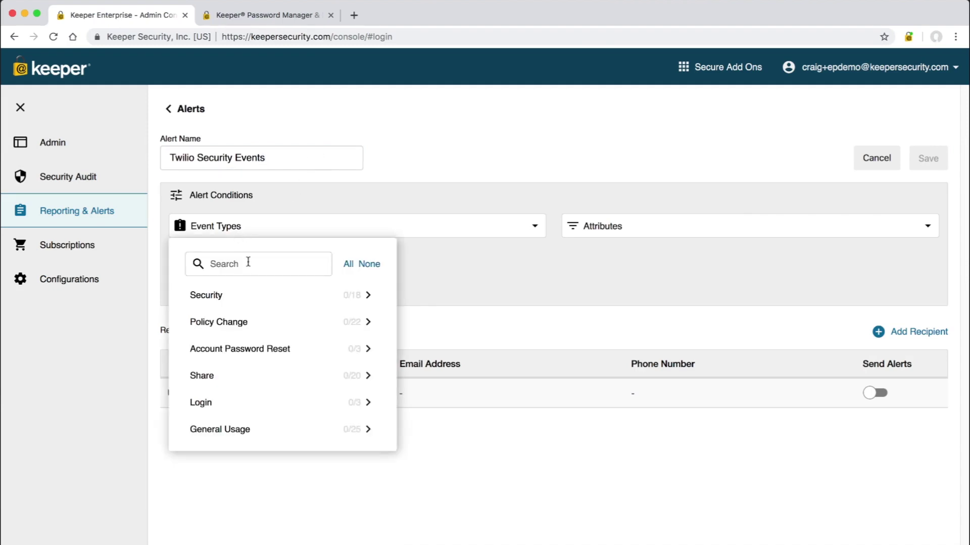
pyautogui.click(232, 428)
pyautogui.click(190, 319)
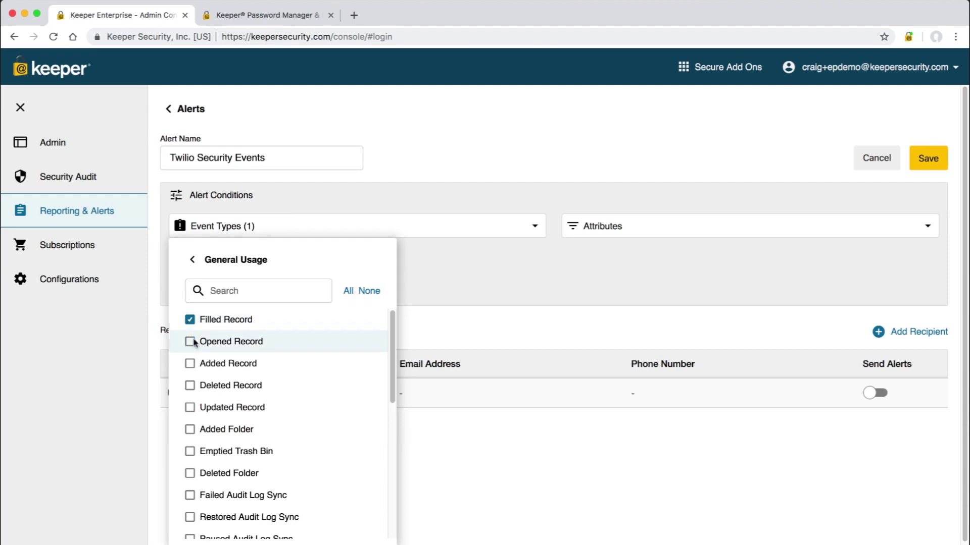
pyautogui.click(191, 407)
pyautogui.click(554, 292)
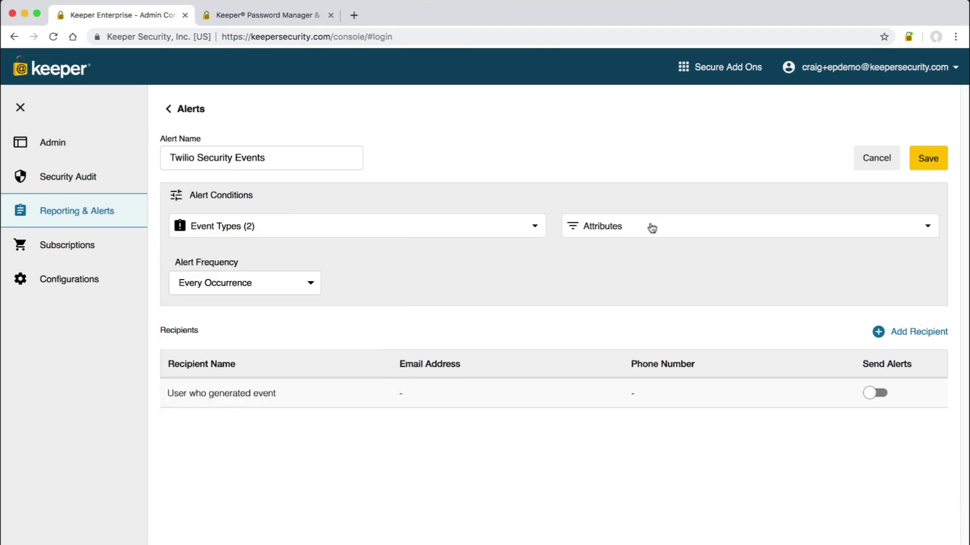
# Limit the alert to the pasted Record UID, notify the user who generated the event, and save.
pyautogui.click(650, 226)
pyautogui.click(629, 307)
pyautogui.click(621, 290)
pyautogui.write('_7Ln8e0TUKjv68bXKyW2Tg')
pyautogui.click(741, 292)
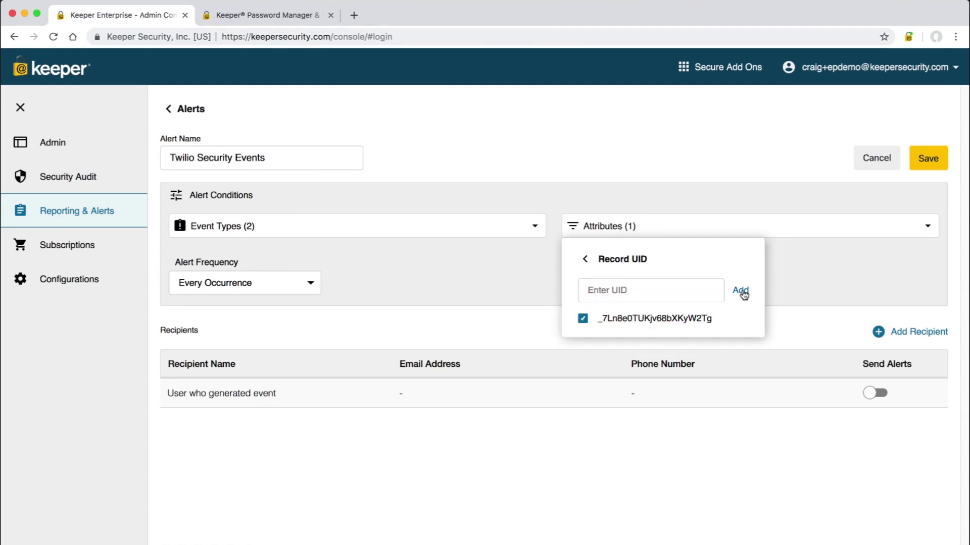
pyautogui.click(788, 287)
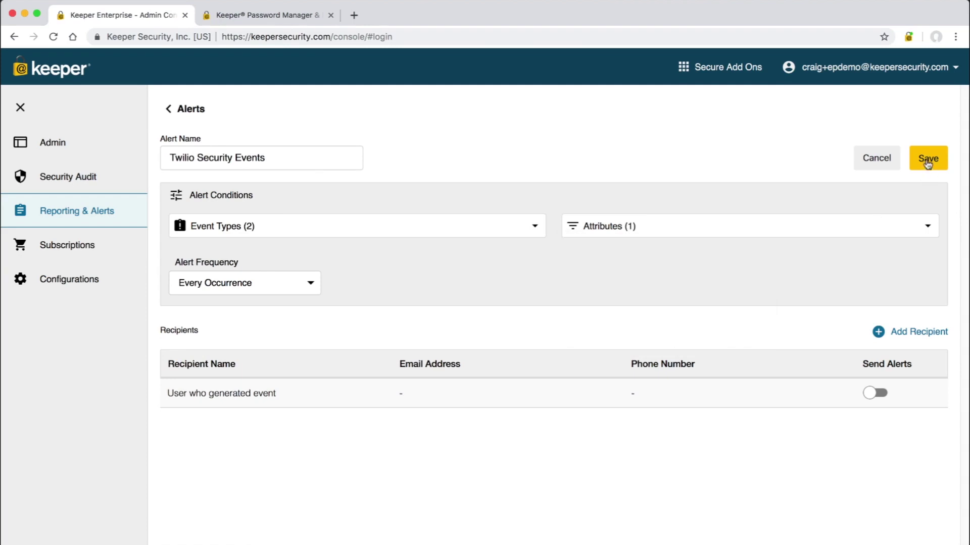
pyautogui.click(874, 395)
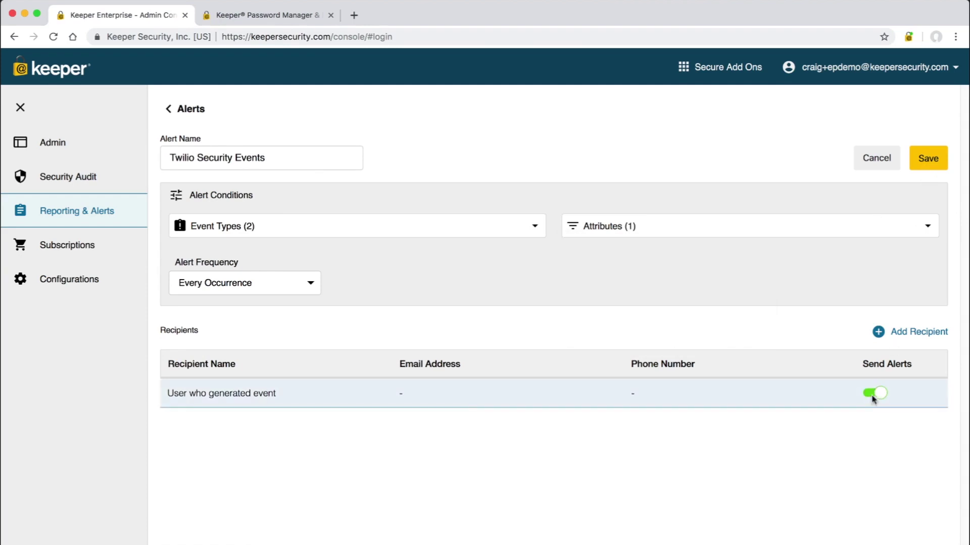
pyautogui.click(925, 160)
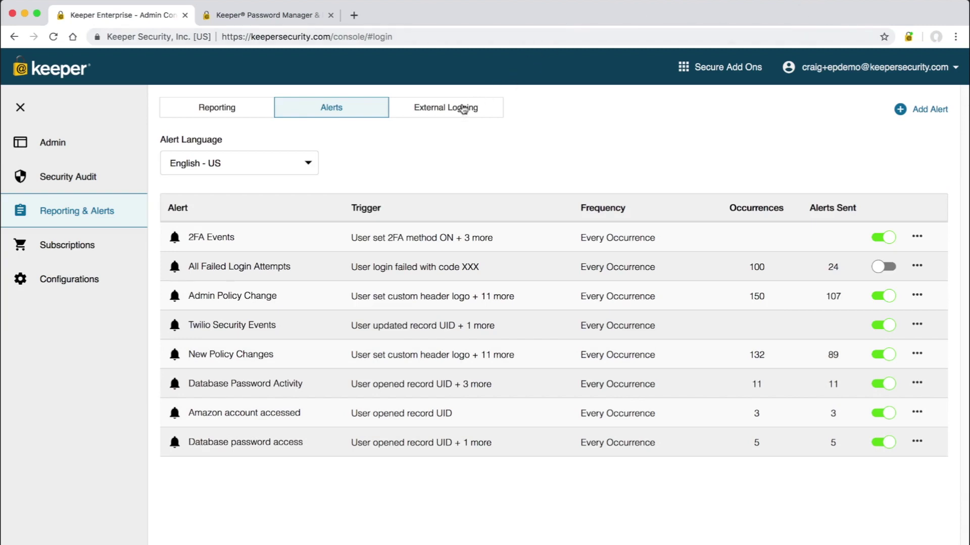
# Look over the External Logging integrations.
pyautogui.click(462, 110)
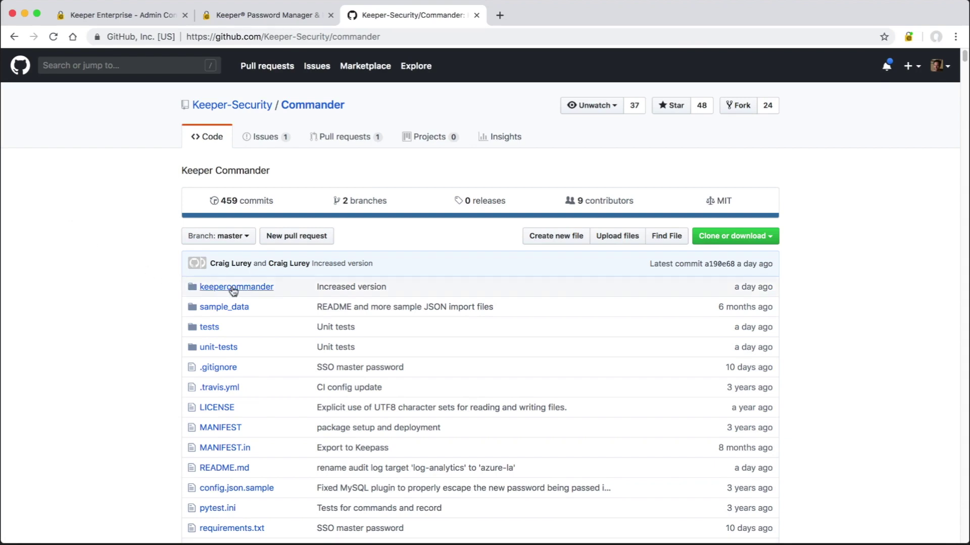
# Browse the keepercommander/plugins folder listing adpasswd, mysql, ssh and windows plugins.
pyautogui.click(236, 288)
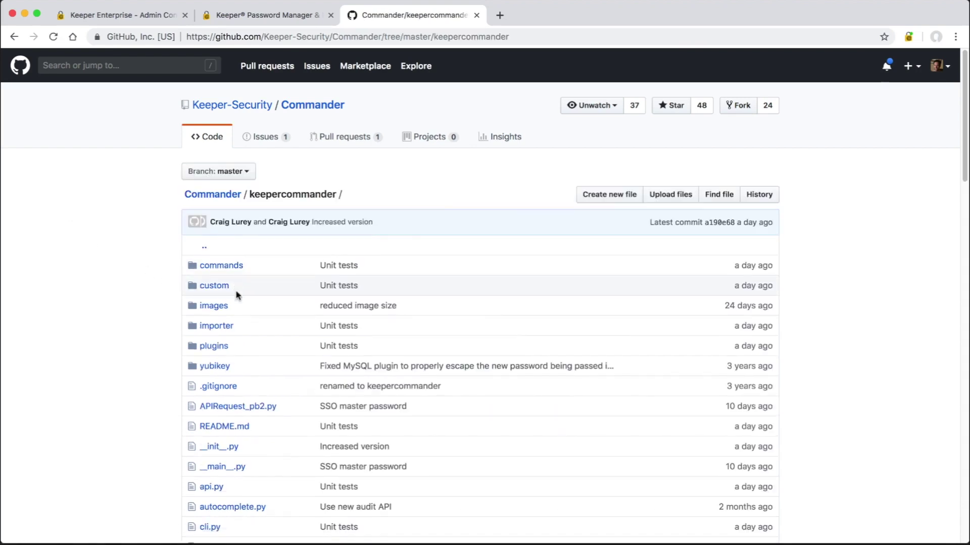
pyautogui.click(215, 346)
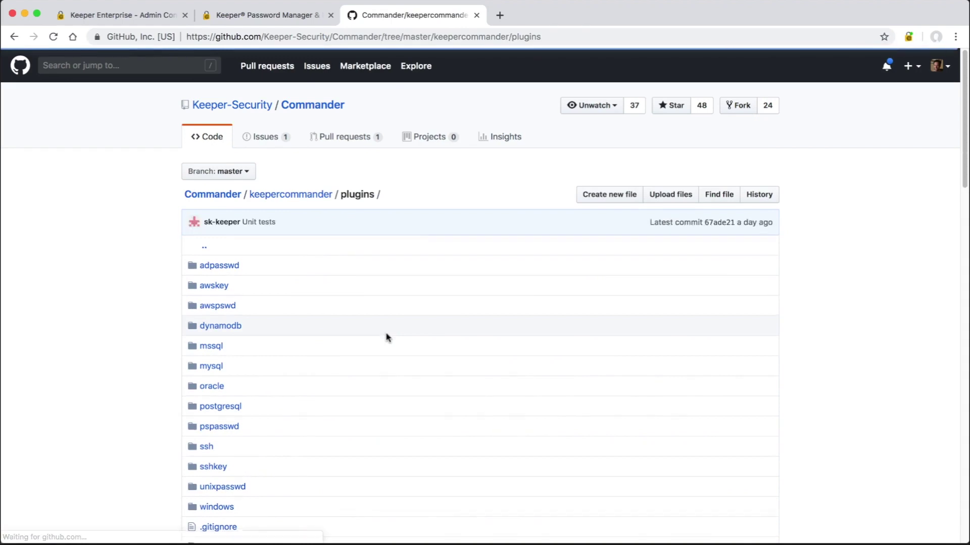
pyautogui.scroll(-3, 384, 336)
pyautogui.scroll(-2, 390, 337)
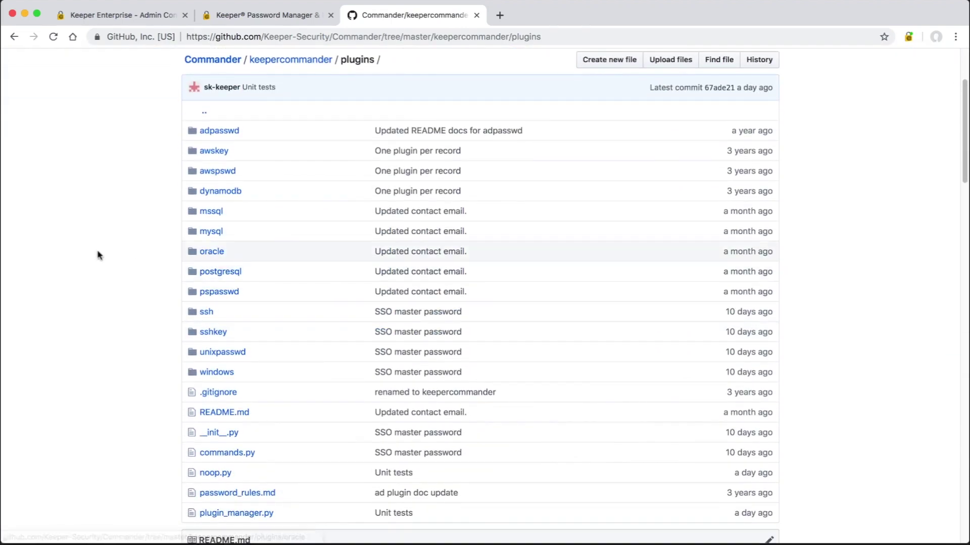
pyautogui.scroll(-1, 99, 255)
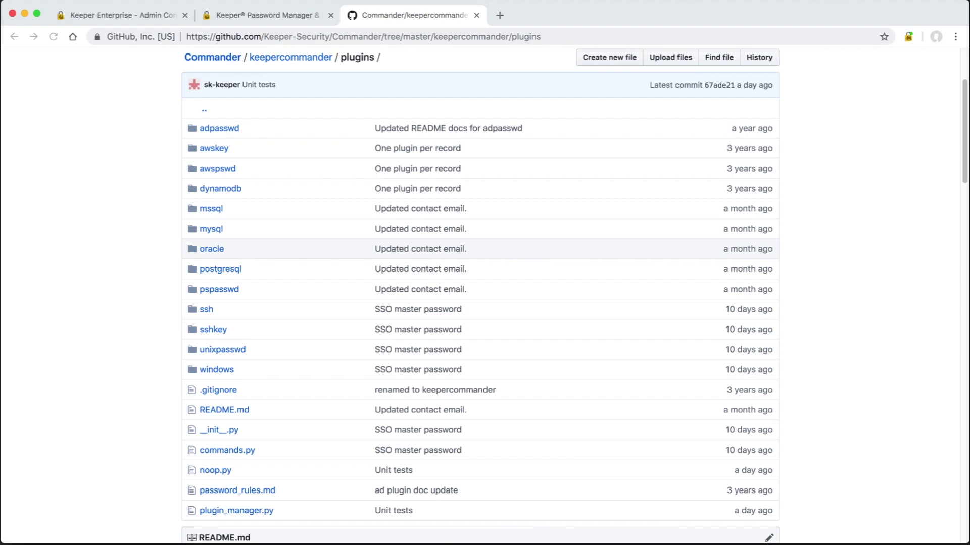
# Review the ACME Vault company logo under Configurations, then open the Email Invitations settings.
pyautogui.press('super+1')
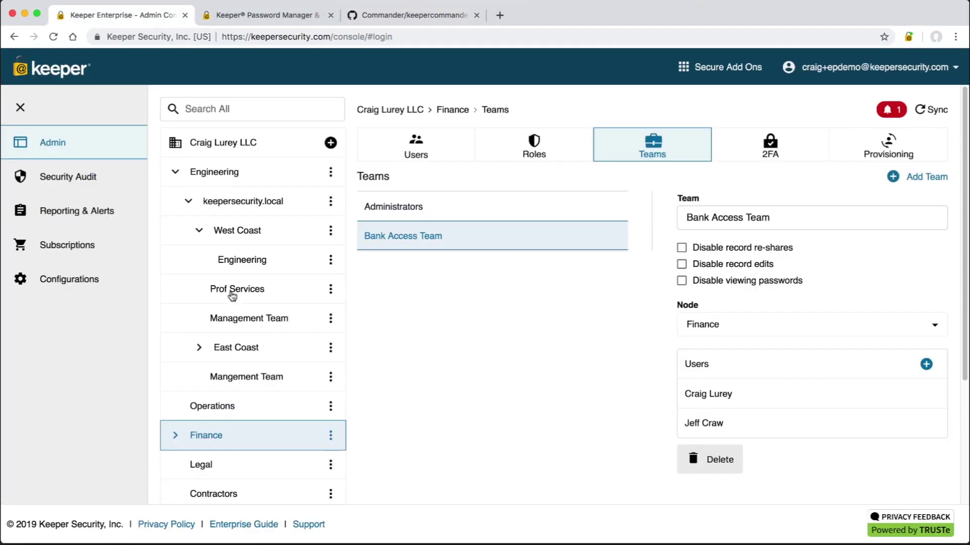
pyautogui.click(96, 282)
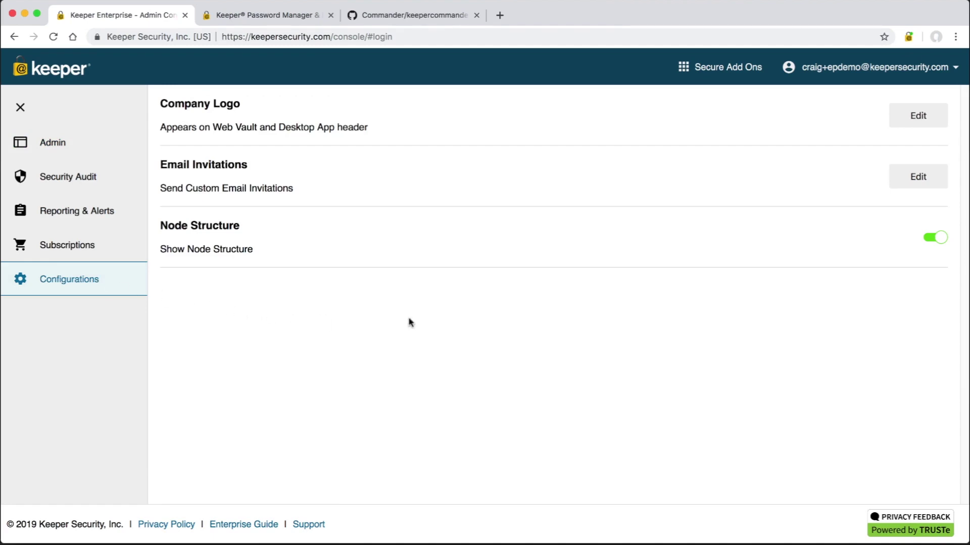
pyautogui.click(914, 120)
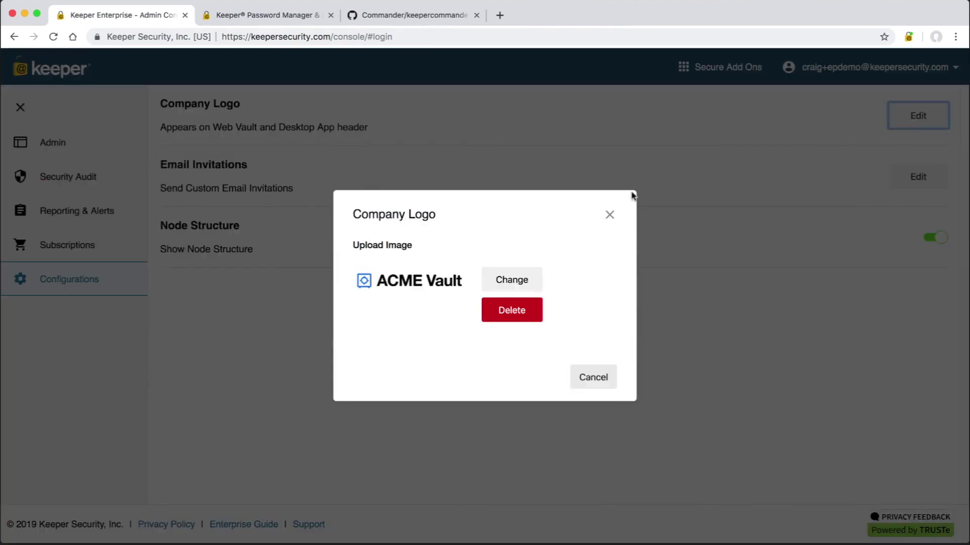
pyautogui.click(610, 215)
pyautogui.click(903, 180)
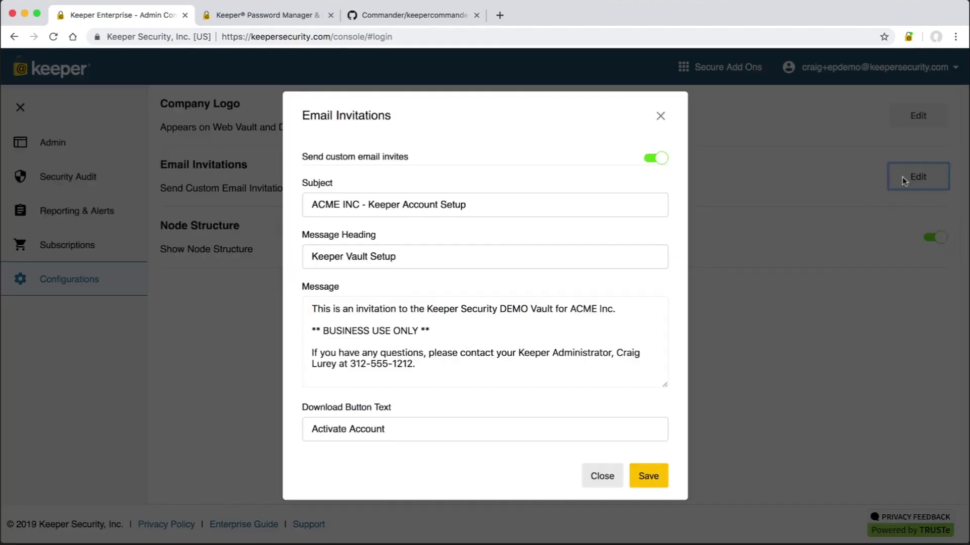